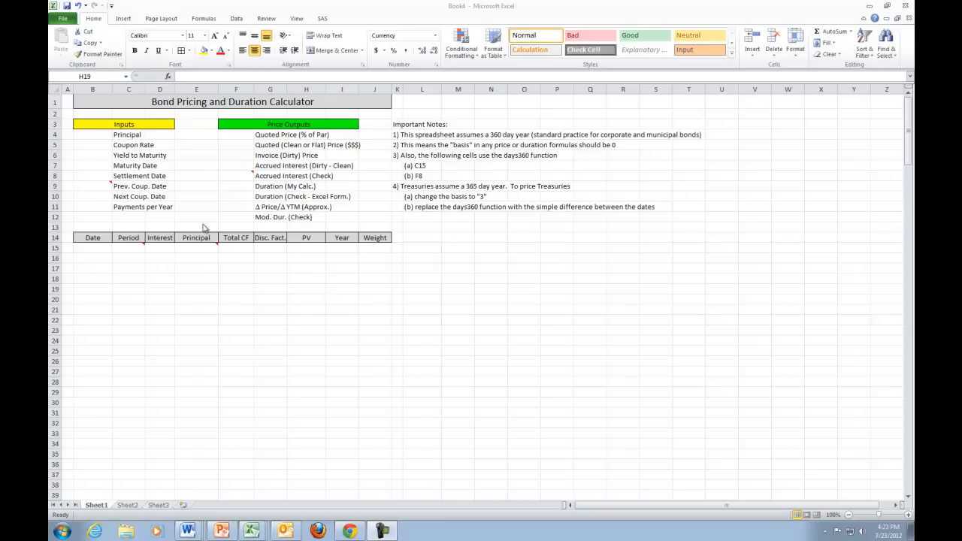
{"action": "left_click", "coordinate": [102, 103]}
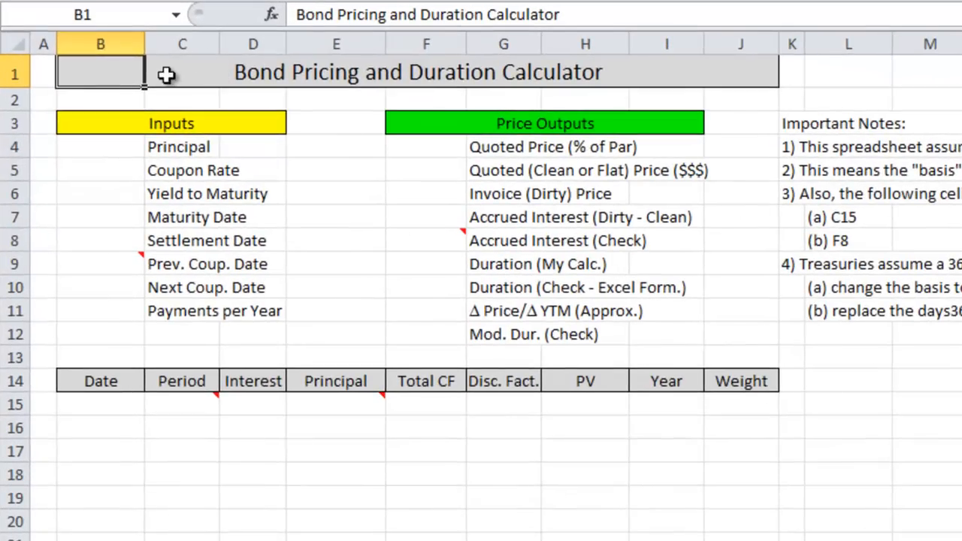
{"action": "left_click", "coordinate": [294, 75]}
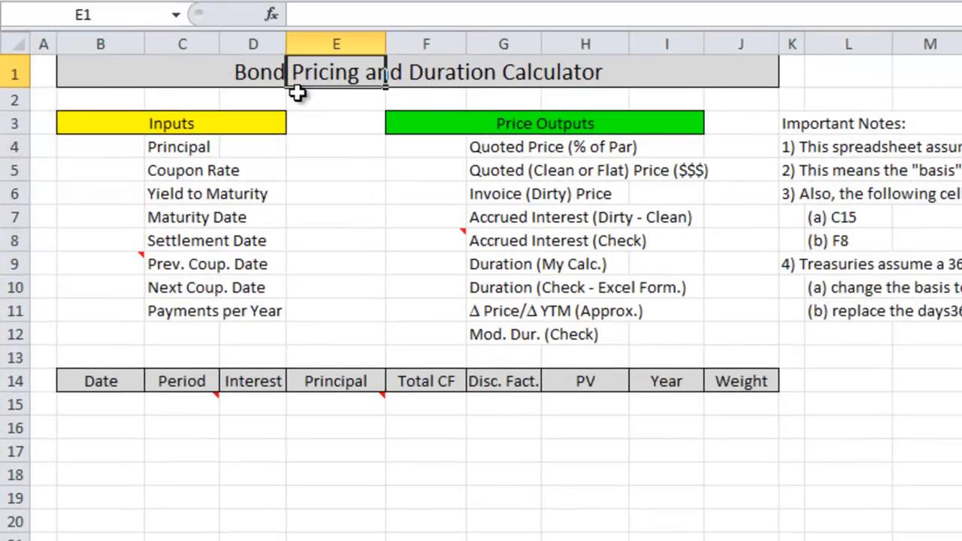
{"action": "left_click_drag", "start_coordinate": [661, 381], "coordinate": [732, 382]}
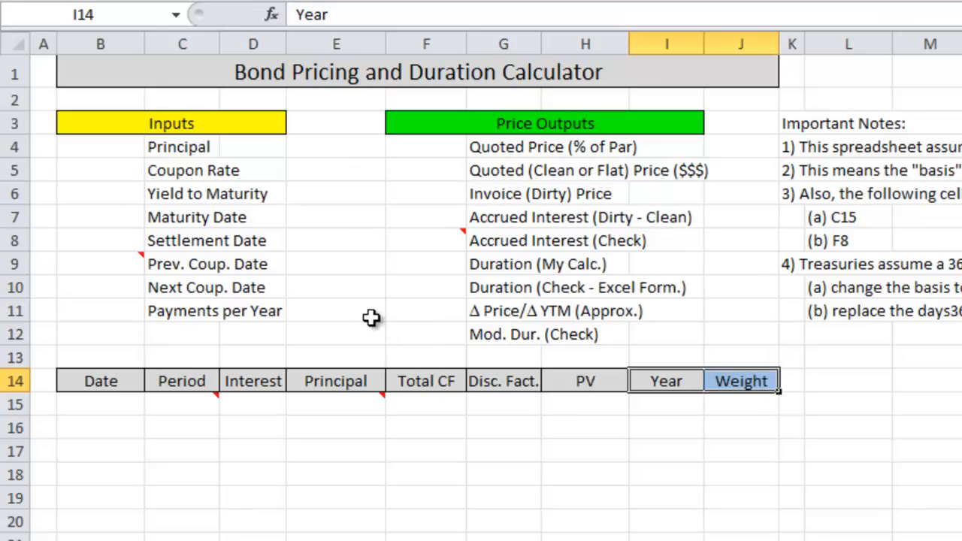
- Enter a principal of 1000, a coupon rate of 7.2% and a yield to maturity of 5% in B4:B6
{"action": "left_click", "coordinate": [118, 149]}
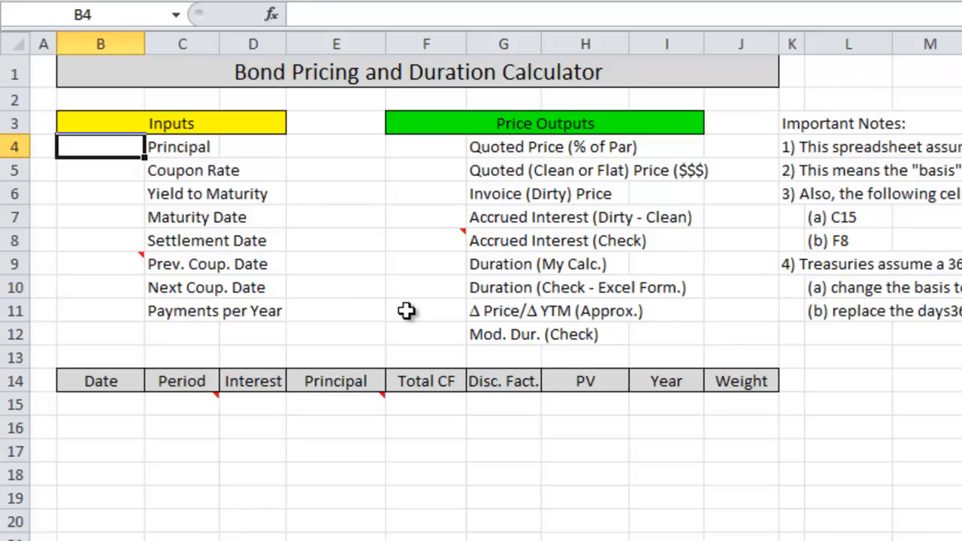
{"action": "type", "text": "1,"}
{"action": "type", "text": "000"}
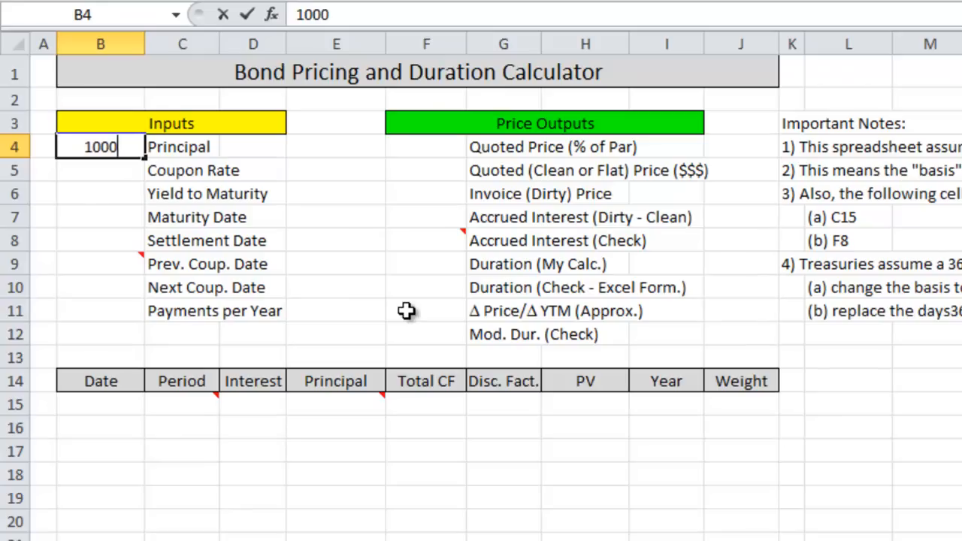
{"action": "key", "text": "Return"}
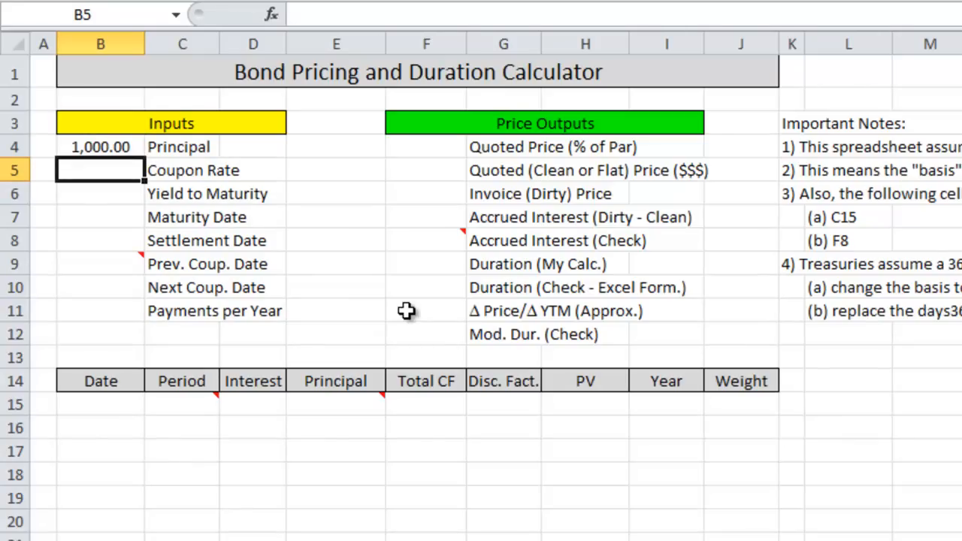
{"action": "type", "text": "7.2"}
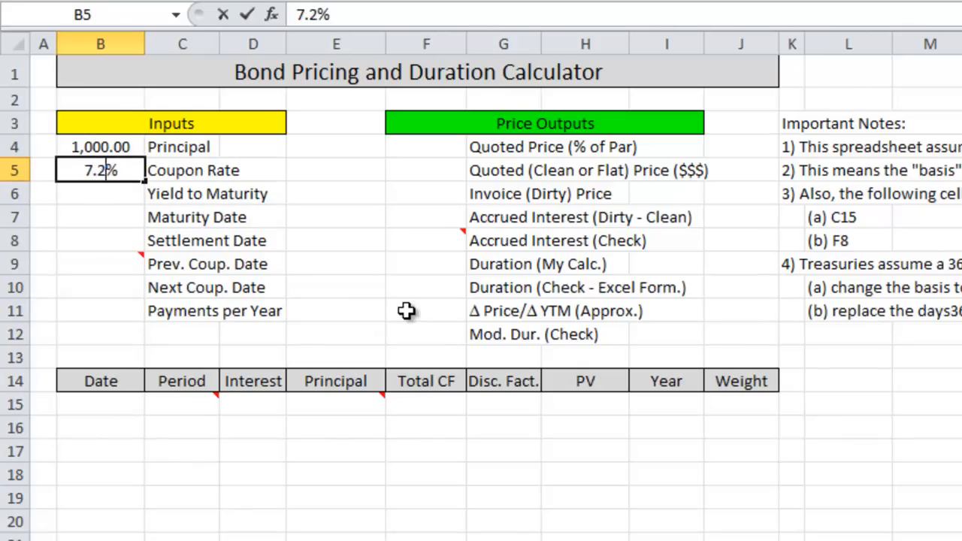
{"action": "key", "text": "Return"}
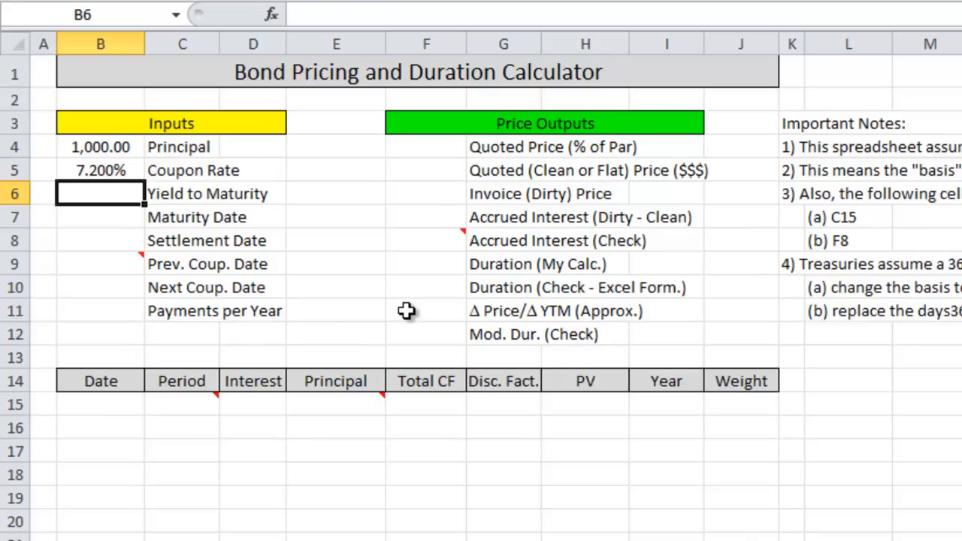
{"action": "type", "text": "5%"}
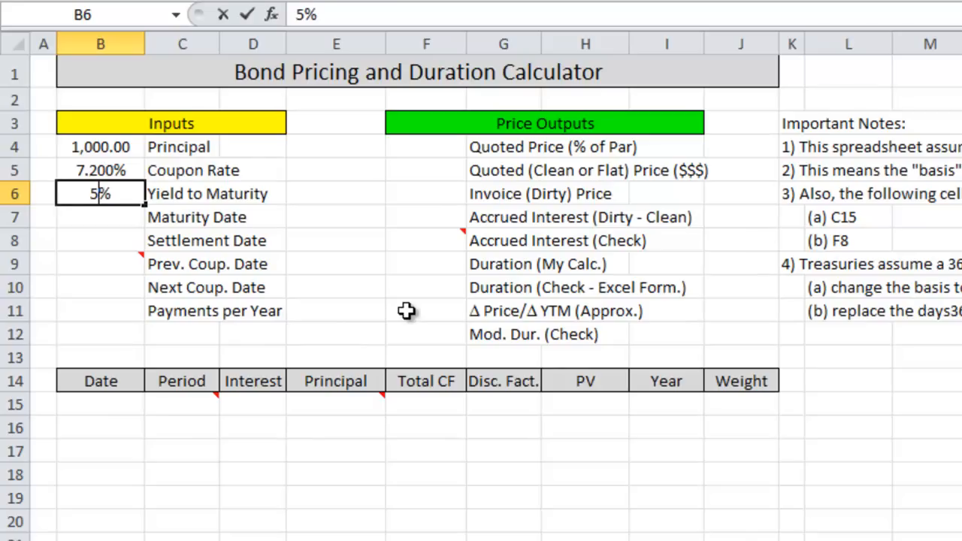
{"action": "key", "text": "Return"}
- Set the payments per year in B11 to 2
{"action": "key", "text": "Down"}
{"action": "key", "text": "Down"}
{"action": "key", "text": "Down"}
{"action": "key", "text": "Down"}
{"action": "type", "text": "2"}
{"action": "key", "text": "Up"}
- Enter the maturity date 10/2/2015 in B7 and the settlement date 8/15/2012 in B8
{"action": "key", "text": "Up"}
{"action": "key", "text": "Up"}
{"action": "key", "text": "Up"}
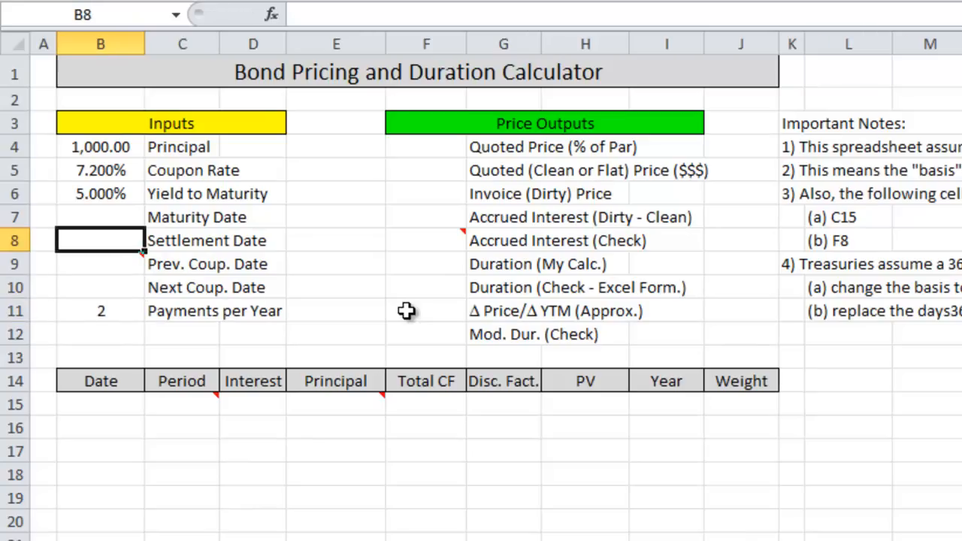
{"action": "type", "text": "10/2/"}
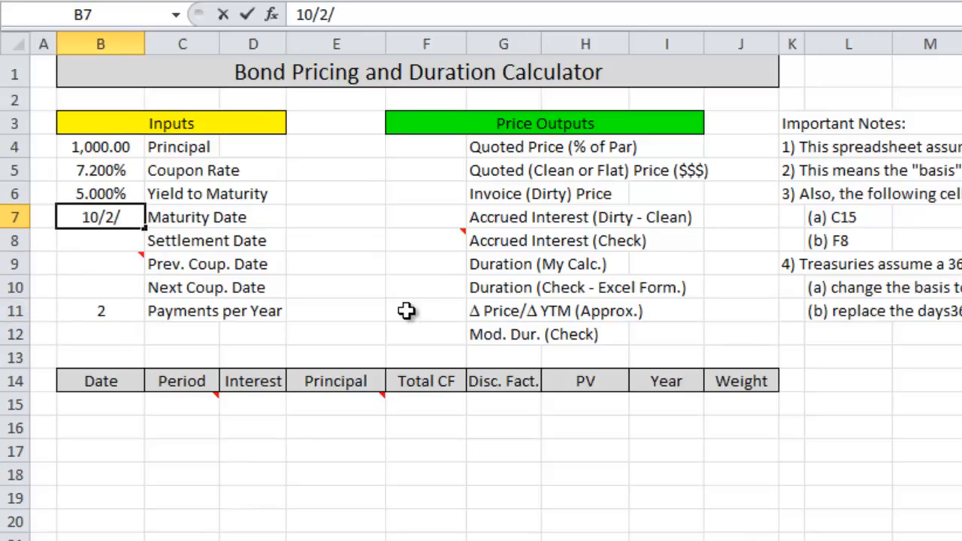
{"action": "type", "text": "2015"}
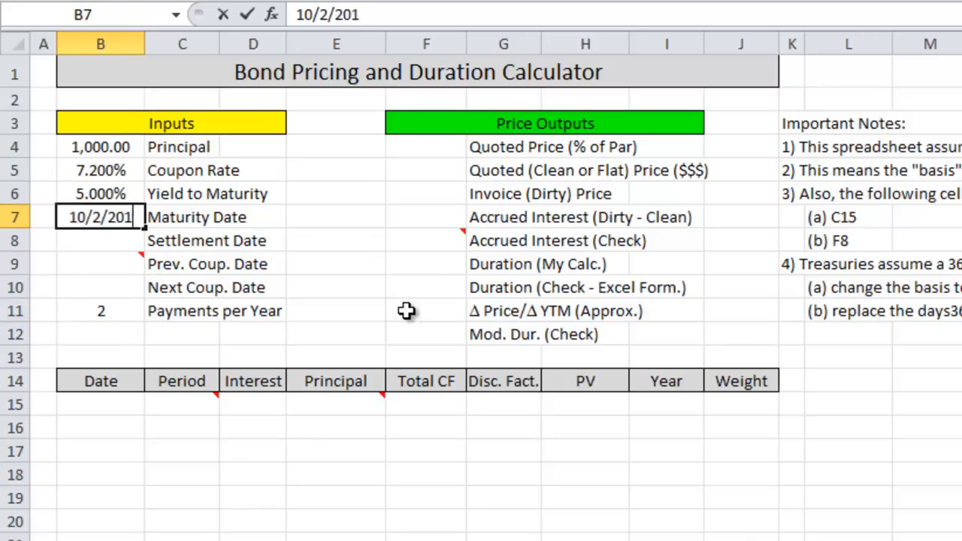
{"action": "key", "text": "Return"}
{"action": "type", "text": "8/158/"}
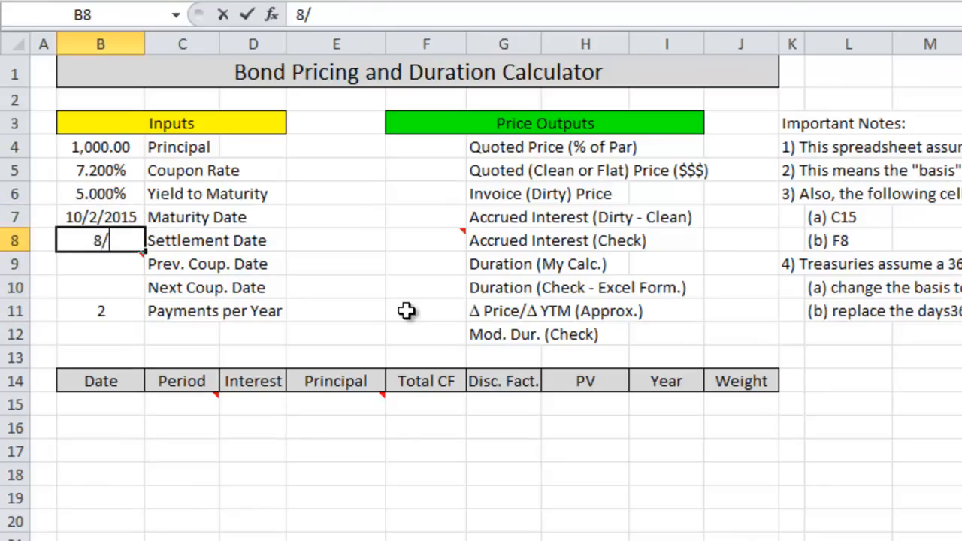
{"action": "key", "text": "BackSpace"}
{"action": "key", "text": "BackSpace"}
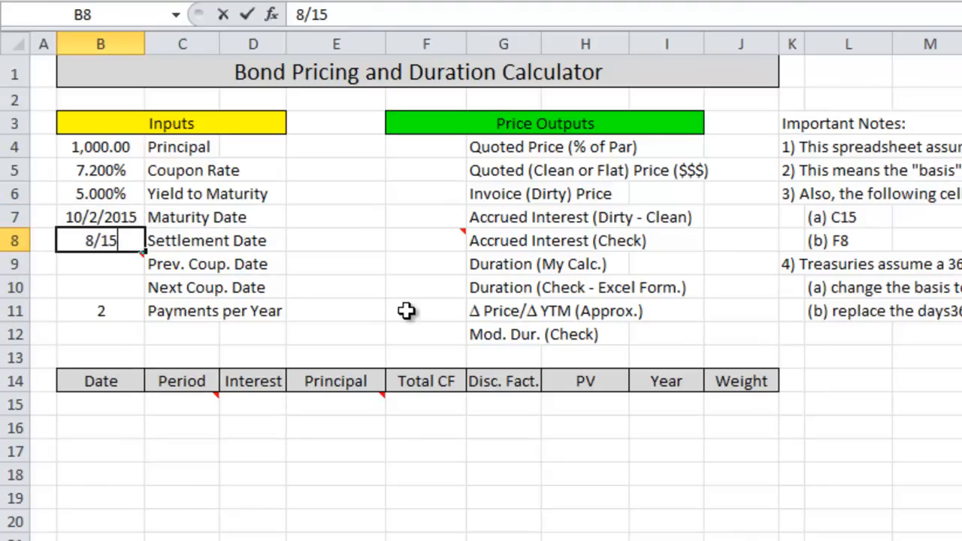
{"action": "type", "text": "/2012"}
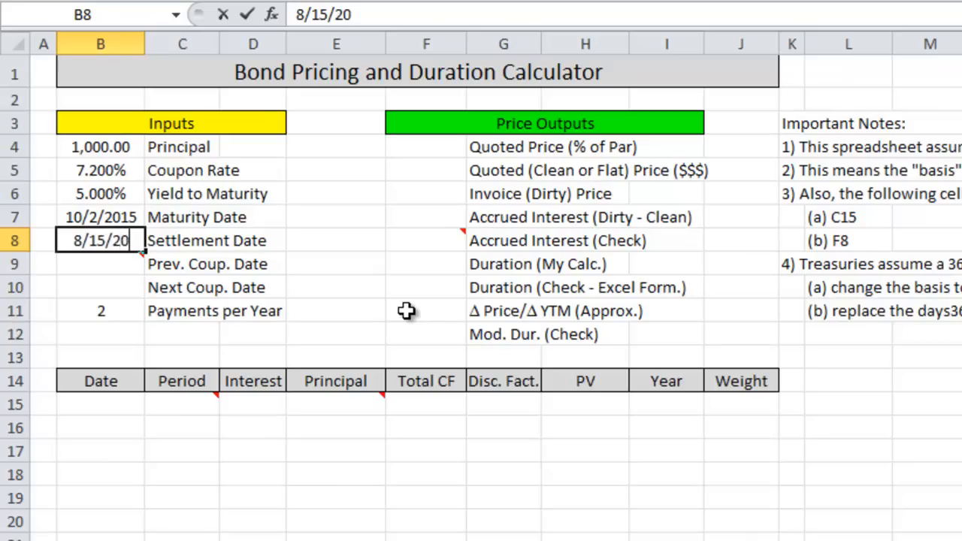
{"action": "key", "text": "Return"}
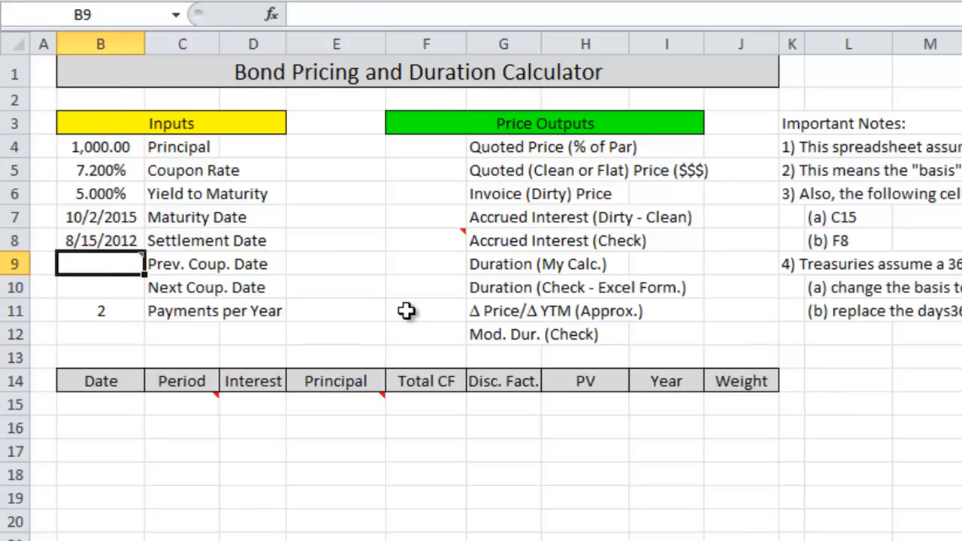
- Enter the previous coupon date 4/2/2012 in B9 and the next coupon date 10/2/2012 in B10
{"action": "type", "text": "4/2/20152"}
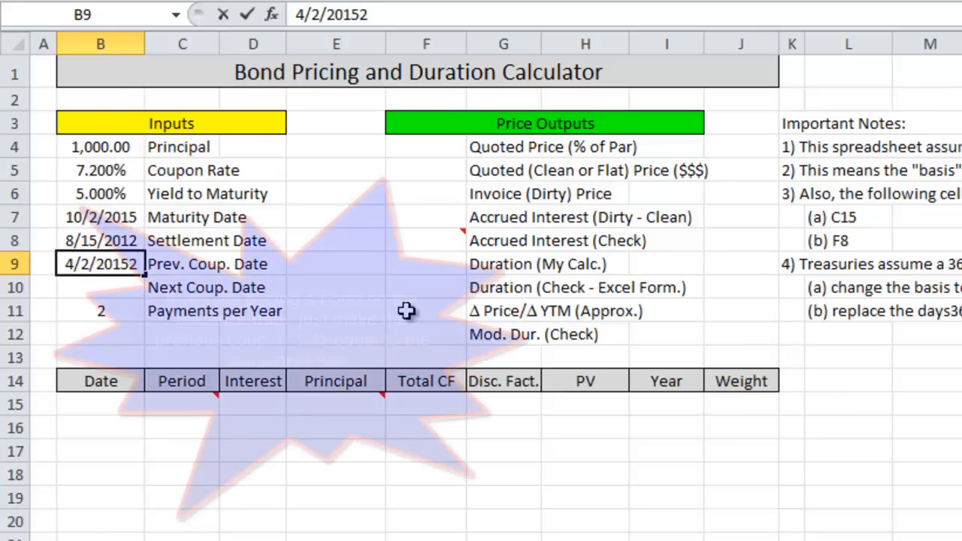
{"action": "key", "text": "BackSpace"}
{"action": "key", "text": "BackSpace"}
{"action": "key", "text": "Return"}
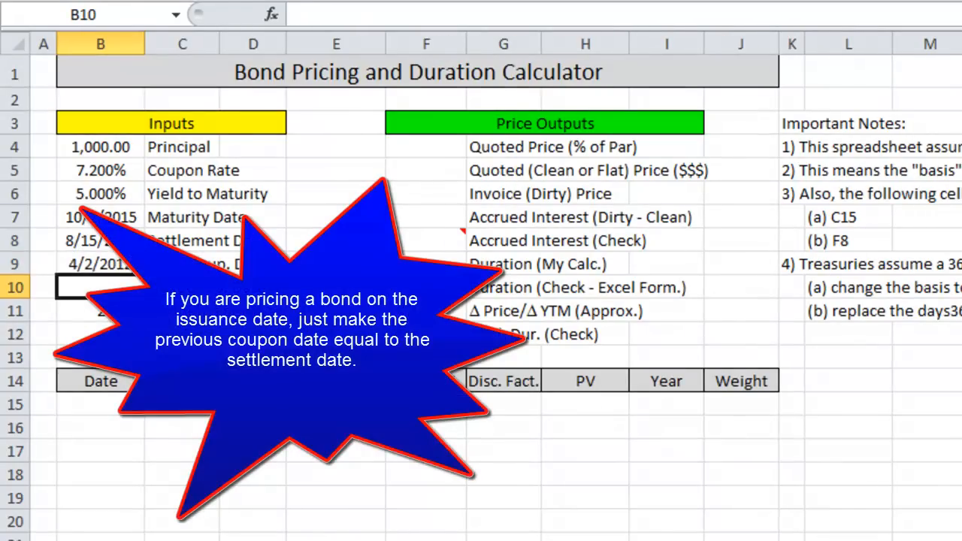
{"action": "type", "text": "10/2/2012"}
{"action": "key", "text": "Return"}
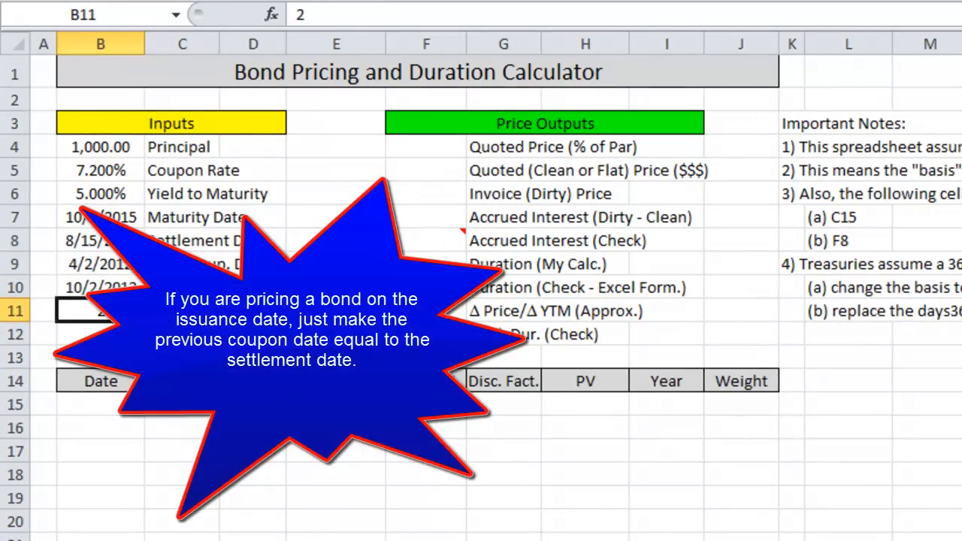
- Calculate the quoted price as a percentage of par in F4 with =PRICE(B8,B7,B5,B6,100,2), using semiannual frequency
{"action": "key", "text": "Up"}
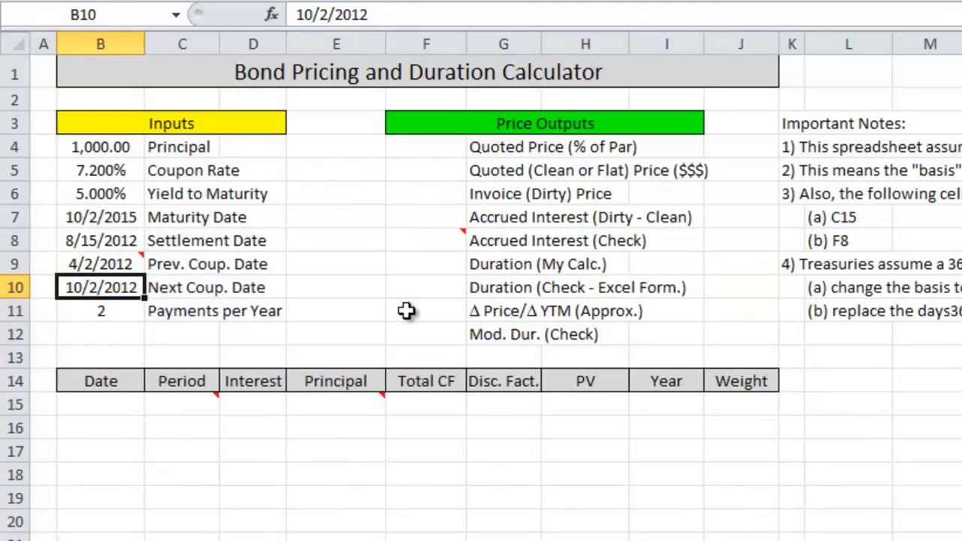
{"action": "key", "text": "Right"}
{"action": "key", "text": "Up"}
{"action": "key", "text": "Up"}
{"action": "key", "text": "Up"}
{"action": "key", "text": "Up"}
{"action": "key", "text": "Up"}
{"action": "key", "text": "Up"}
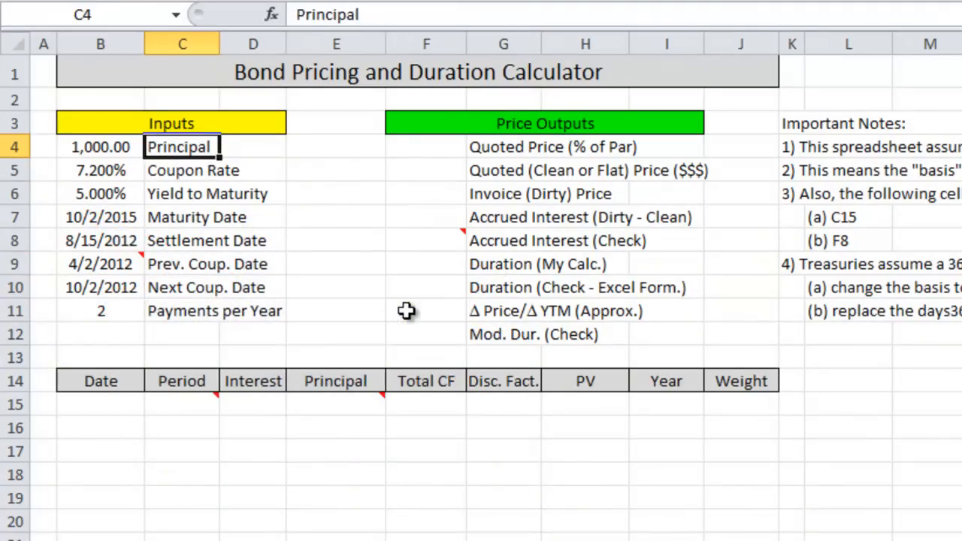
{"action": "key", "text": "Right"}
{"action": "key", "text": "Right"}
{"action": "key", "text": "Right"}
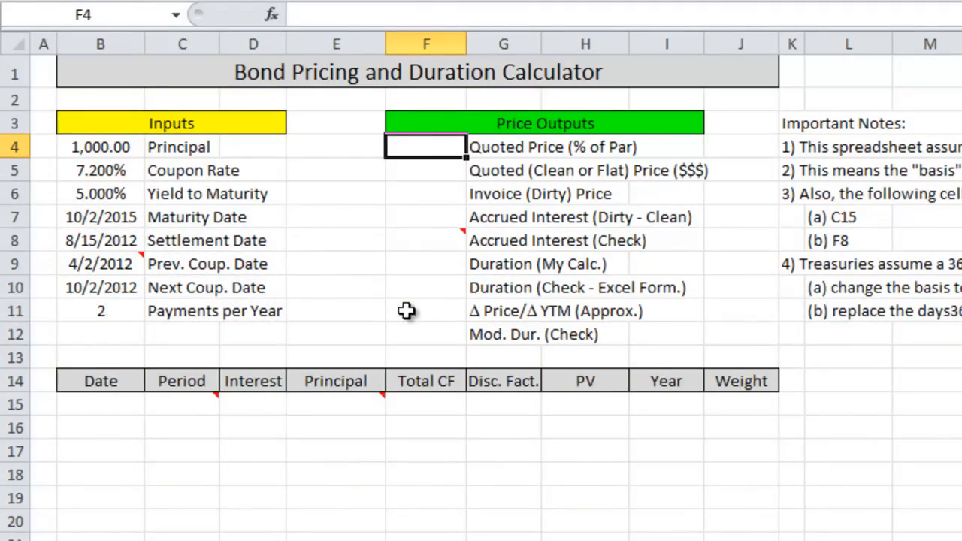
{"action": "type", "text": "=price("}
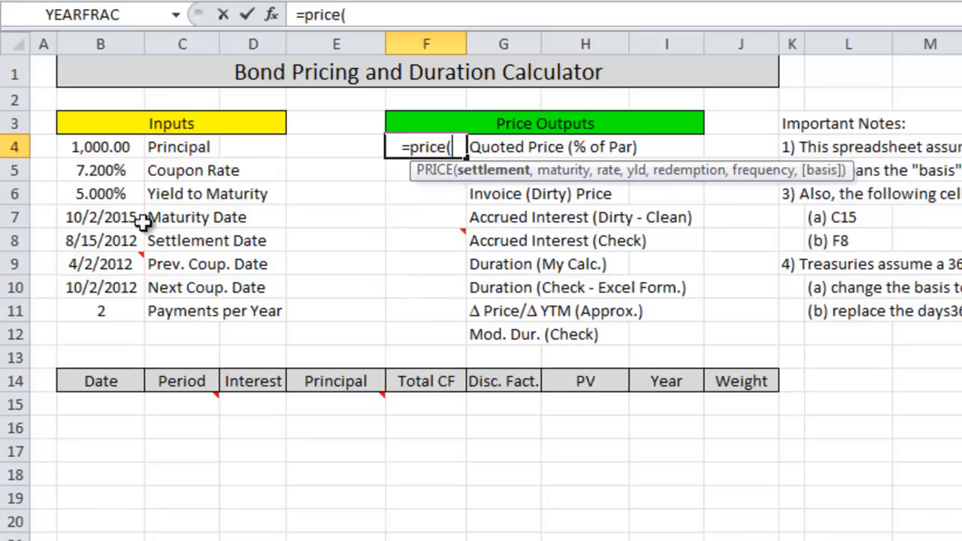
{"action": "left_click", "coordinate": [109, 237]}
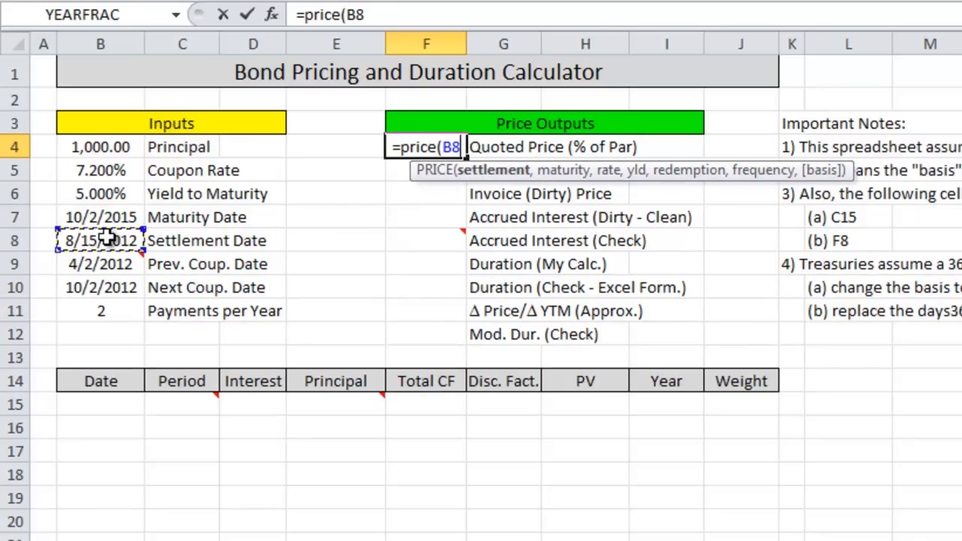
{"action": "type", "text": ","}
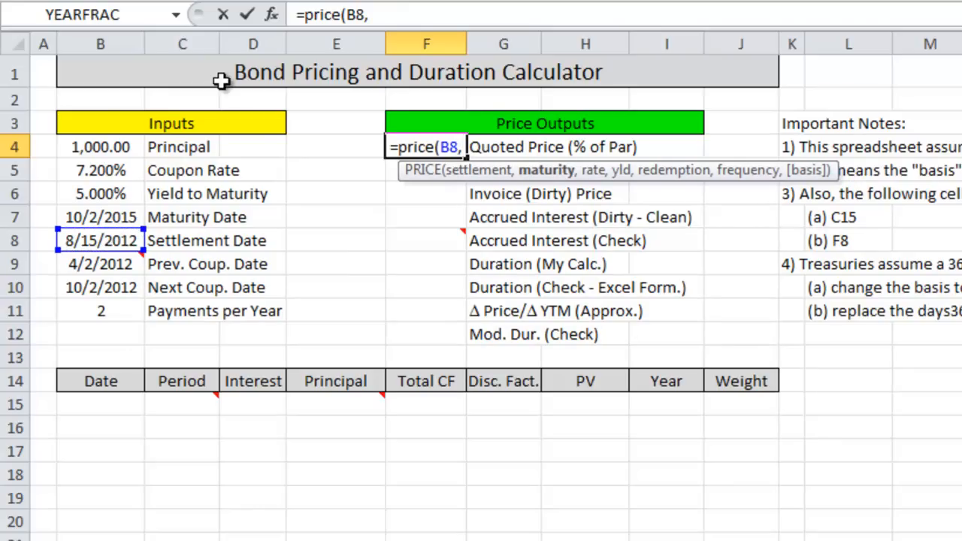
{"action": "left_click", "coordinate": [124, 216]}
{"action": "type", "text": ","}
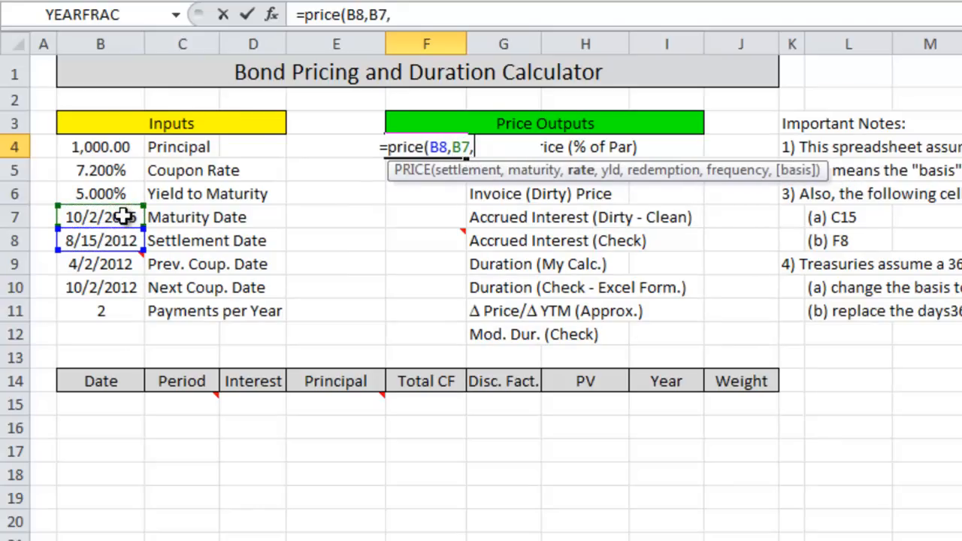
{"action": "left_click", "coordinate": [124, 171]}
{"action": "type", "text": ","}
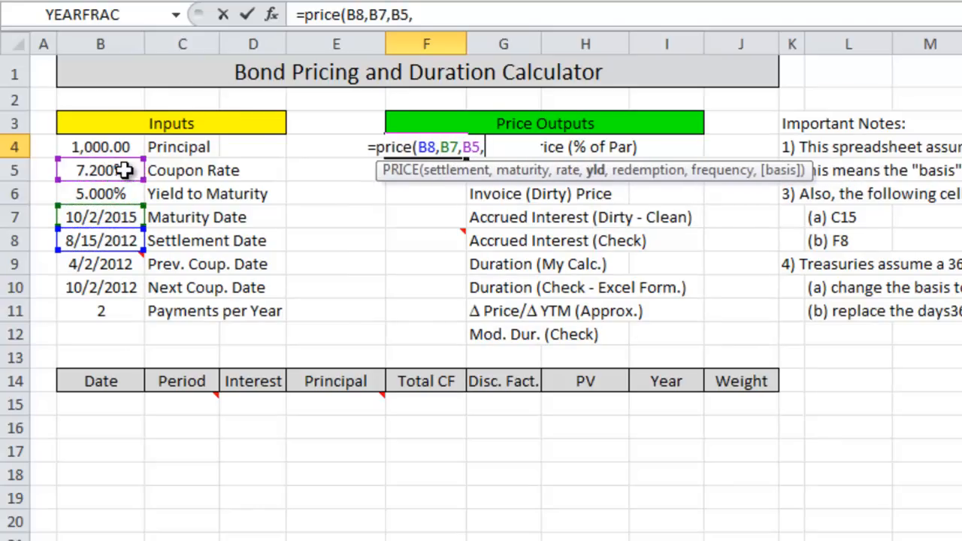
{"action": "left_click", "coordinate": [122, 190]}
{"action": "type", "text": ","}
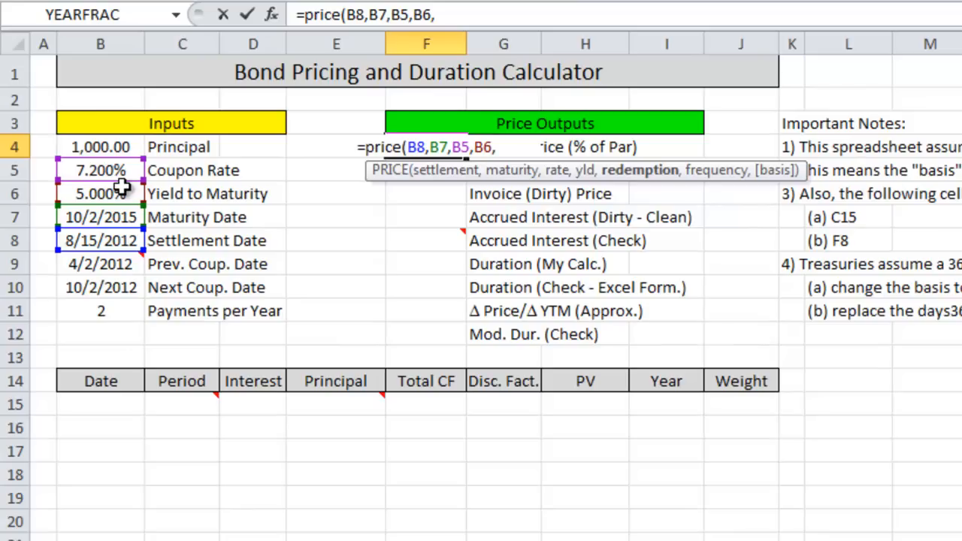
{"action": "type", "text": "100"}
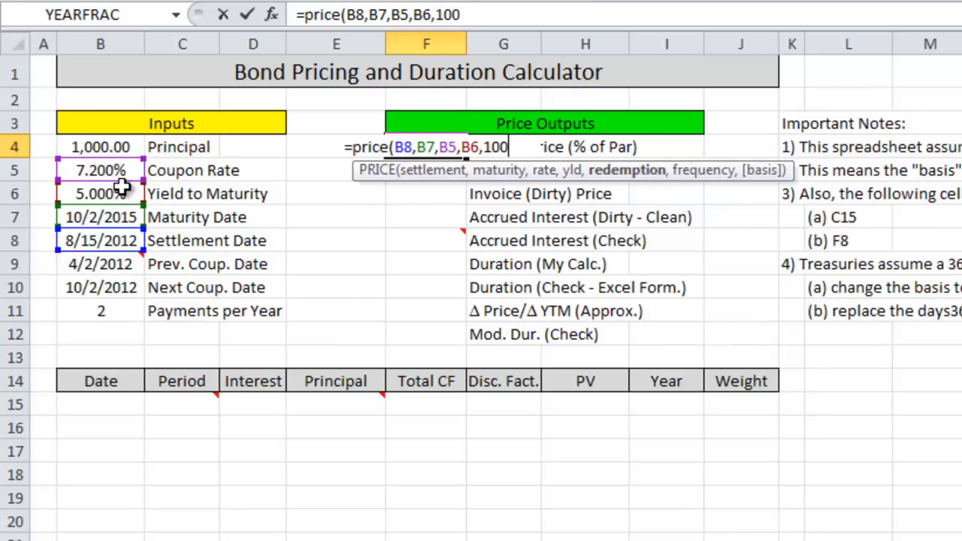
{"action": "type", "text": ","}
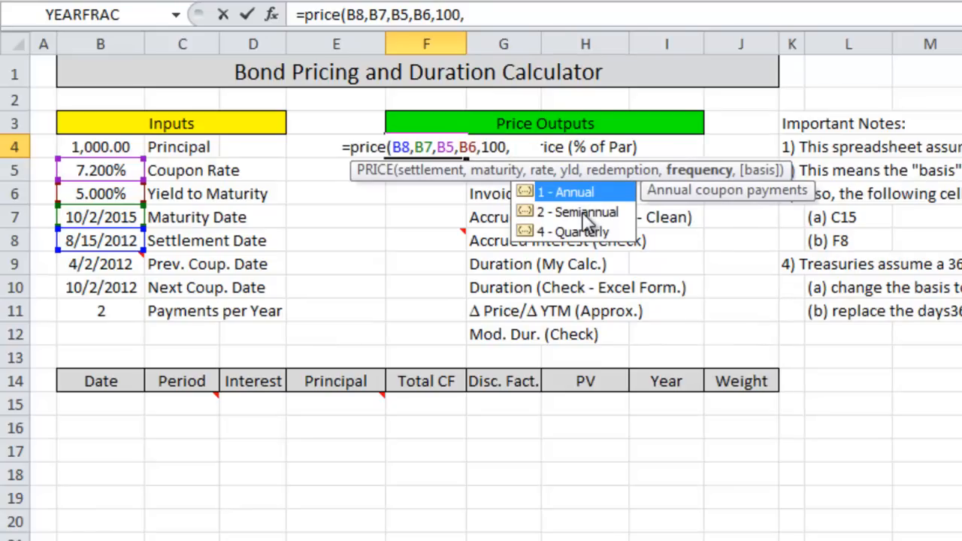
{"action": "double_click", "coordinate": [583, 213]}
{"action": "type", "text": ")"}
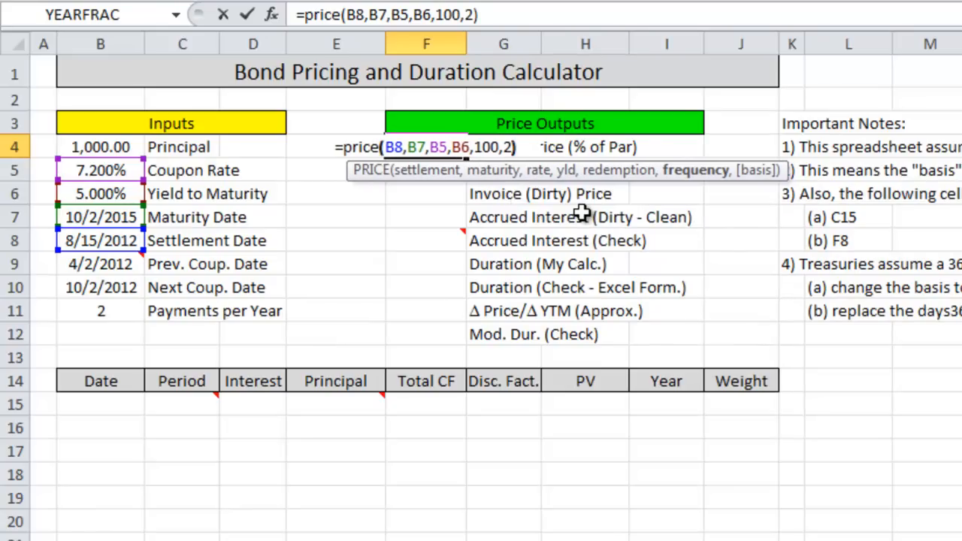
{"action": "key", "text": "Return"}
{"action": "key", "text": "Up"}
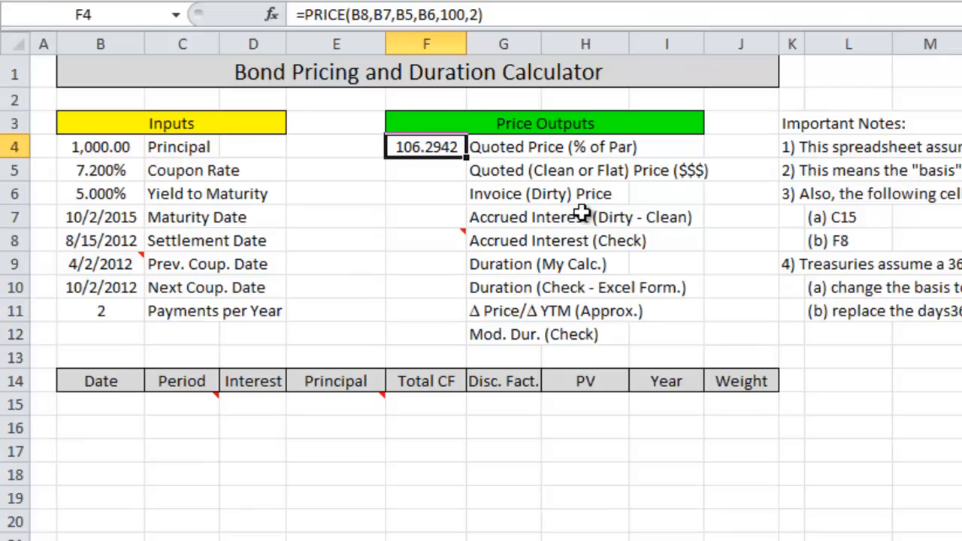
- Calculate the quoted clean price in dollars in F5 with =F4/100*B4
{"action": "key", "text": "Down"}
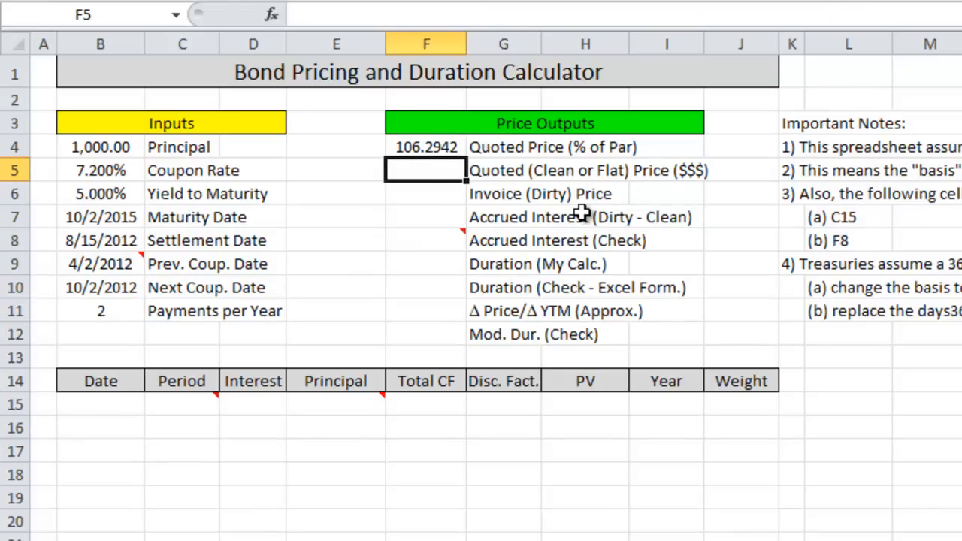
{"action": "type", "text": "="}
{"action": "key", "text": "Up"}
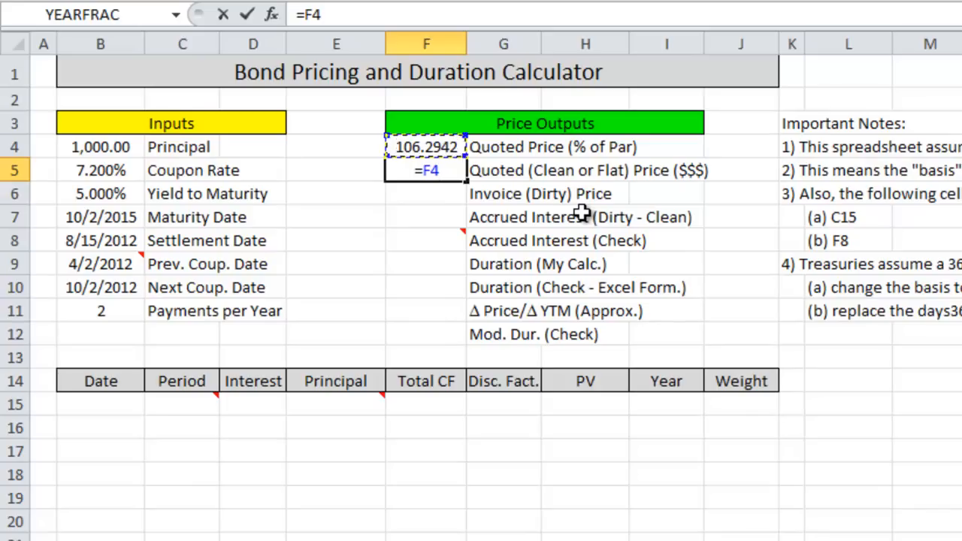
{"action": "type", "text": "/100"}
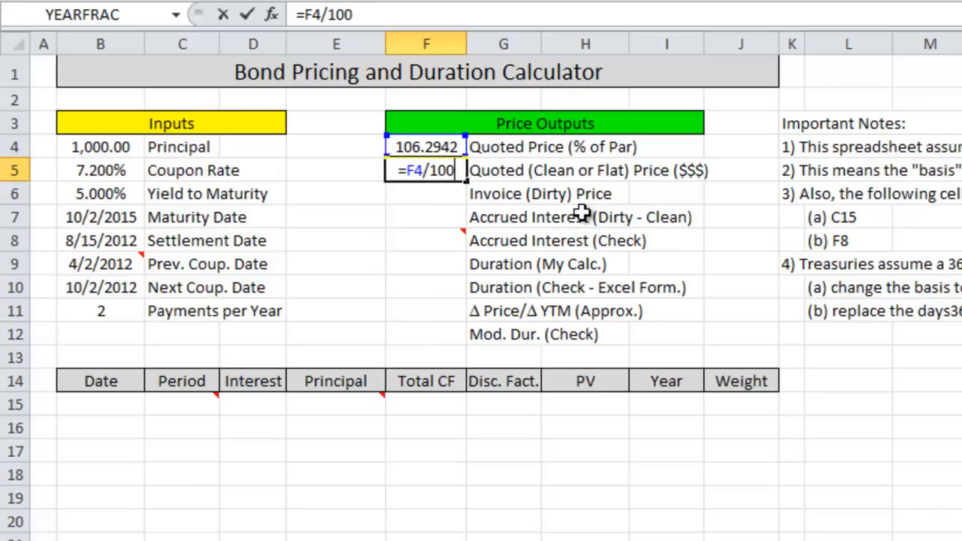
{"action": "type", "text": "*"}
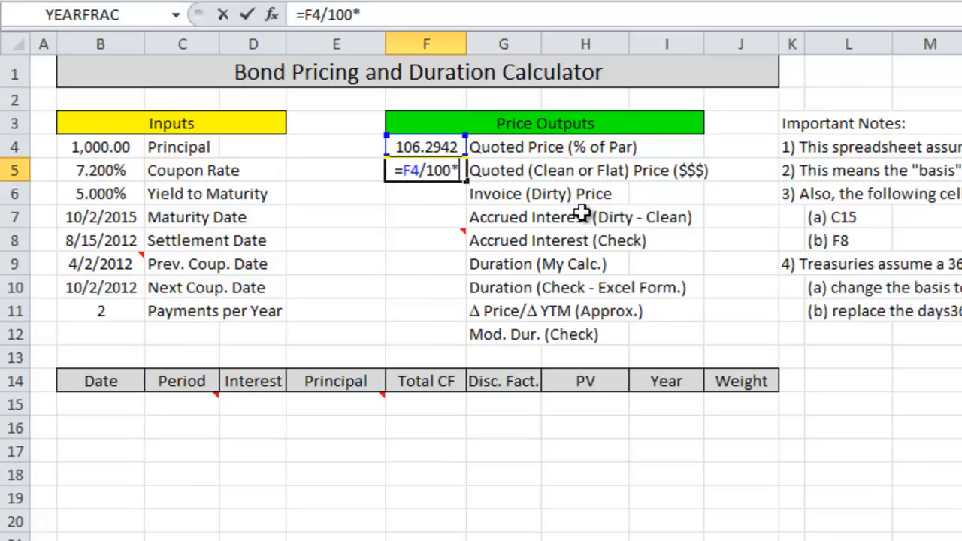
{"action": "left_click", "coordinate": [84, 154]}
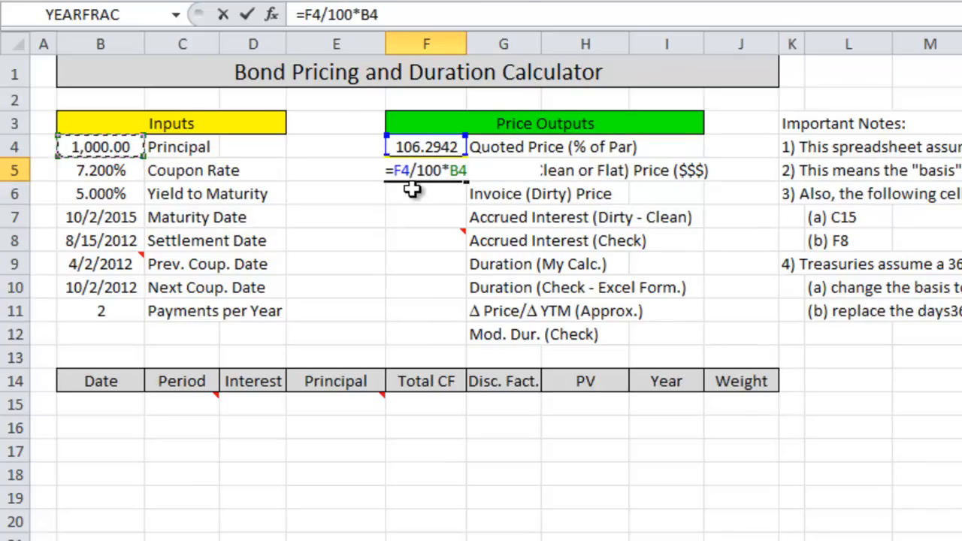
{"action": "key", "text": "Return"}
{"action": "key", "text": "Up"}
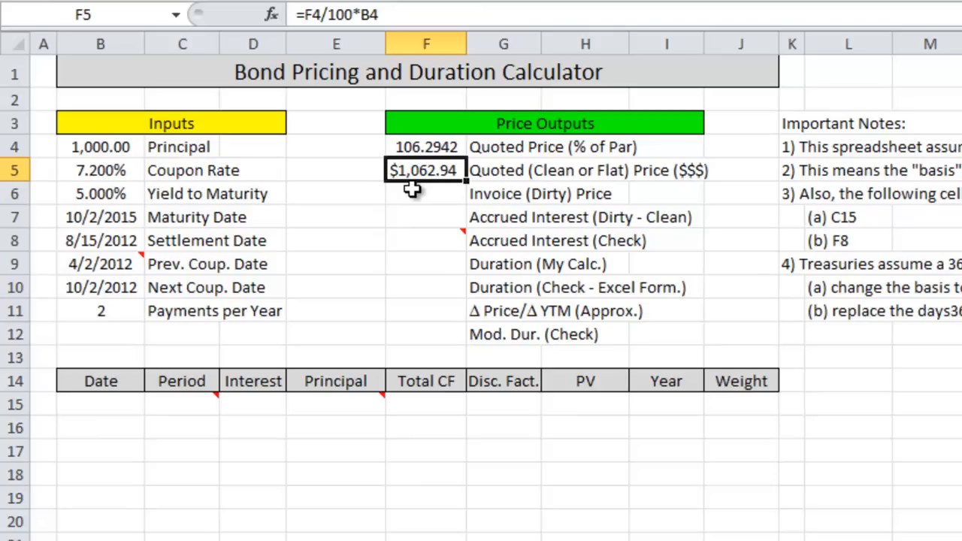
- Review the coupon rate, payments per year, settlement date and coupon dates in B5:B11 that determine accrued interest
{"action": "key", "text": "Left"}
{"action": "key", "text": "Left"}
{"action": "key", "text": "Left"}
{"action": "key", "text": "Left"}
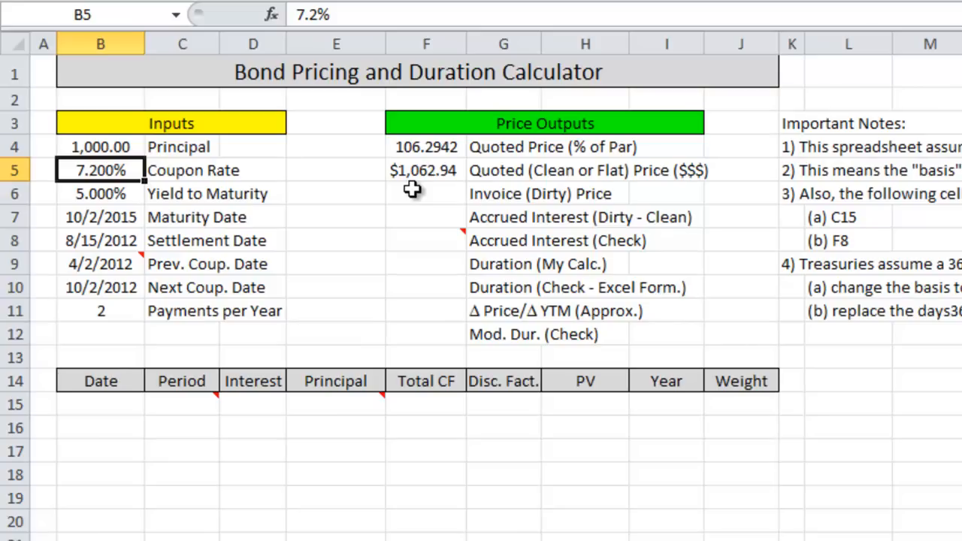
{"action": "key", "text": "Down"}
{"action": "key", "text": "Down"}
{"action": "key", "text": "Down"}
{"action": "key", "text": "Down"}
{"action": "key", "text": "Down"}
{"action": "key", "text": "Down"}
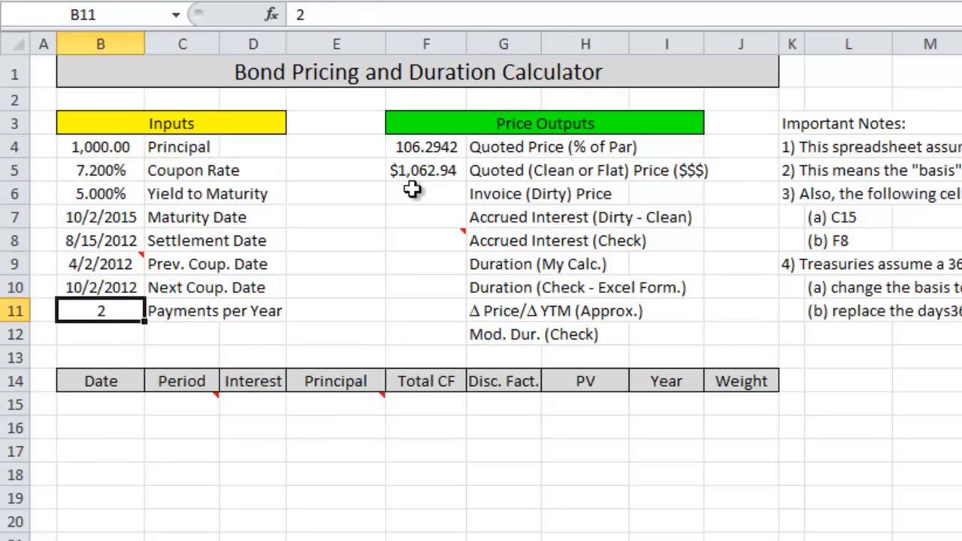
{"action": "key", "text": "Up"}
{"action": "key", "text": "Up"}
{"action": "key", "text": "Up"}
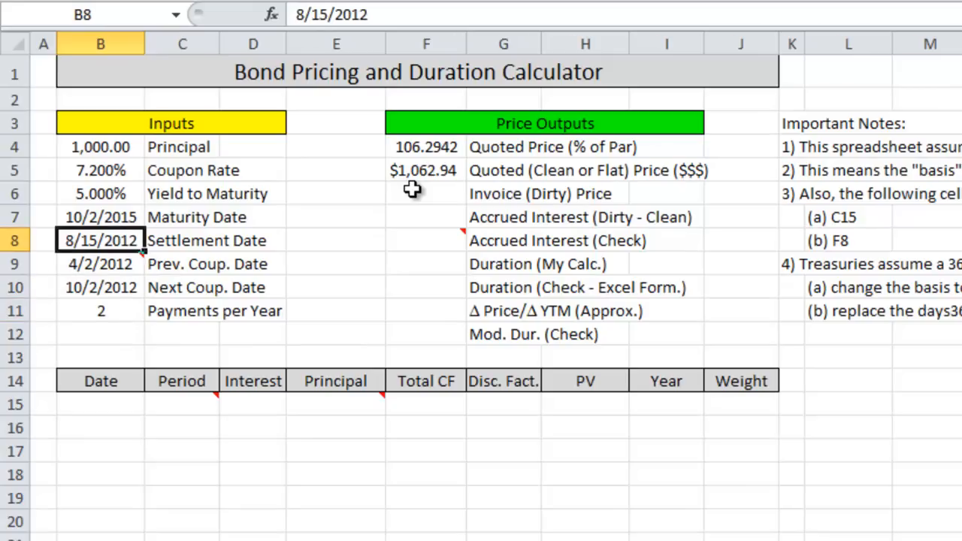
{"action": "key", "text": "Up"}
{"action": "key", "text": "Up"}
{"action": "key", "text": "Up"}
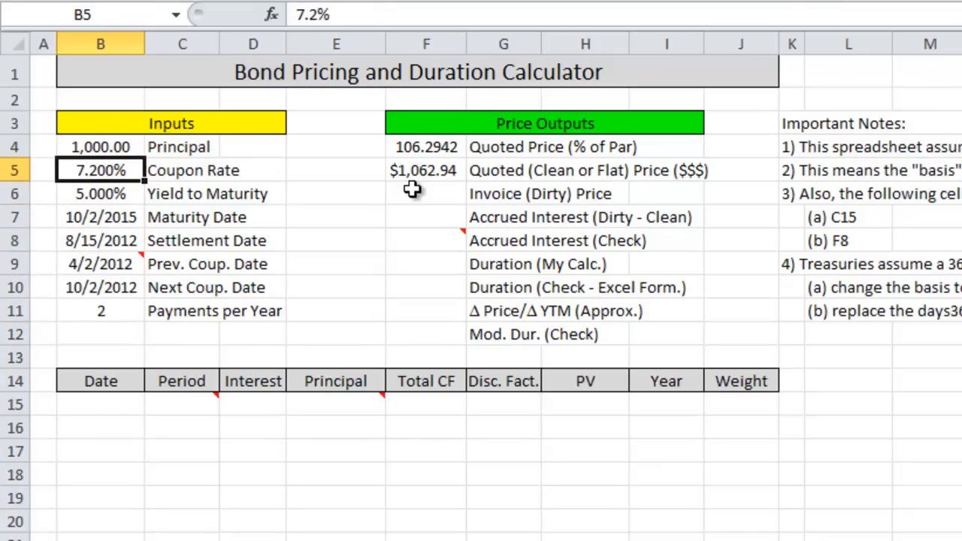
{"action": "key", "text": "Down"}
{"action": "key", "text": "Down"}
{"action": "key", "text": "Down"}
{"action": "key", "text": "Down"}
{"action": "key", "text": "Down"}
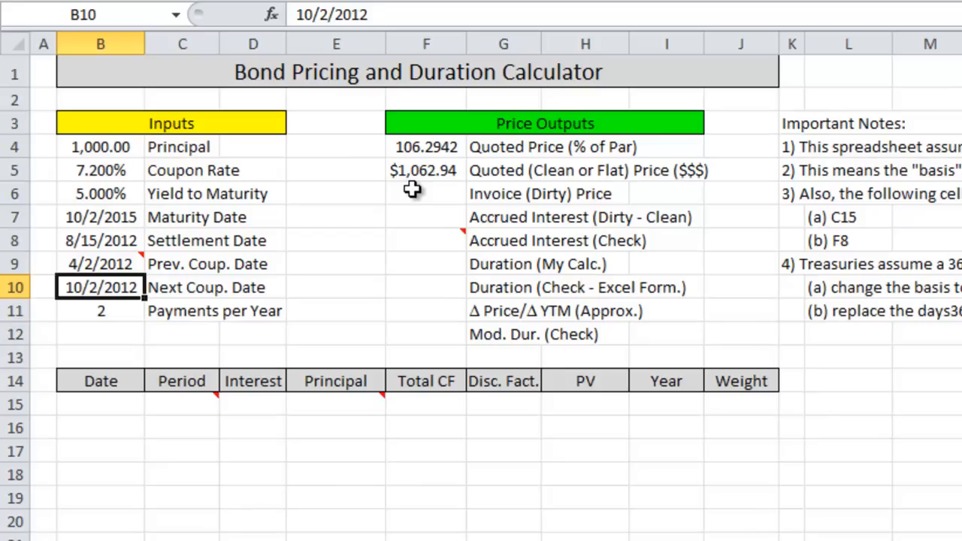
{"action": "key", "text": "Up"}
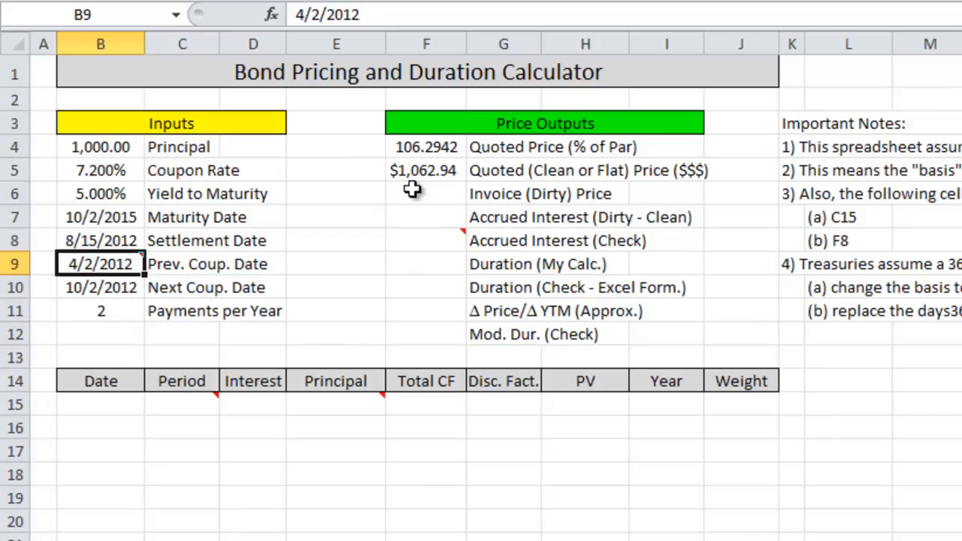
{"action": "key", "text": "Up"}
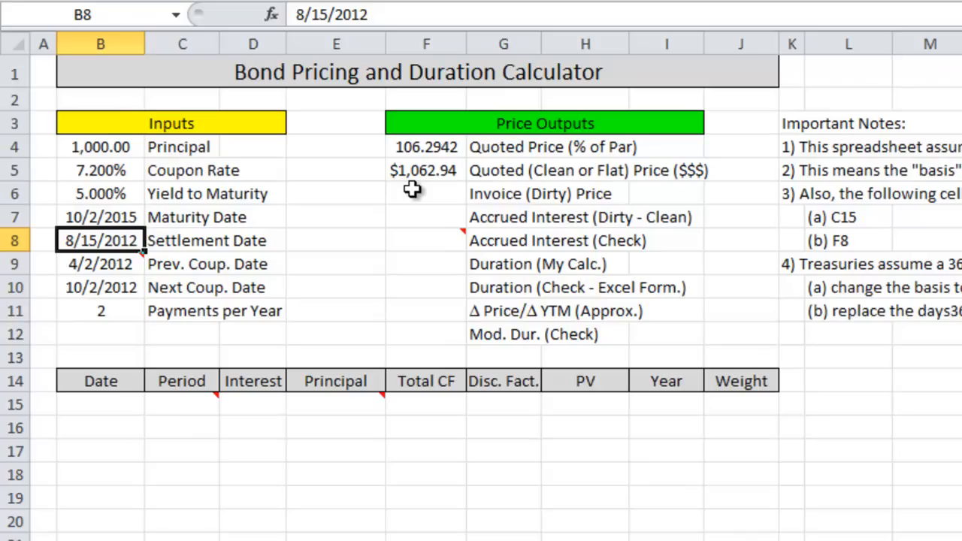
- Count the days from previous coupon to settlement in F8 with =DAYS360(B9,B8), formatted as a number with two decimals
{"action": "key", "text": "Right"}
{"action": "key", "text": "Right"}
{"action": "key", "text": "Right"}
{"action": "key", "text": "Right"}
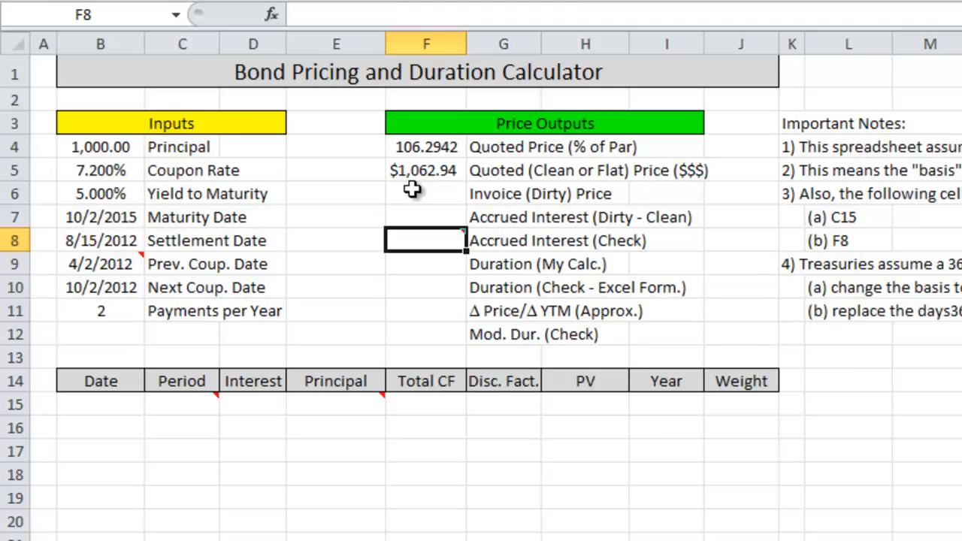
{"action": "type", "text": "=days"}
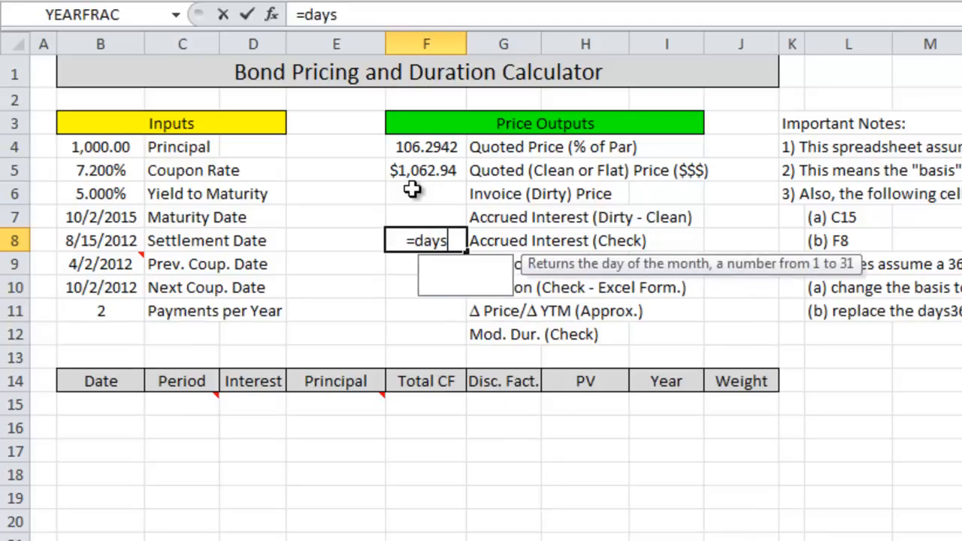
{"action": "type", "text": "360"}
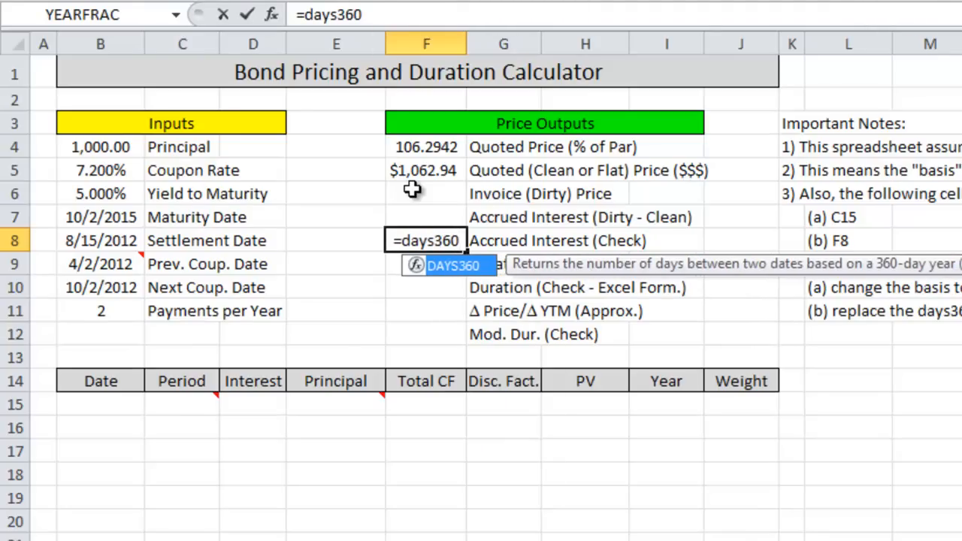
{"action": "type", "text": "("}
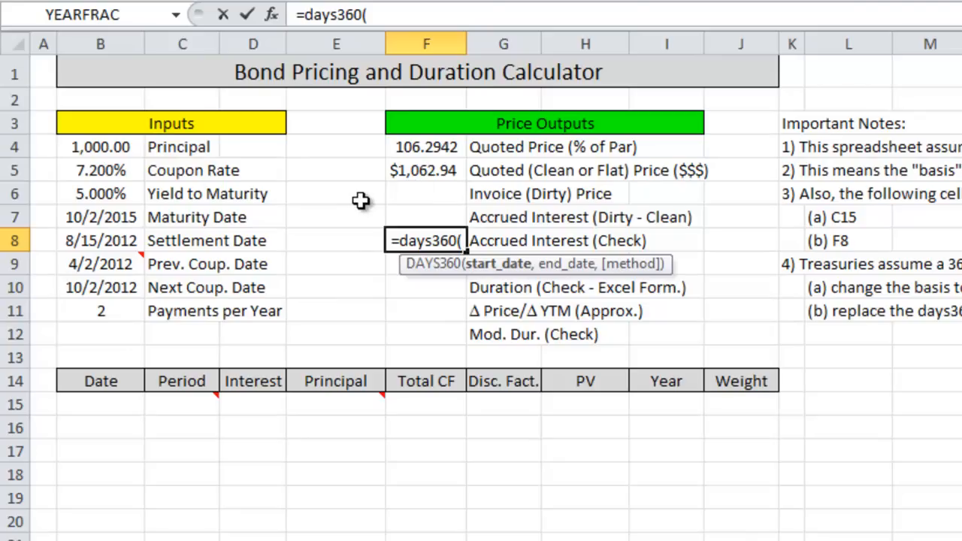
{"action": "left_click", "coordinate": [108, 262]}
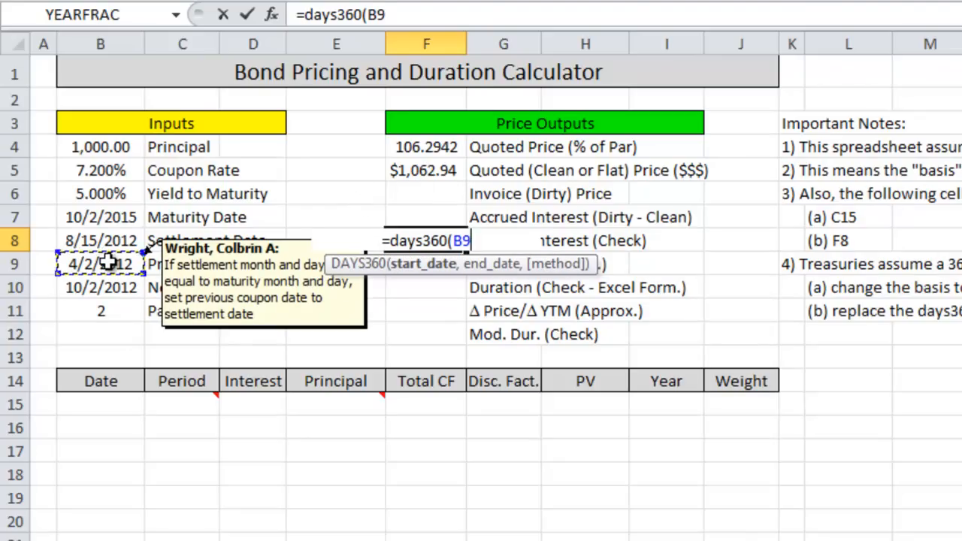
{"action": "type", "text": ","}
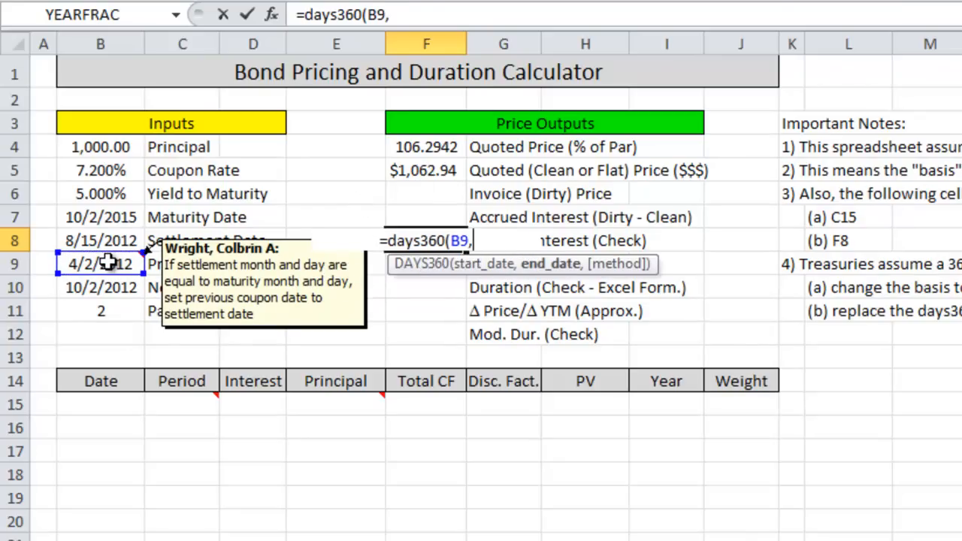
{"action": "left_click", "coordinate": [109, 242]}
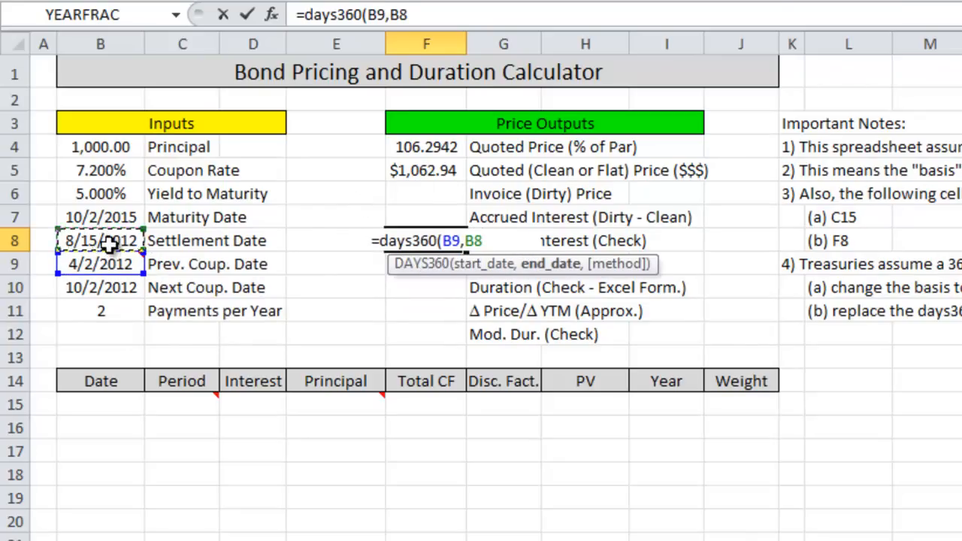
{"action": "type", "text": ")"}
{"action": "key", "text": "Return"}
{"action": "key", "text": "Up"}
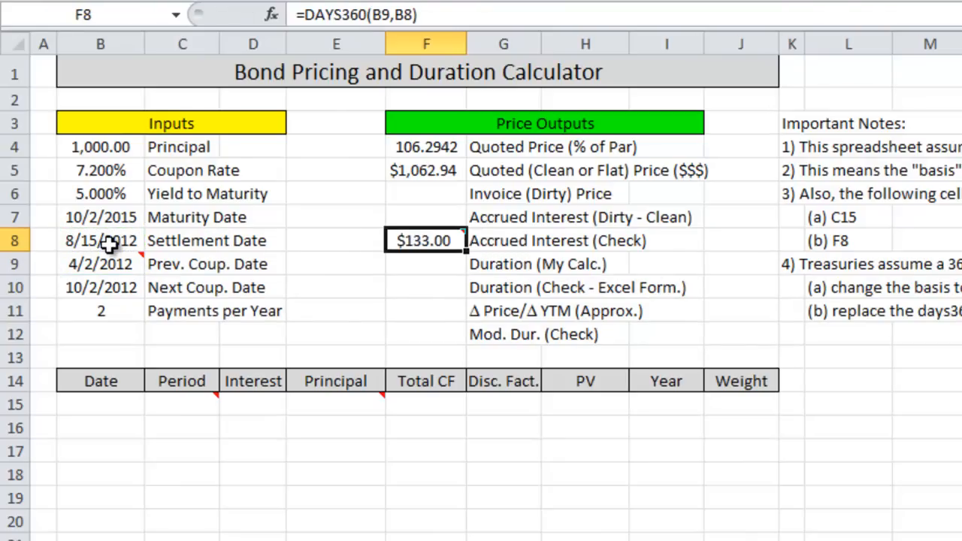
{"action": "key", "text": "ctrl+shift+1"}
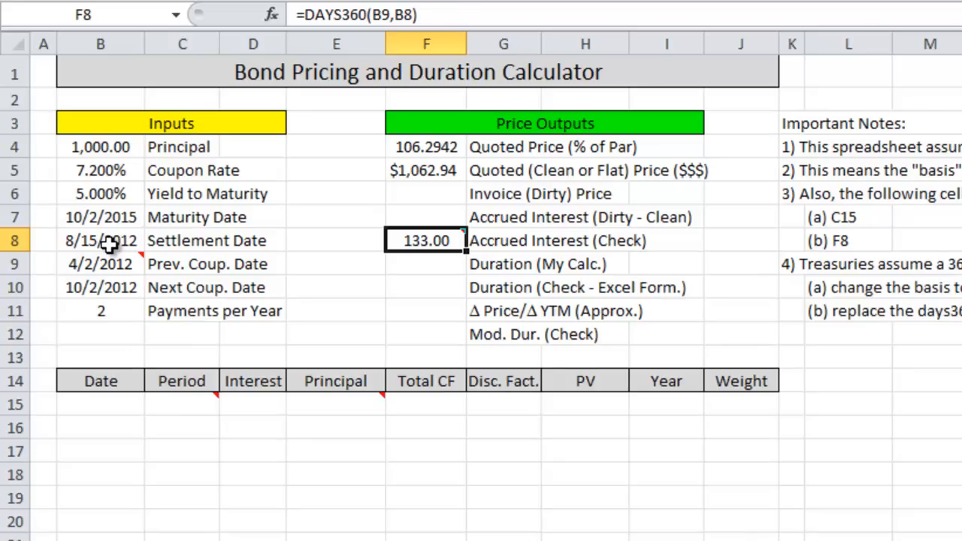
- Extend the F8 formula to divide by the days in the coupon period, giving =DAYS360(B9,B8)/DAYS360(B9,B10)
{"action": "left_click", "coordinate": [443, 19]}
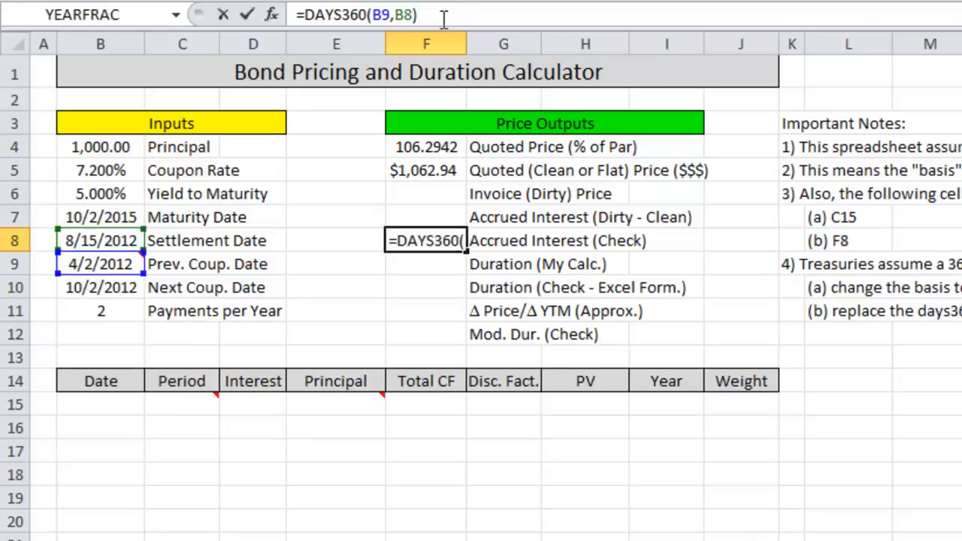
{"action": "type", "text": "/"}
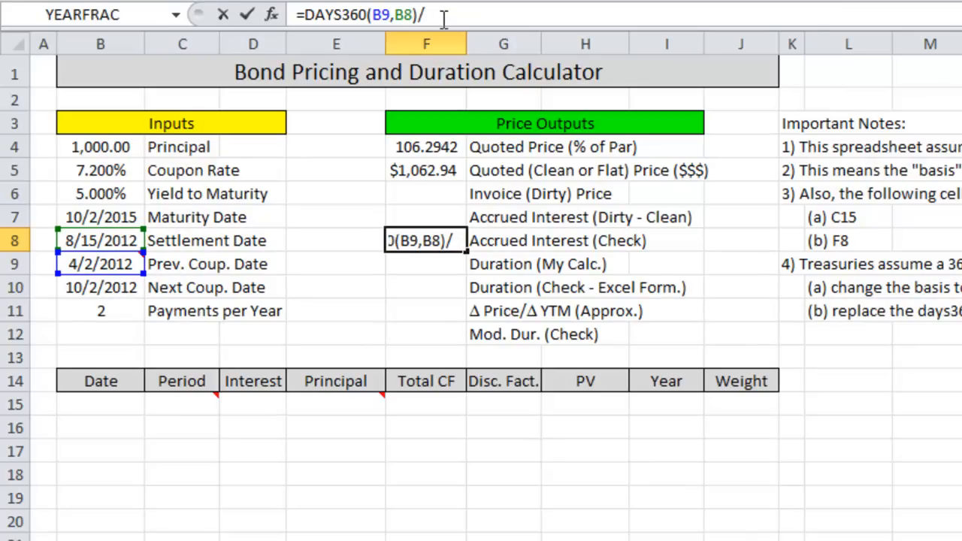
{"action": "type", "text": "days360("}
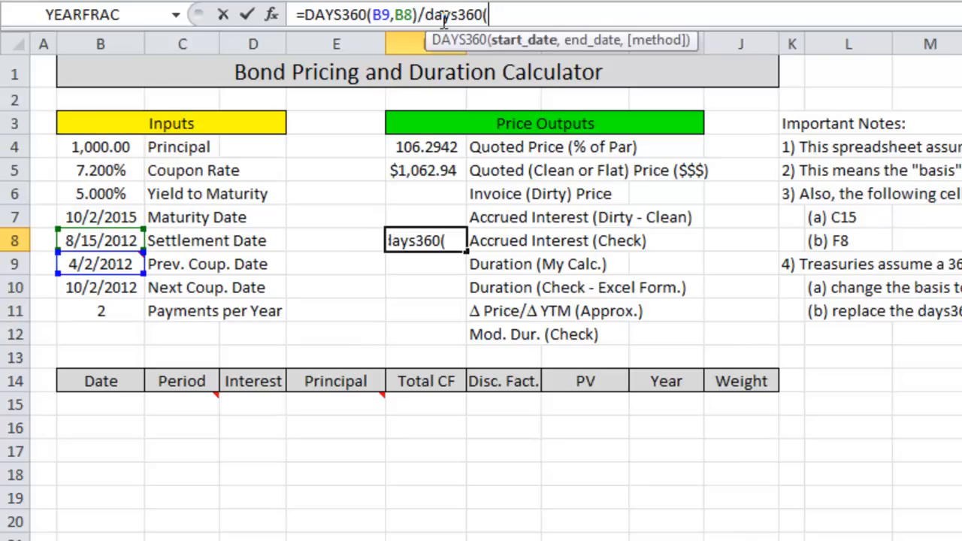
{"action": "left_click", "coordinate": [126, 262]}
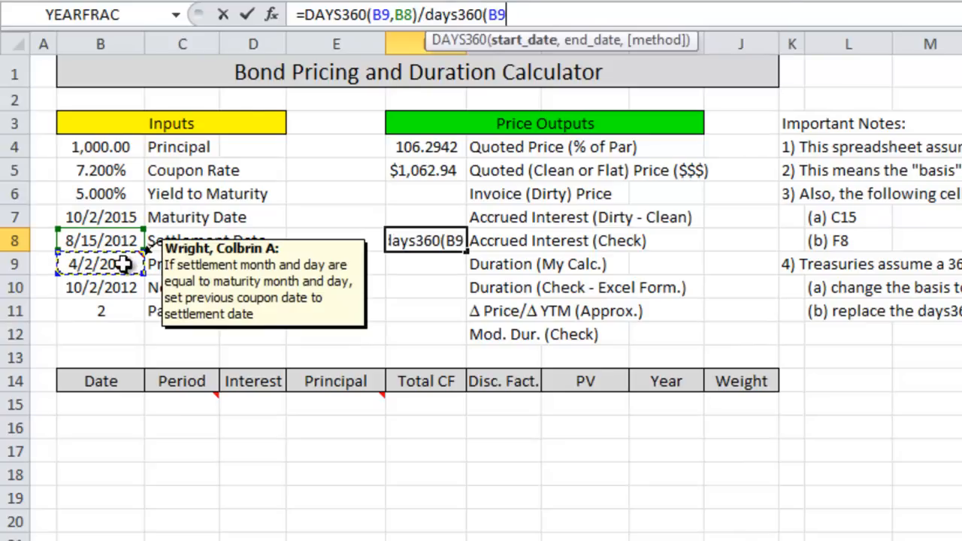
{"action": "type", "text": ","}
{"action": "left_click", "coordinate": [109, 287]}
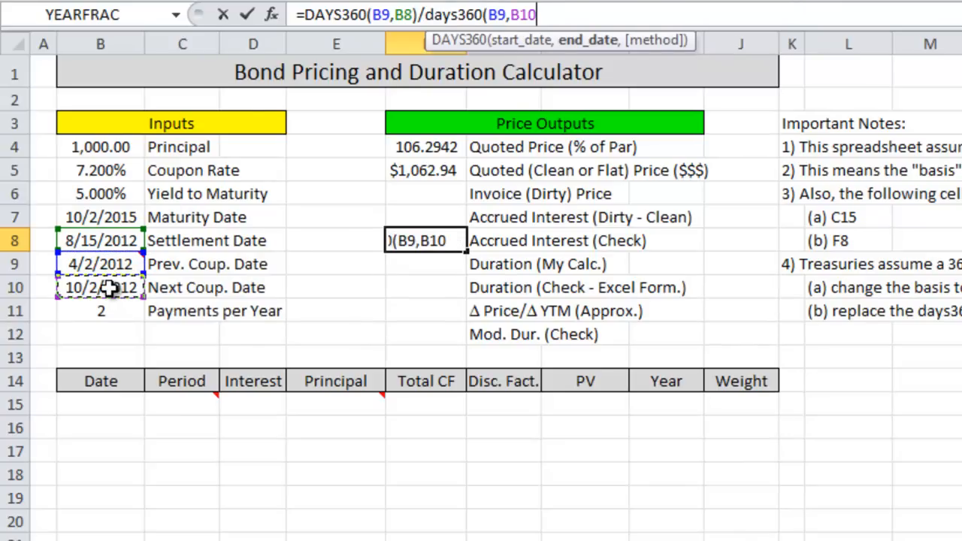
{"action": "type", "text": ")"}
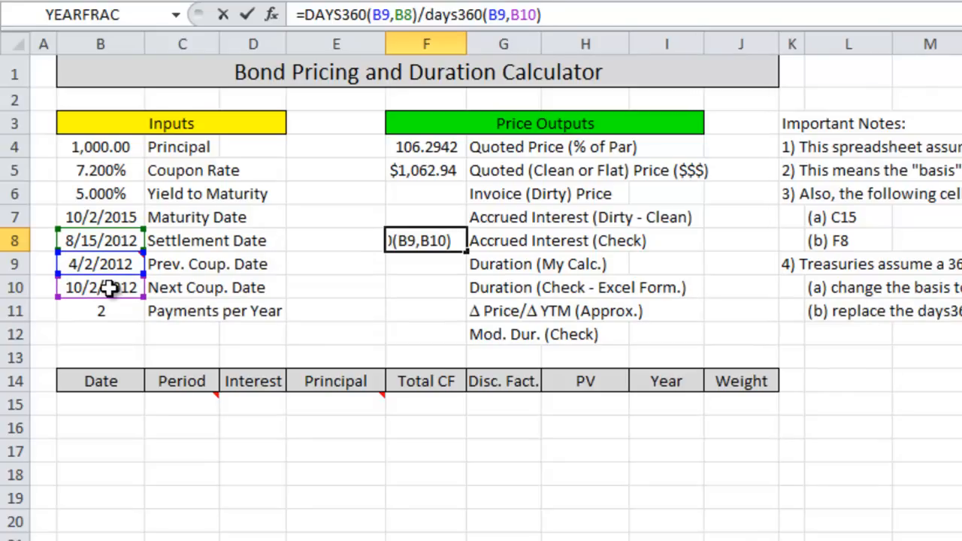
{"action": "key", "text": "Return"}
{"action": "key", "text": "Up"}
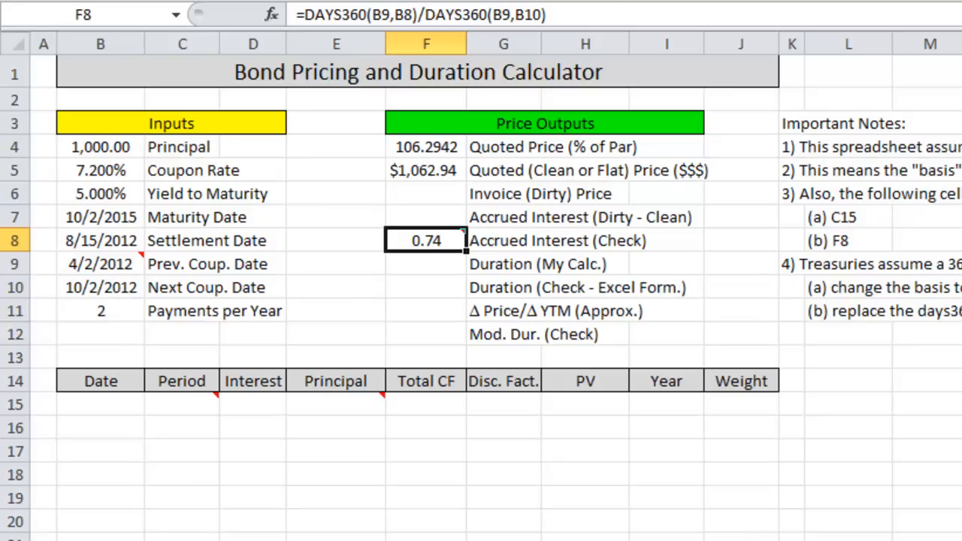
- Complete the accrued interest check in F8 by multiplying the day fraction by the periodic coupon, *B4*B5/B11, and format it as currency
{"action": "left_click", "coordinate": [594, 18]}
{"action": "type", "text": "*"}
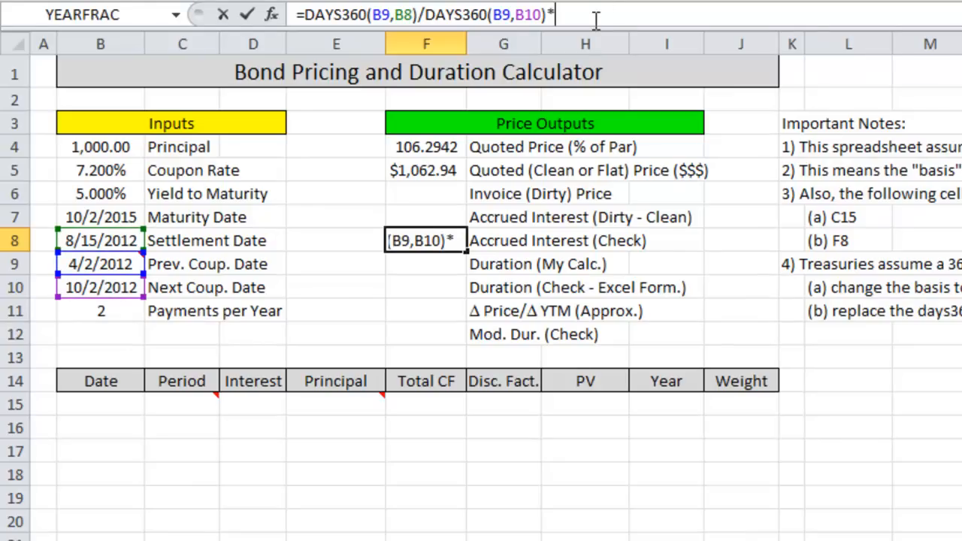
{"action": "left_click", "coordinate": [118, 145]}
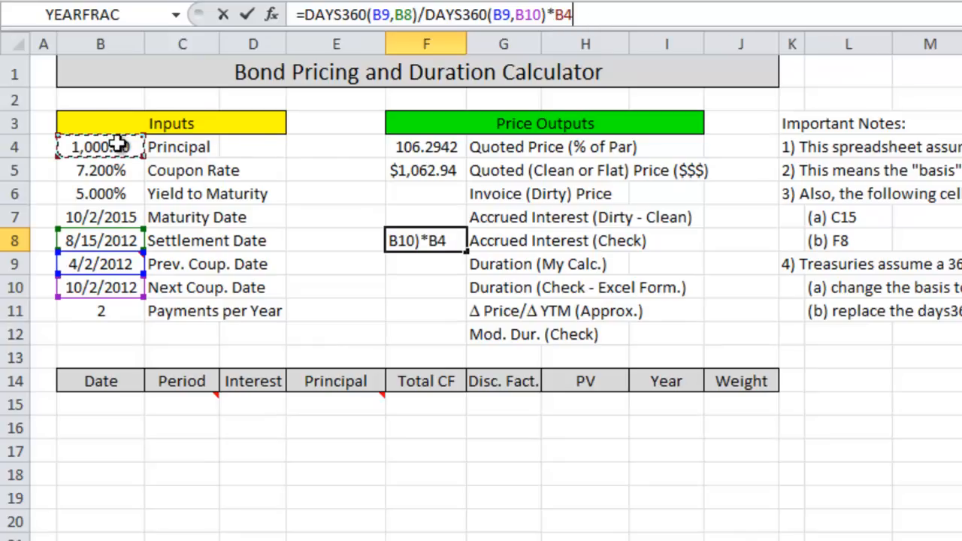
{"action": "type", "text": "*"}
{"action": "left_click", "coordinate": [79, 171]}
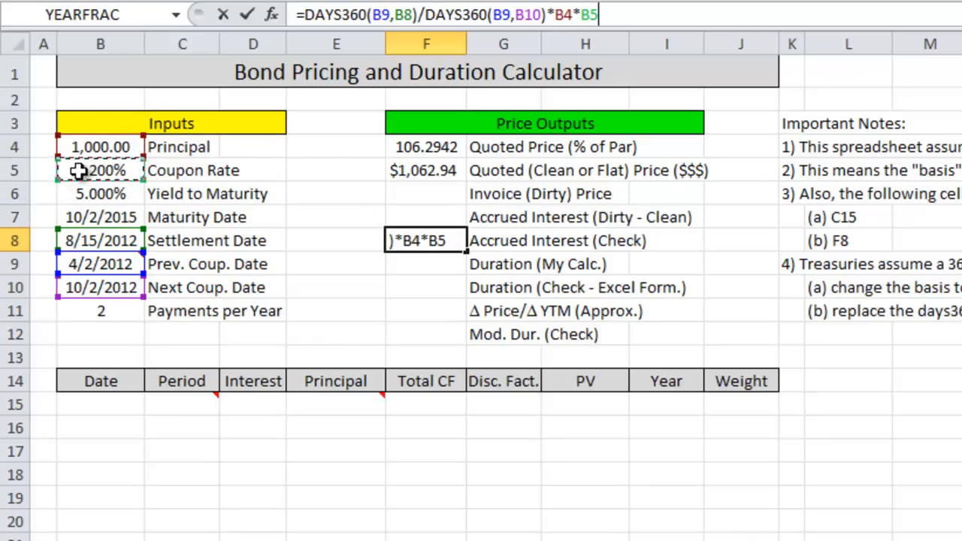
{"action": "type", "text": "/"}
{"action": "left_click", "coordinate": [98, 310]}
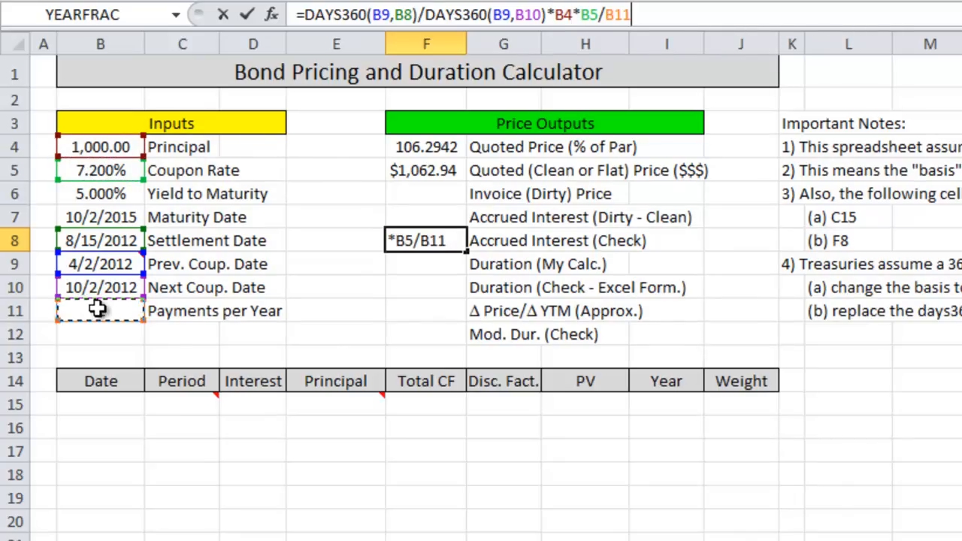
{"action": "key", "text": "Return"}
{"action": "key", "text": "Up"}
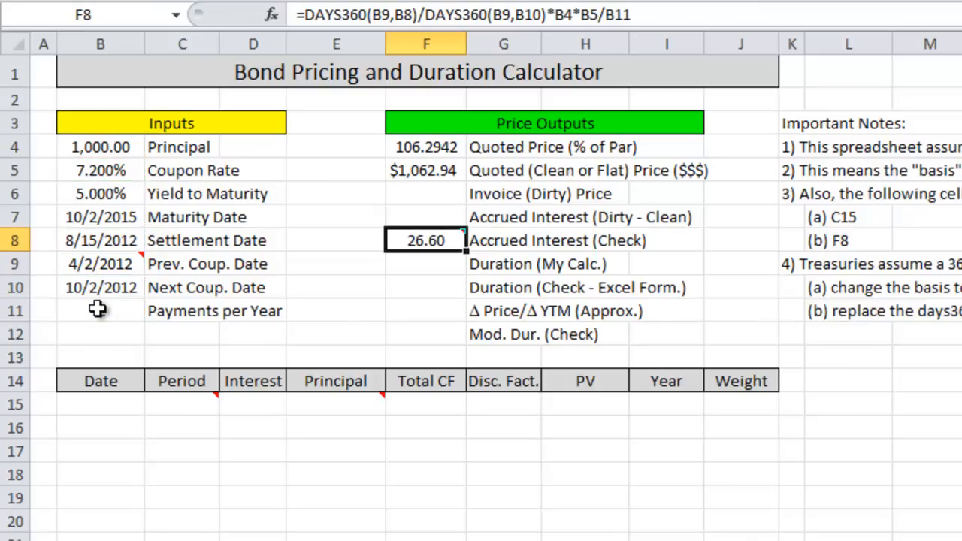
{"action": "key", "text": "ctrl+shift+4"}
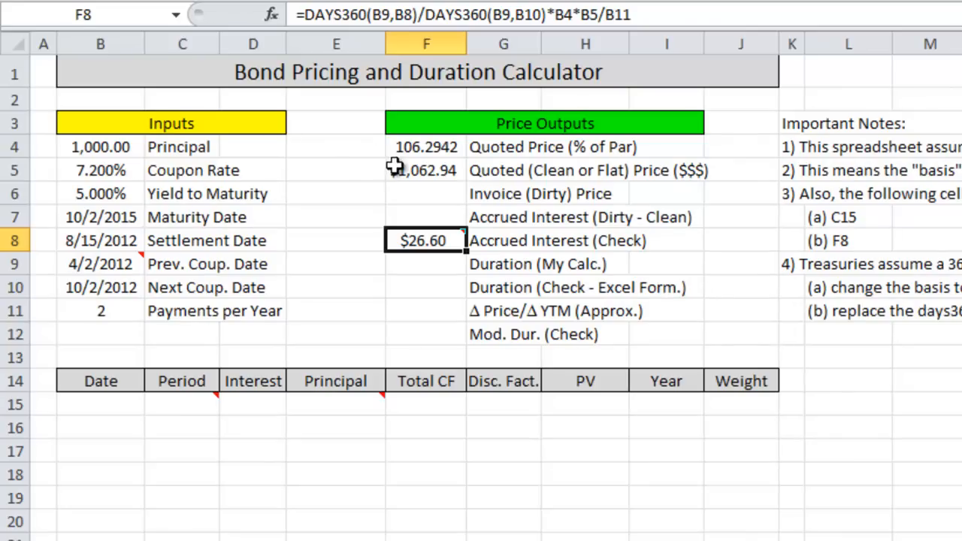
- Try the invoice (dirty) price in F6 as clean price plus accrued interest, =F5+F8, and clear the cell again
{"action": "left_click", "coordinate": [417, 173]}
{"action": "left_click", "coordinate": [440, 240]}
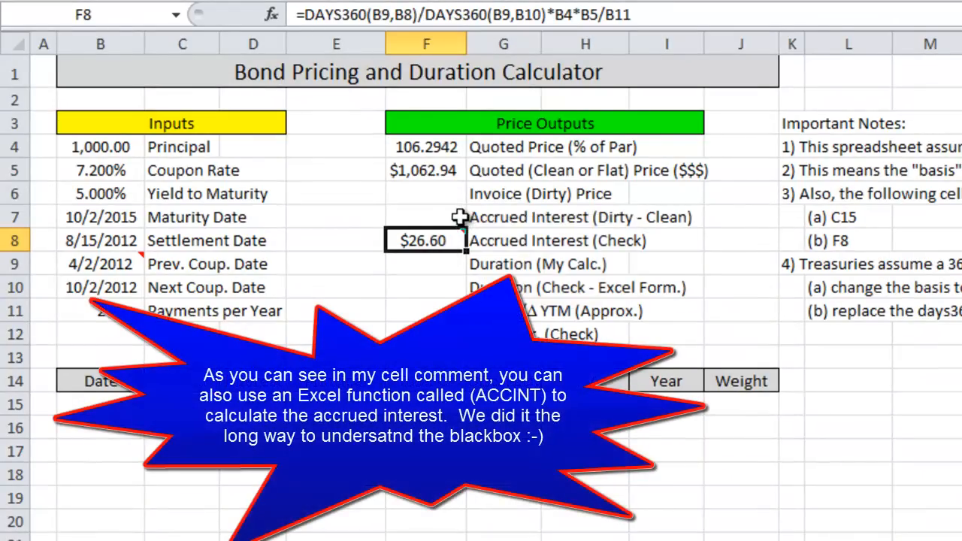
{"action": "left_click", "coordinate": [420, 197]}
{"action": "mouse_move", "coordinate": [462, 228]}
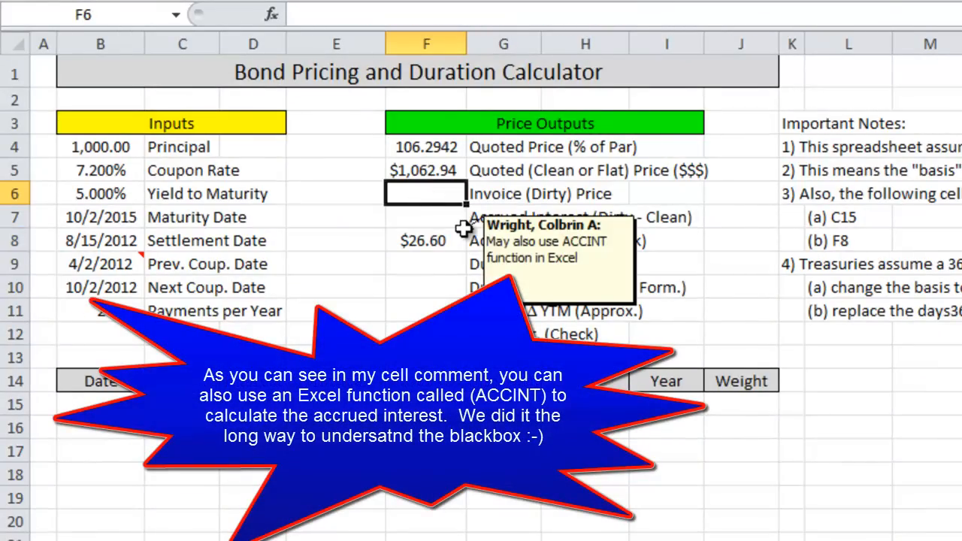
{"action": "type", "text": "="}
{"action": "key", "text": "Up"}
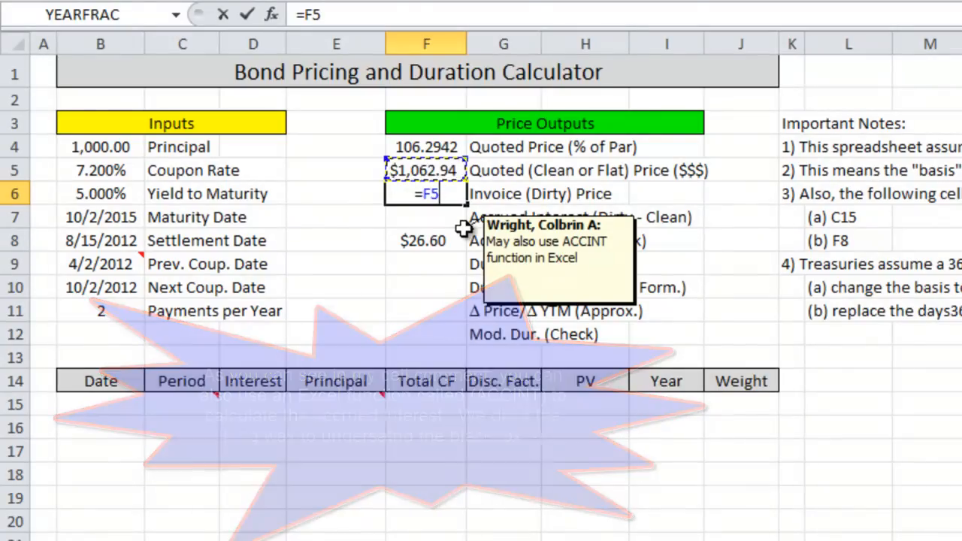
{"action": "type", "text": "+"}
{"action": "left_click", "coordinate": [456, 242]}
{"action": "key", "text": "Return"}
{"action": "key", "text": "Up"}
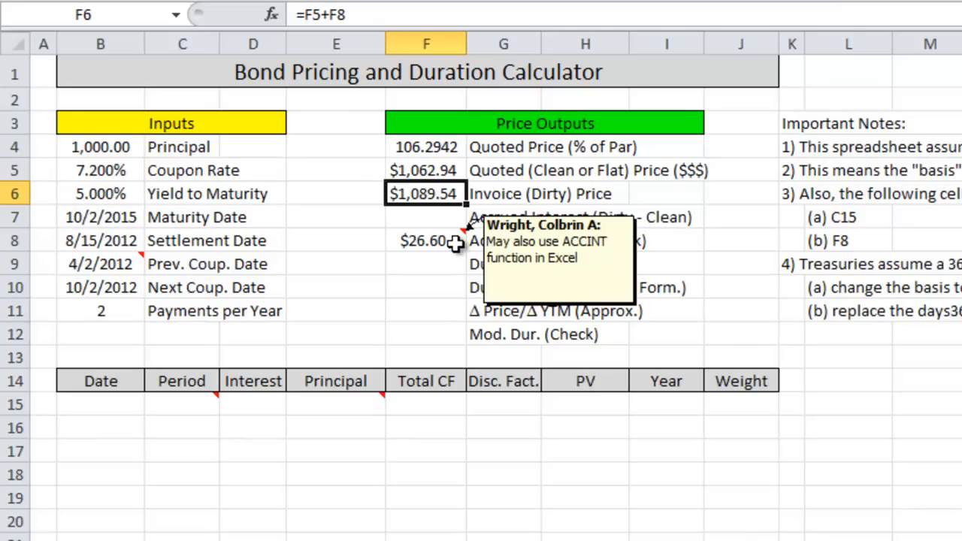
{"action": "key", "text": "Delete"}
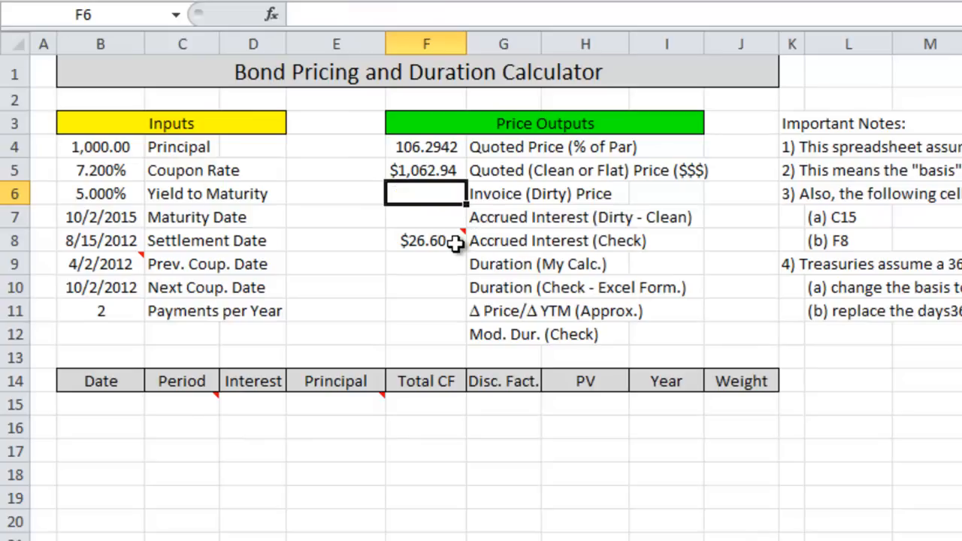
{"action": "mouse_move", "coordinate": [456, 242]}
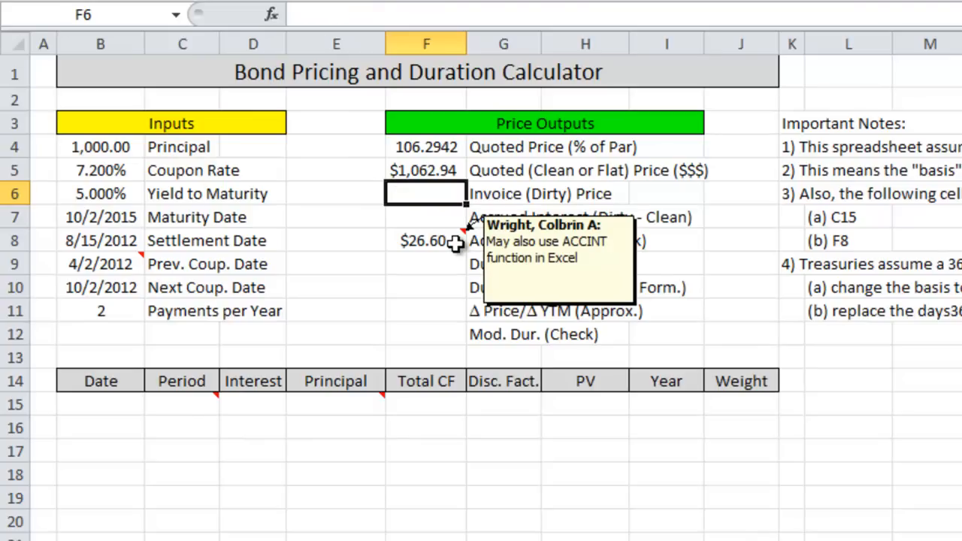
- Examine the cash flow table's columns in row 15, from Weight back to Date
{"action": "key", "text": "ctrl+Down"}
{"action": "key", "text": "ctrl+Down"}
{"action": "key", "text": "Down"}
{"action": "key", "text": "Right"}
{"action": "key", "text": "Right"}
{"action": "key", "text": "Right"}
{"action": "key", "text": "Right"}
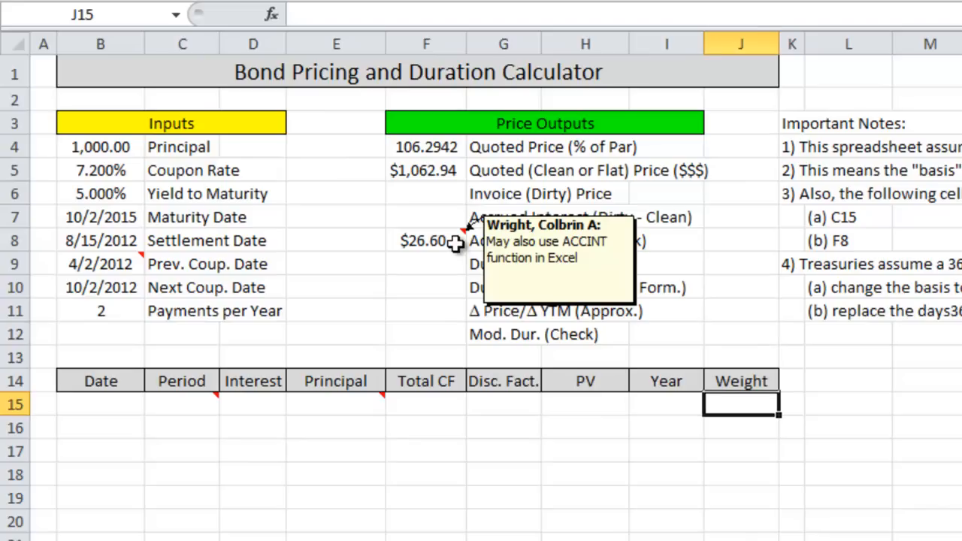
{"action": "key", "text": "Left"}
{"action": "key", "text": "Left"}
{"action": "key", "text": "Left"}
{"action": "key", "text": "Left"}
{"action": "key", "text": "Left"}
{"action": "key", "text": "Left"}
{"action": "key", "text": "Left"}
{"action": "key", "text": "Left"}
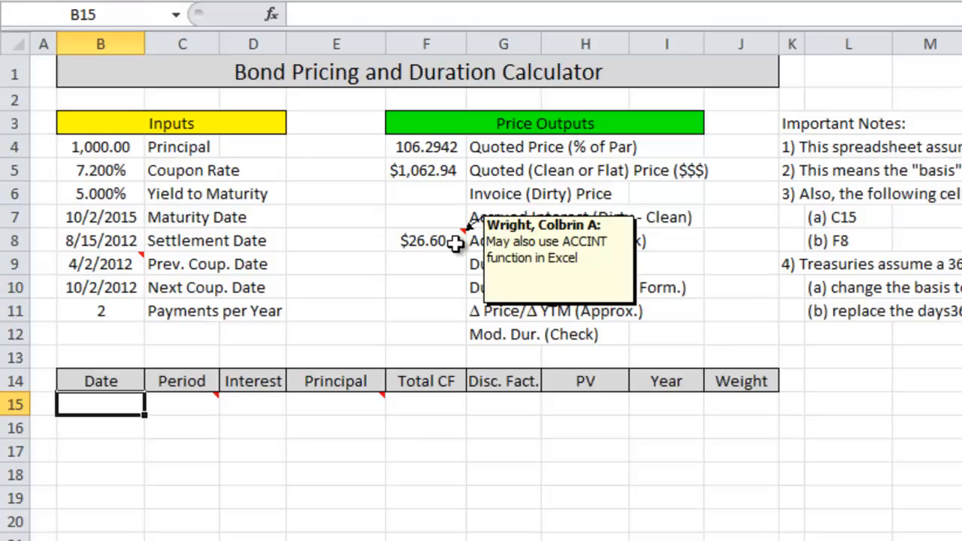
- Examine the empty rows under the Date heading that hold the coupon dates, and check the maturity date in B7
{"action": "key", "text": "Down"}
{"action": "key", "text": "Down"}
{"action": "key", "text": "Down"}
{"action": "key", "text": "Down"}
{"action": "key", "text": "Down"}
{"action": "key", "text": "Down"}
{"action": "key", "text": "Down"}
{"action": "key", "text": "Down"}
{"action": "key", "text": "Down"}
{"action": "key", "text": "Down"}
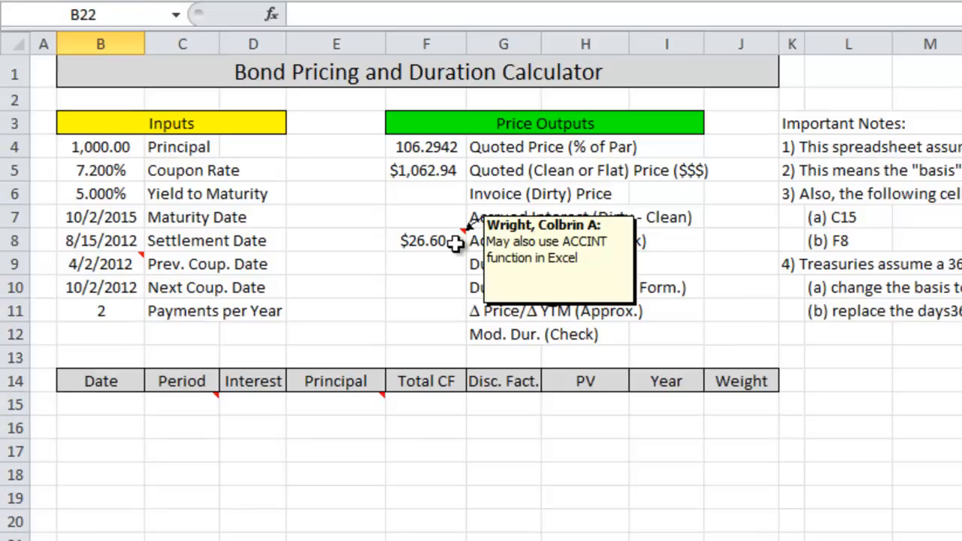
{"action": "key", "text": "Down"}
{"action": "key", "text": "Up"}
{"action": "key", "text": "Up"}
{"action": "key", "text": "Up"}
{"action": "key", "text": "Up"}
{"action": "key", "text": "Up"}
{"action": "key", "text": "Up"}
{"action": "key", "text": "Up"}
{"action": "key", "text": "Up"}
{"action": "key", "text": "Up"}
{"action": "key", "text": "Up"}
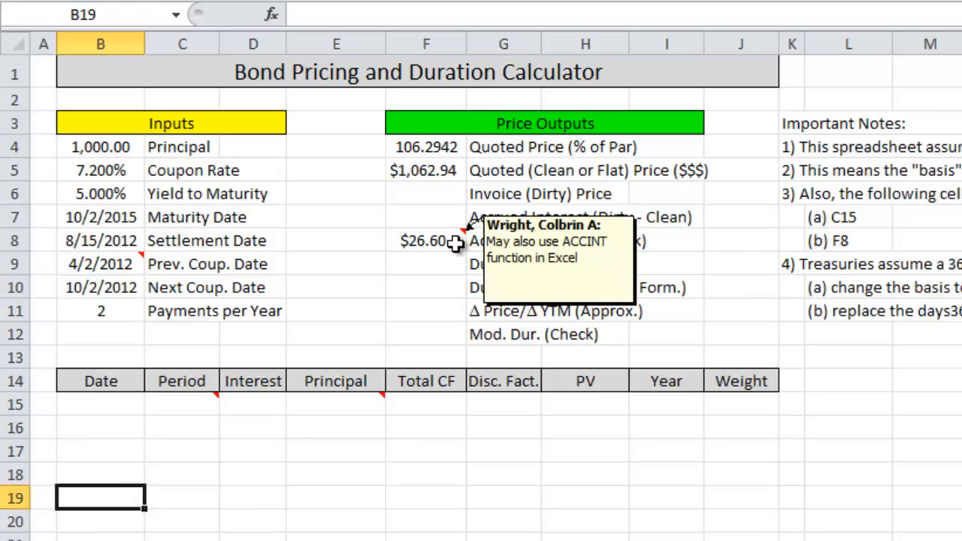
{"action": "key", "text": "Down"}
{"action": "key", "text": "Down"}
{"action": "key", "text": "Down"}
{"action": "key", "text": "Down"}
{"action": "key", "text": "Down"}
{"action": "key", "text": "Down"}
{"action": "key", "text": "Down"}
{"action": "key", "text": "Down"}
{"action": "key", "text": "Down"}
{"action": "key", "text": "Down"}
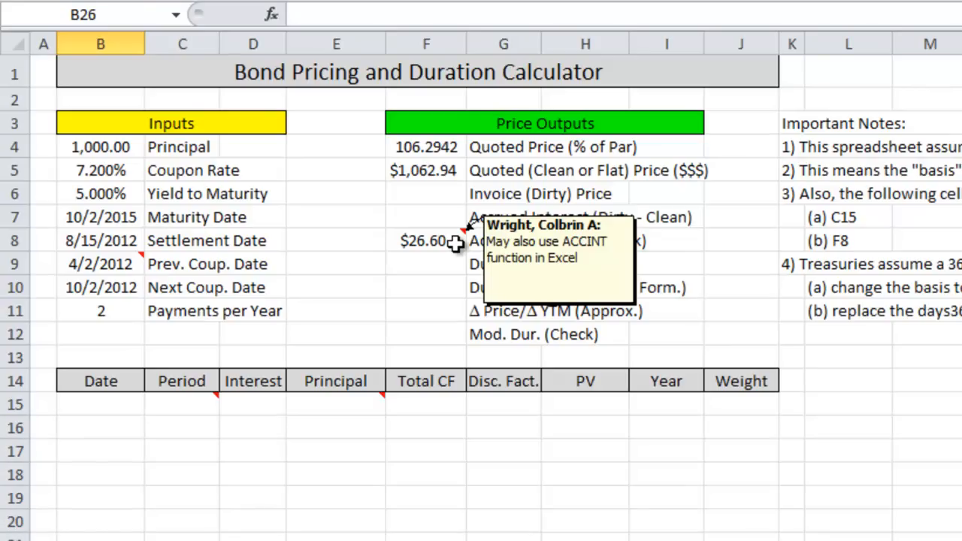
{"action": "left_click", "coordinate": [107, 217]}
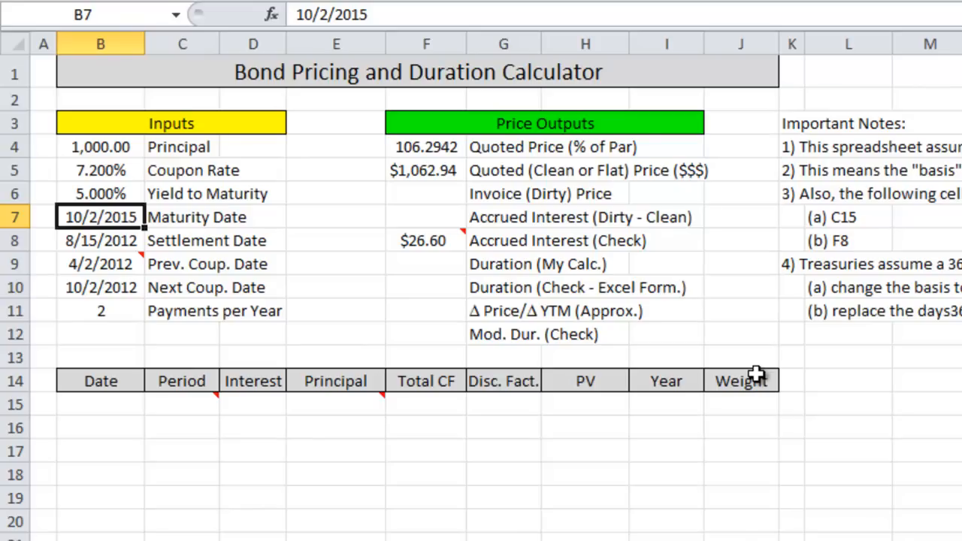
- Review the first cash flow row across all table columns, from Date in B15 to Weight in J15 and back
{"action": "key", "text": "Down"}
{"action": "key", "text": "Down"}
{"action": "key", "text": "Down"}
{"action": "key", "text": "Down"}
{"action": "key", "text": "Down"}
{"action": "key", "text": "Down"}
{"action": "key", "text": "Down"}
{"action": "key", "text": "Down"}
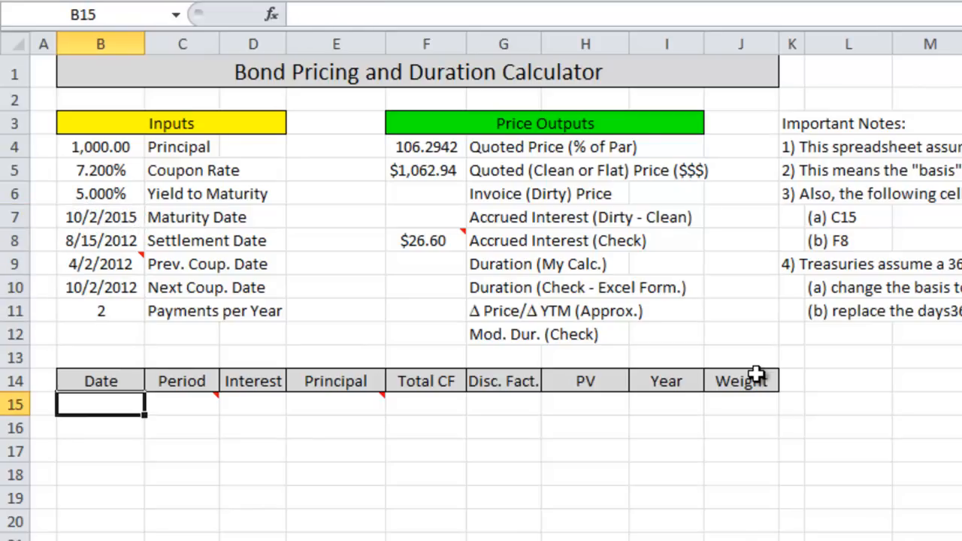
{"action": "key", "text": "Right"}
{"action": "key", "text": "Right"}
{"action": "key", "text": "Right"}
{"action": "key", "text": "Right"}
{"action": "key", "text": "Right"}
{"action": "key", "text": "Right"}
{"action": "key", "text": "Right"}
{"action": "key", "text": "Right"}
{"action": "key", "text": "Left"}
{"action": "key", "text": "Left"}
{"action": "key", "text": "Left"}
{"action": "key", "text": "Left"}
{"action": "key", "text": "Left"}
{"action": "key", "text": "Left"}
{"action": "key", "text": "Left"}
{"action": "key", "text": "Left"}
- Link the first cash flow date in B15 to the next coupon date with =B10
{"action": "type", "text": "="}
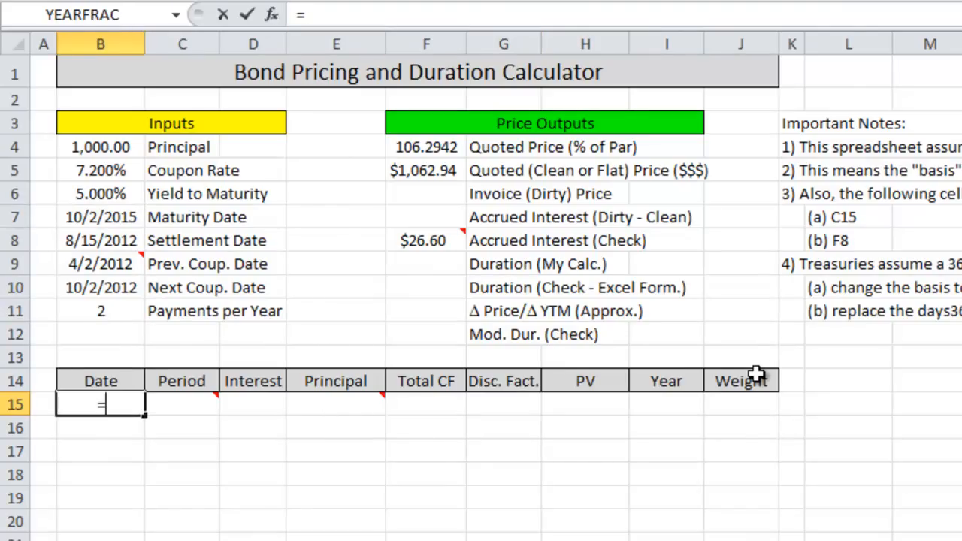
{"action": "left_click", "coordinate": [120, 289]}
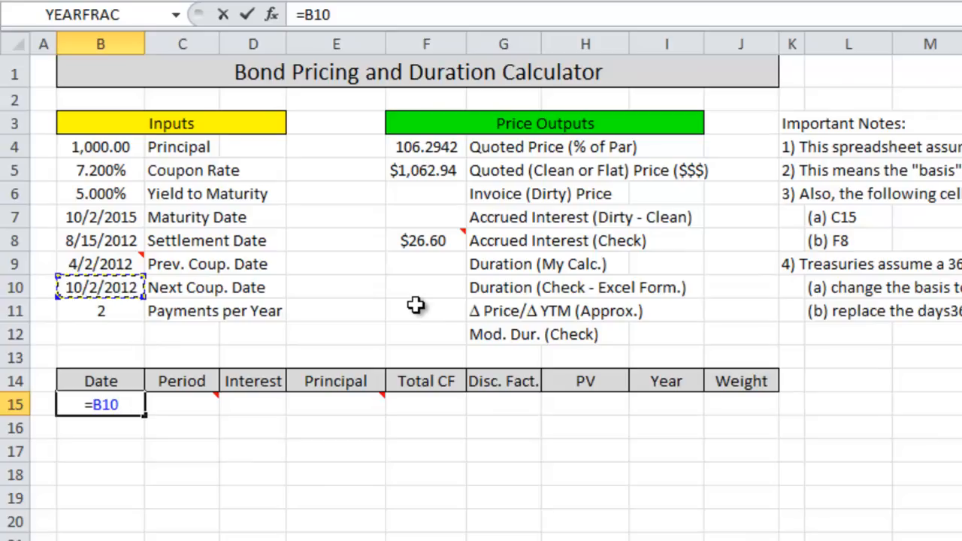
{"action": "key", "text": "Return"}
{"action": "key", "text": "Up"}
- Count the days from settlement to the next coupon in the Period cell C15 with =DAYS360(B8,B10)
{"action": "key", "text": "Right"}
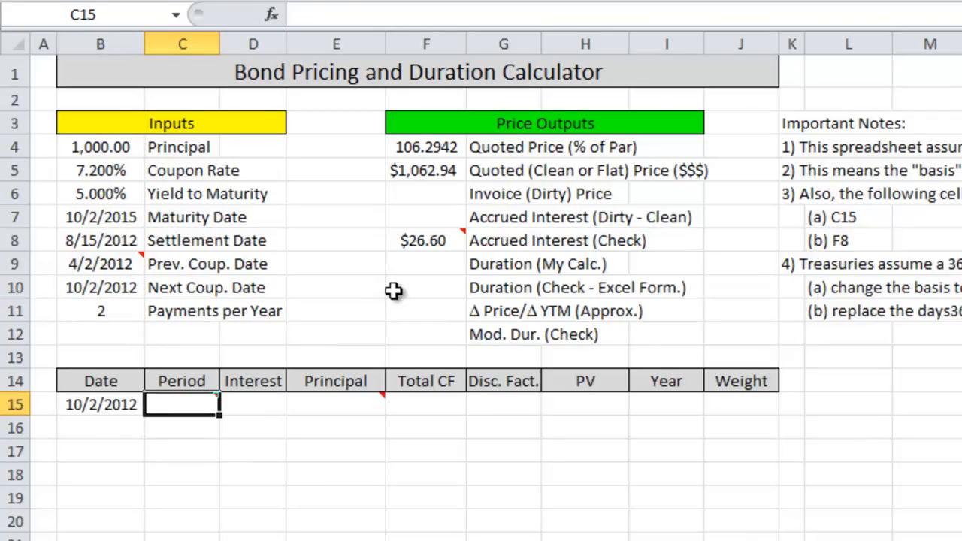
{"action": "left_click", "coordinate": [81, 244]}
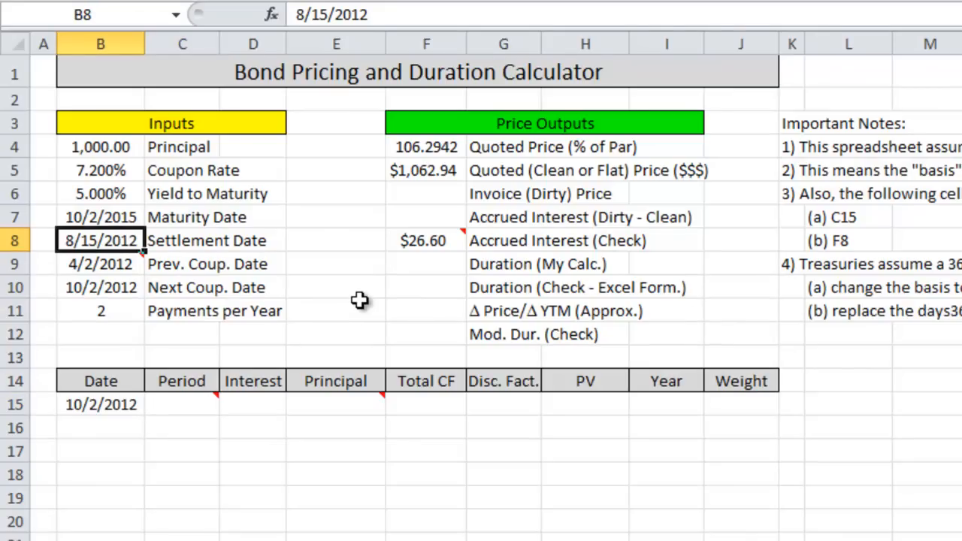
{"action": "left_click", "coordinate": [107, 292]}
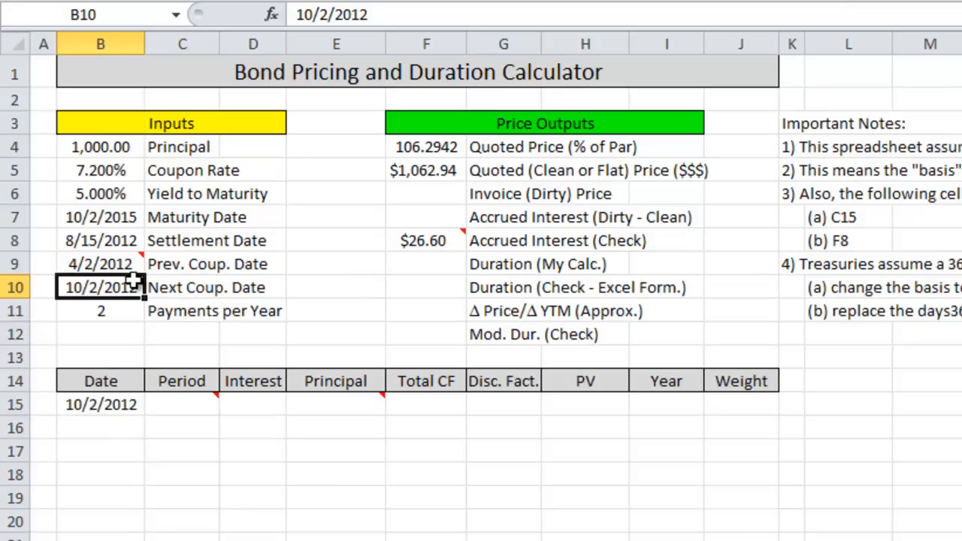
{"action": "left_click", "coordinate": [111, 243]}
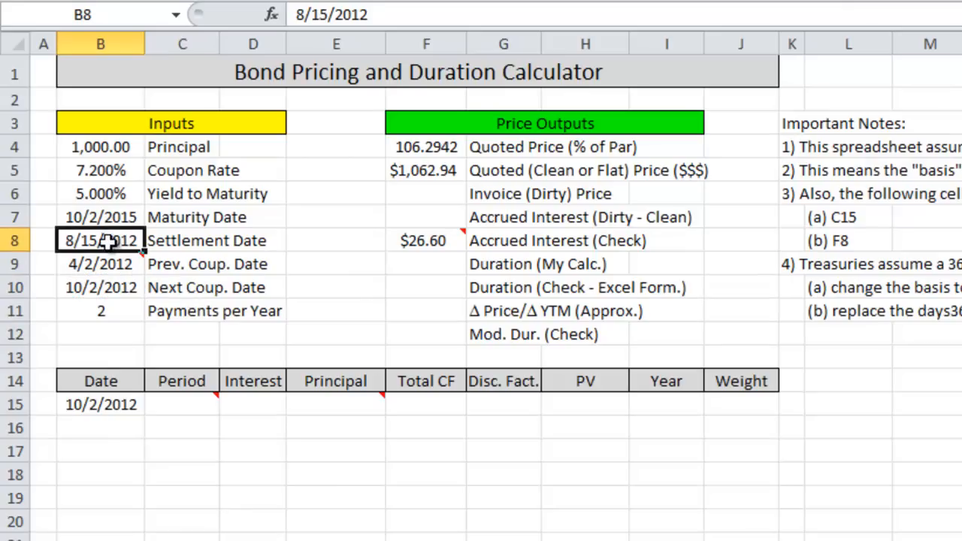
{"action": "left_click", "coordinate": [184, 404]}
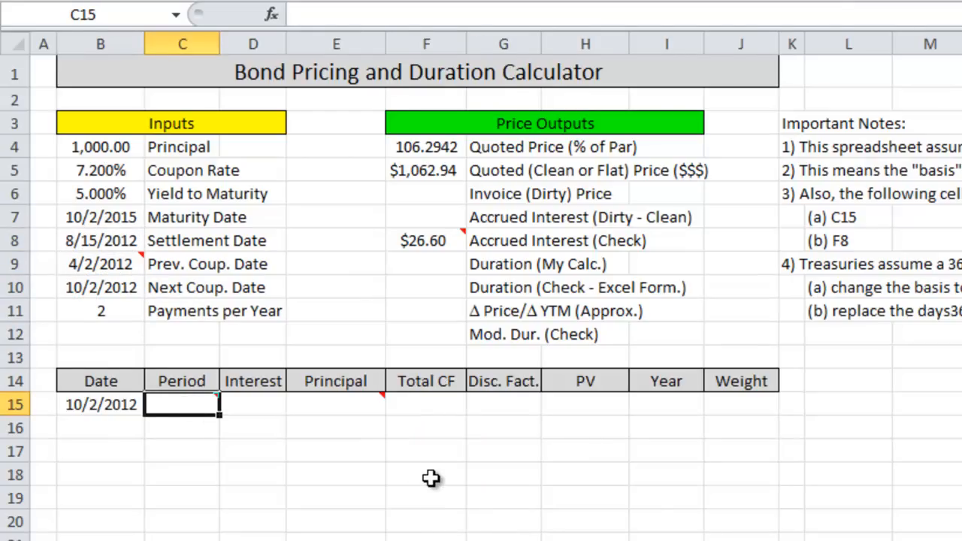
{"action": "type", "text": "="}
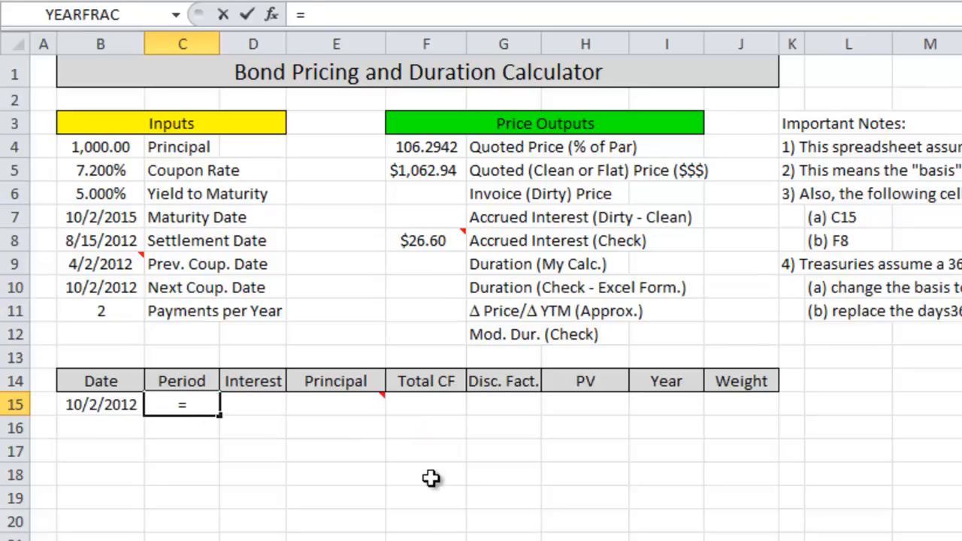
{"action": "type", "text": "days360("}
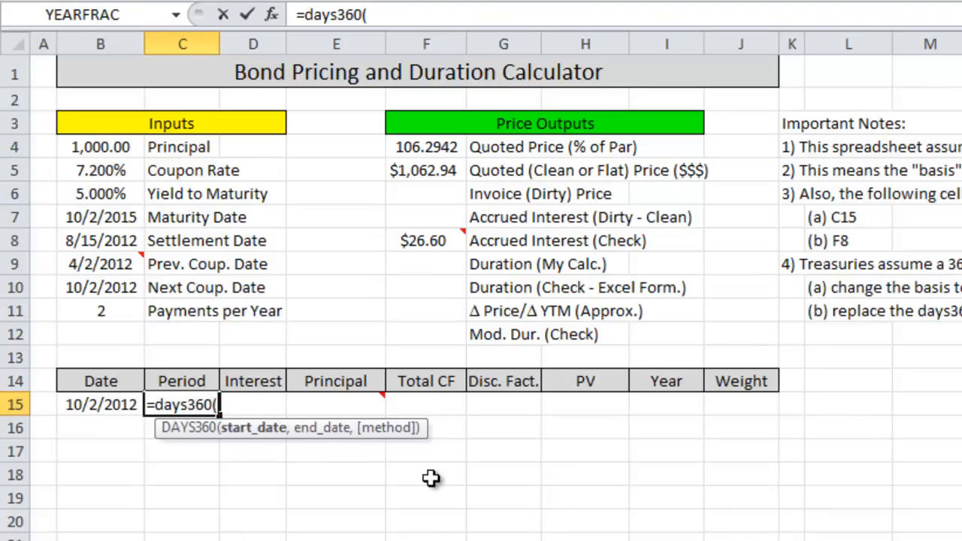
{"action": "left_click", "coordinate": [102, 241]}
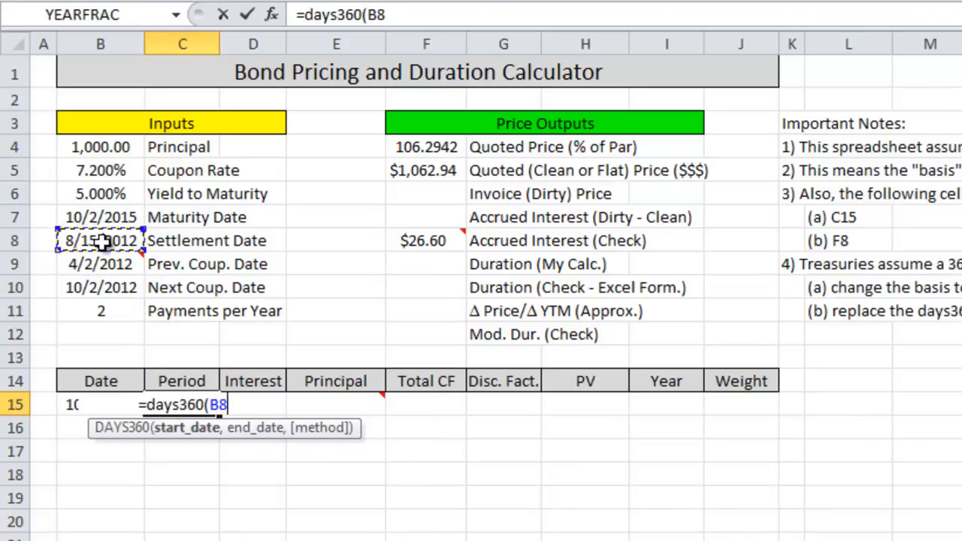
{"action": "type", "text": ",m"}
{"action": "key", "text": "BackSpace"}
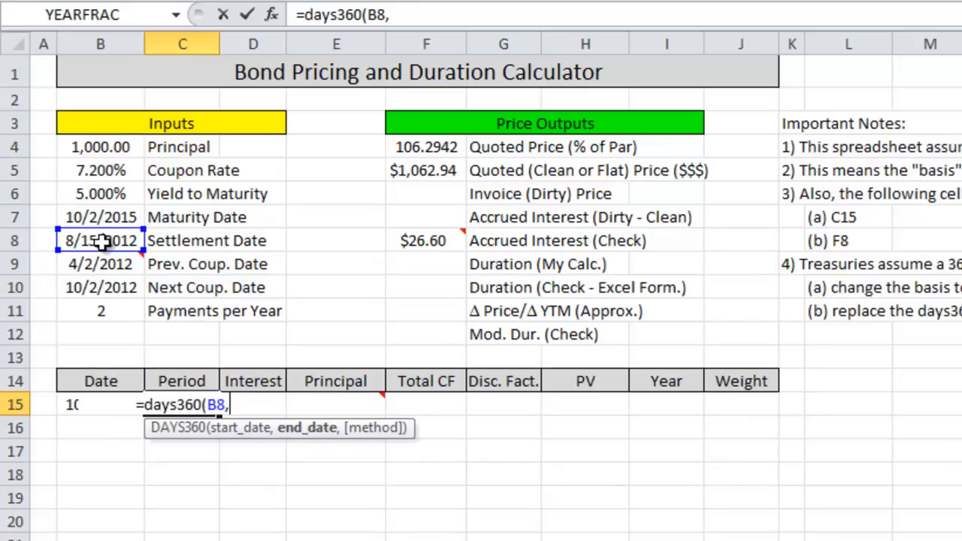
{"action": "left_click", "coordinate": [92, 287]}
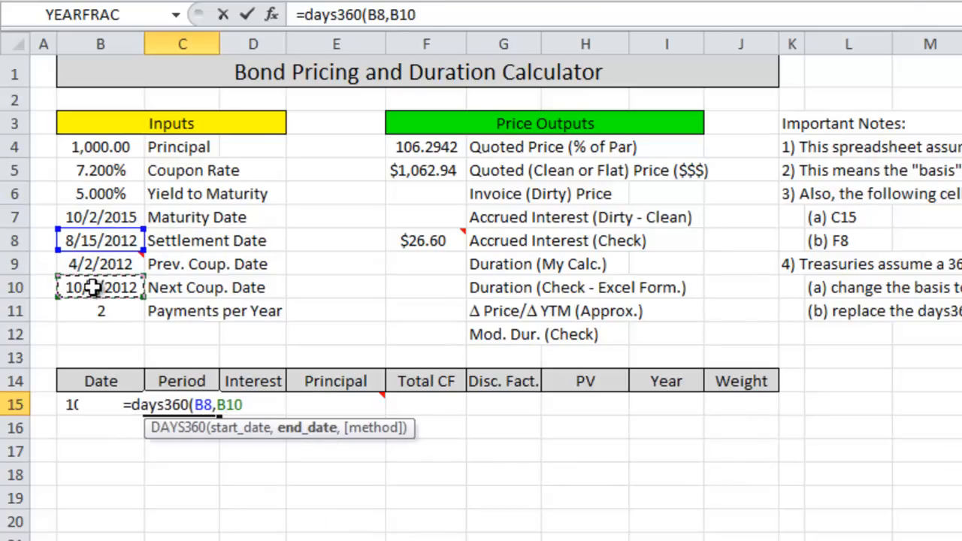
{"action": "type", "text": ")"}
{"action": "key", "text": "ctrl+Return"}
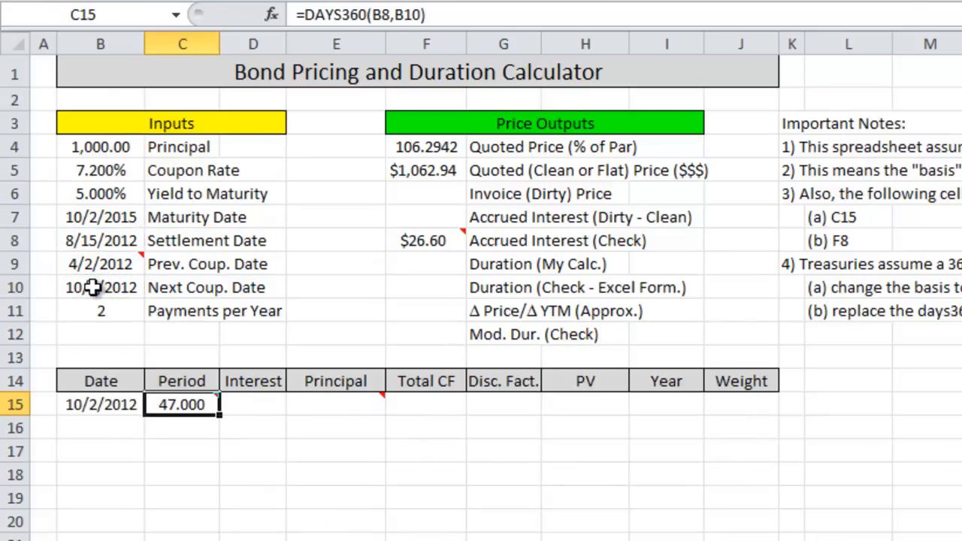
- Extend the C15 formula to divide by the days in the coupon period, giving =DAYS360(B8,B10)/DAYS360(B9,B10)
{"action": "left_click", "coordinate": [546, 15]}
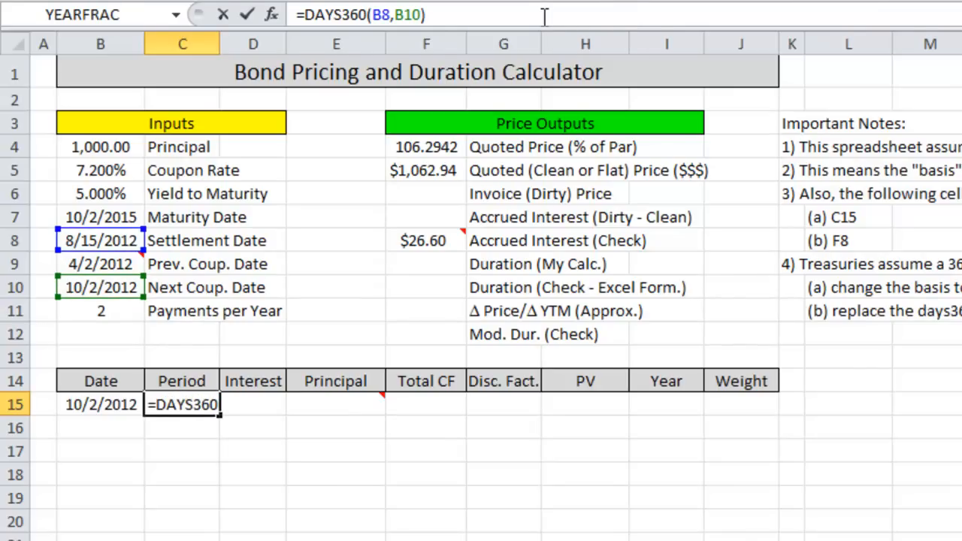
{"action": "type", "text": "/dayse"}
{"action": "key", "text": "BackSpace"}
{"action": "type", "text": "360("}
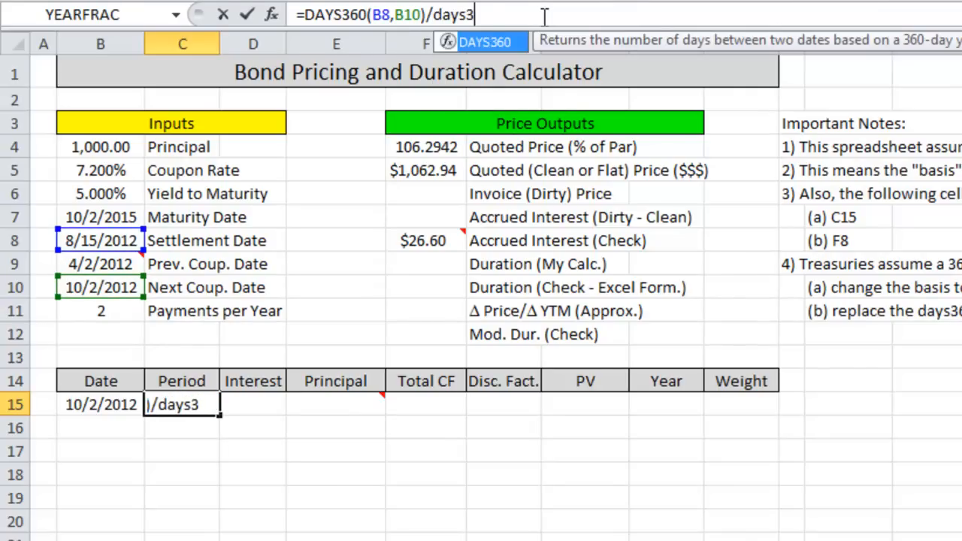
{"action": "left_click", "coordinate": [87, 263]}
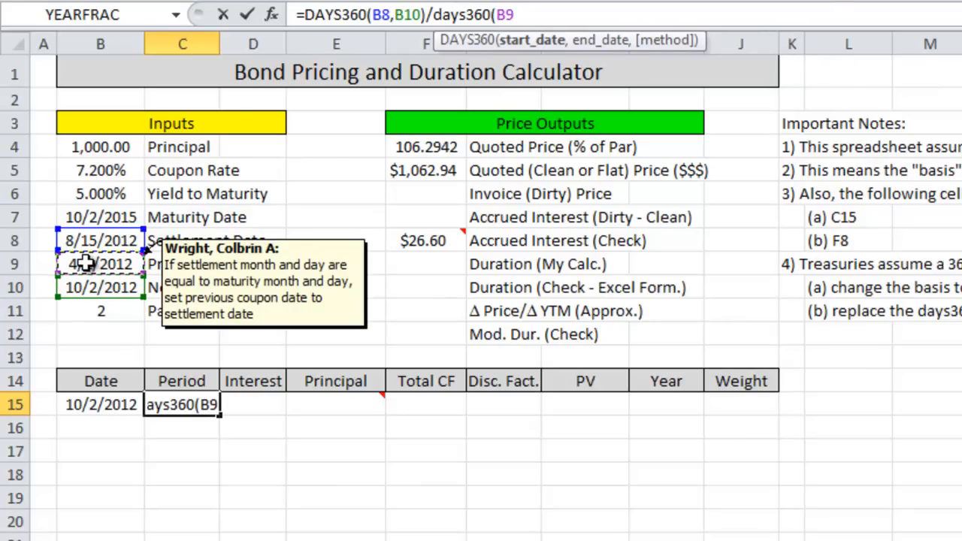
{"action": "type", "text": ","}
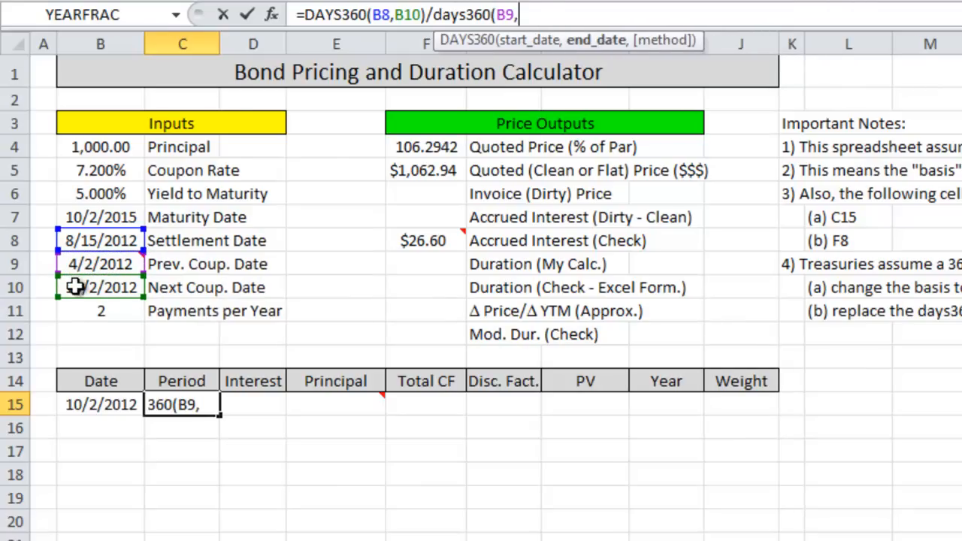
{"action": "left_click", "coordinate": [75, 287]}
{"action": "type", "text": ")"}
{"action": "key", "text": "Return"}
{"action": "key", "text": "Up"}
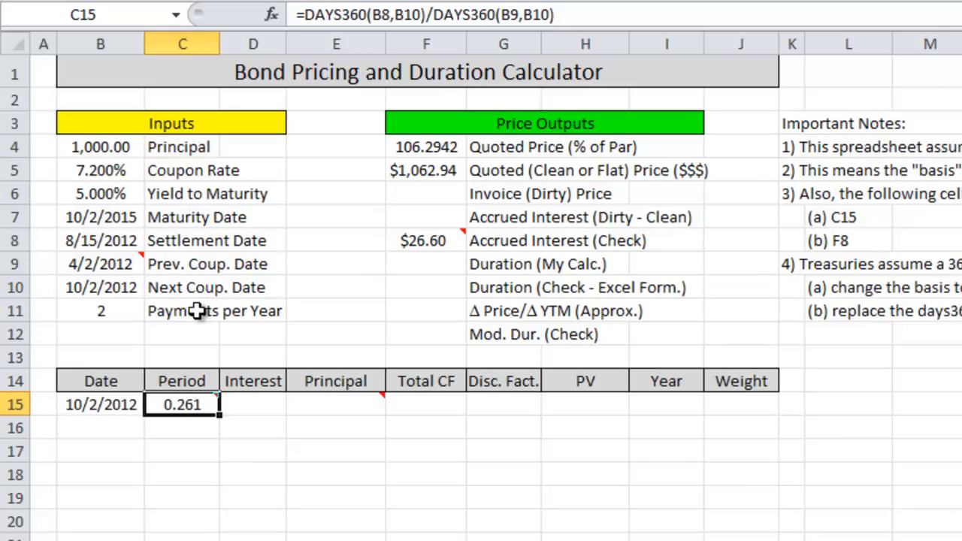
- Calculate the first coupon payment in the Interest cell D15 with =B4*B5/B11
{"action": "key", "text": "Right"}
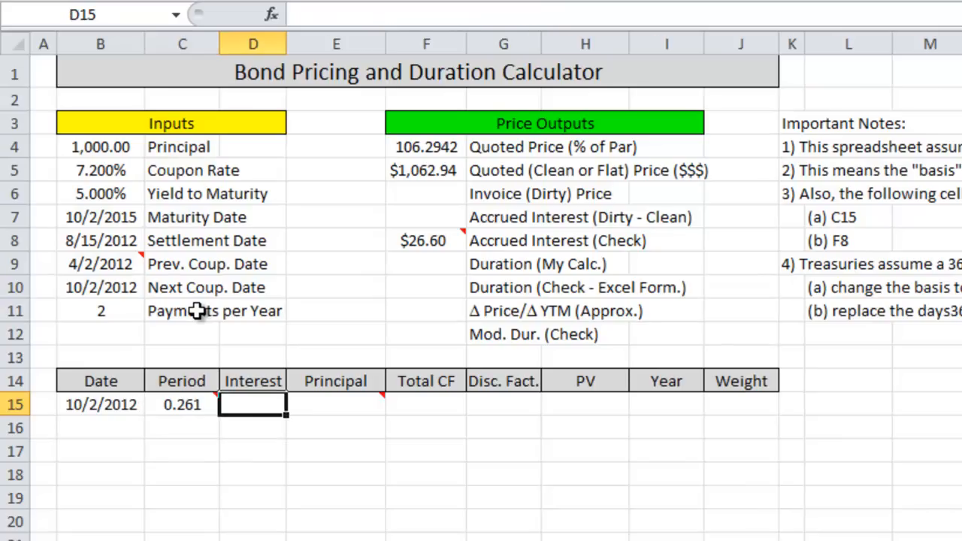
{"action": "type", "text": "="}
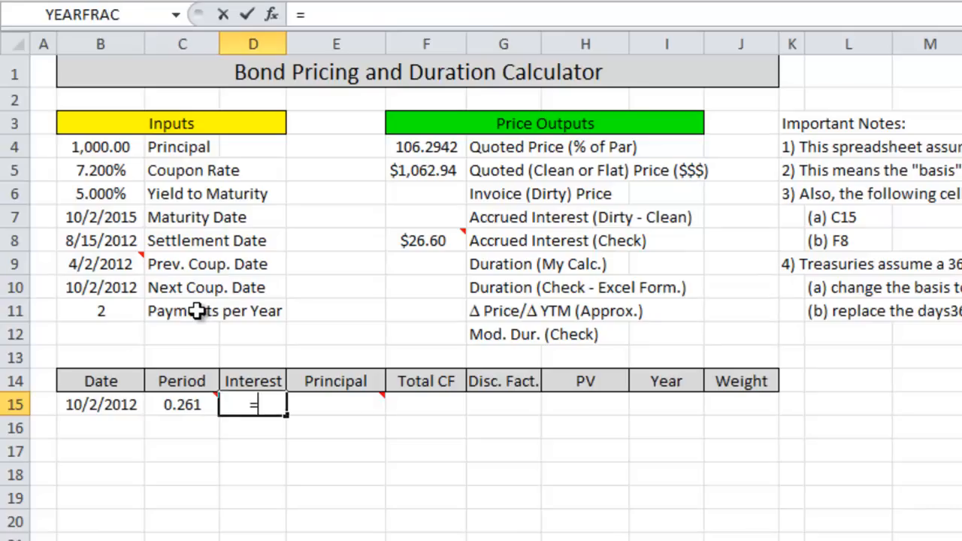
{"action": "left_click", "coordinate": [66, 148]}
{"action": "type", "text": "*"}
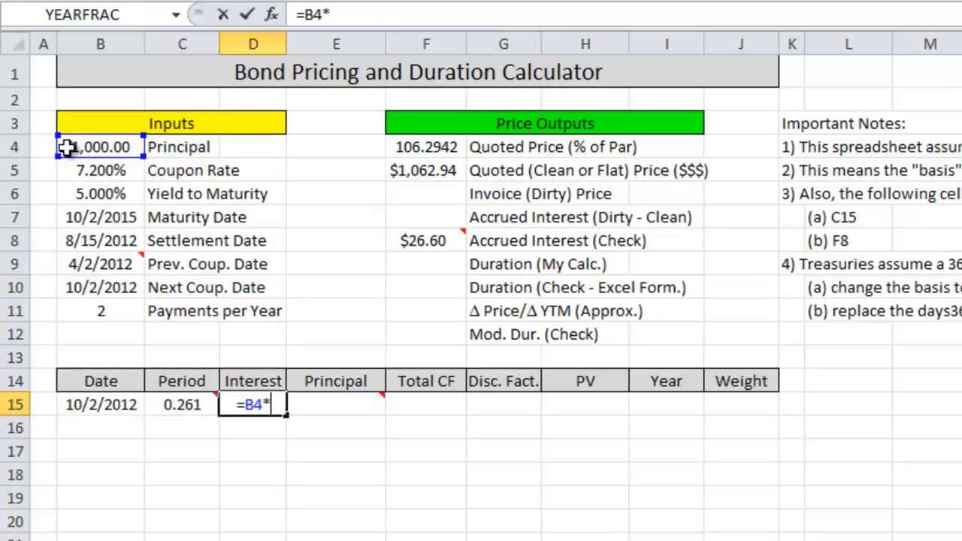
{"action": "left_click", "coordinate": [112, 171]}
{"action": "type", "text": "/"}
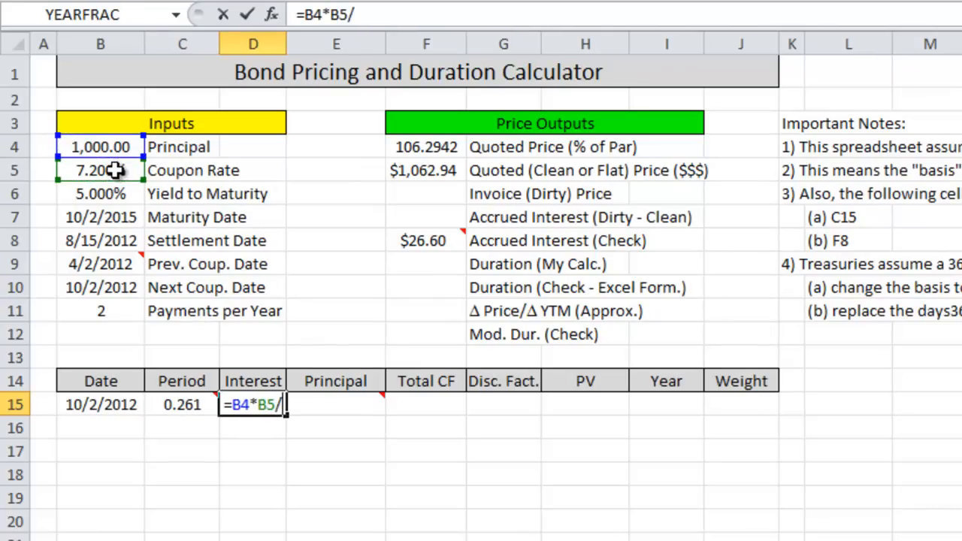
{"action": "left_click", "coordinate": [120, 308]}
{"action": "key", "text": "Return"}
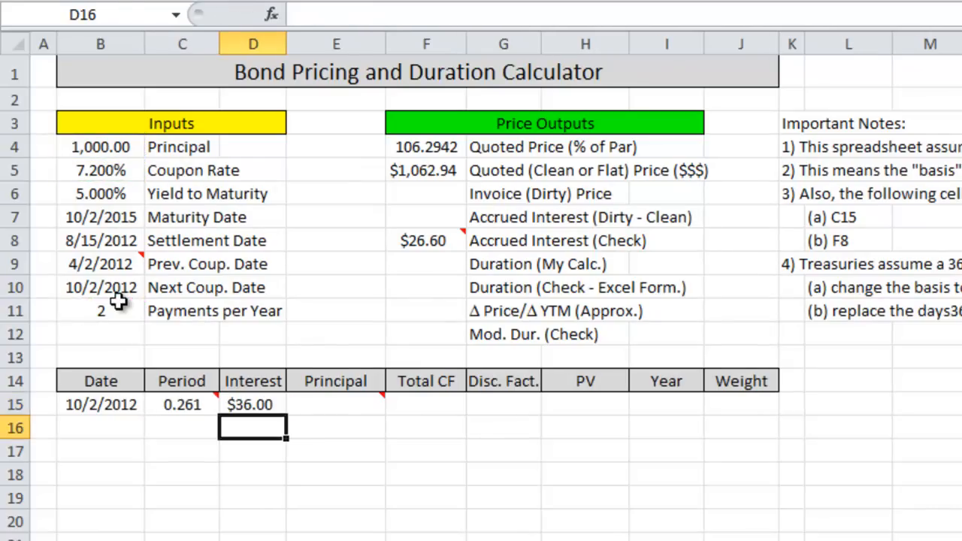
- Enter 0 as the first row's Principal payment in E15
{"action": "key", "text": "Up"}
{"action": "key", "text": "Right"}
{"action": "type", "text": "0"}
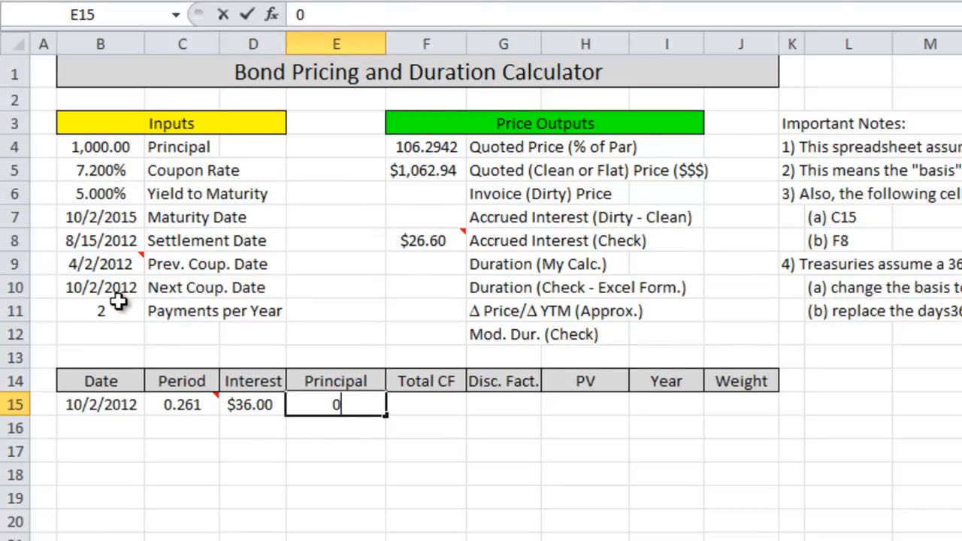
{"action": "key", "text": "Return"}
{"action": "key", "text": "Up"}
- Add the interest and principal of the first row in the Total CF cell F15 with =SUM(D15,E15)
{"action": "key", "text": "Right"}
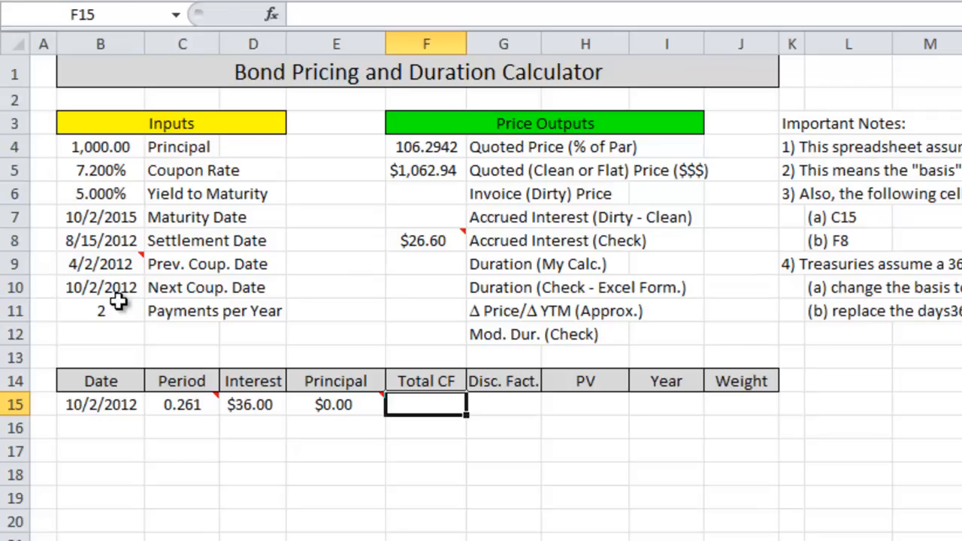
{"action": "type", "text": "=sum("}
{"action": "key", "text": "Left"}
{"action": "key", "text": "Left"}
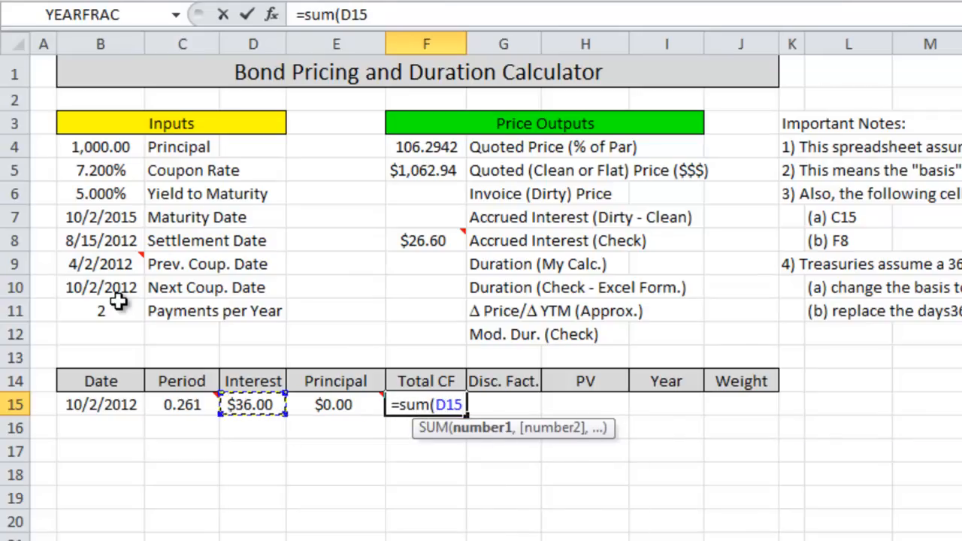
{"action": "type", "text": ","}
{"action": "key", "text": "Left"}
{"action": "key", "text": "Return"}
{"action": "key", "text": "Up"}
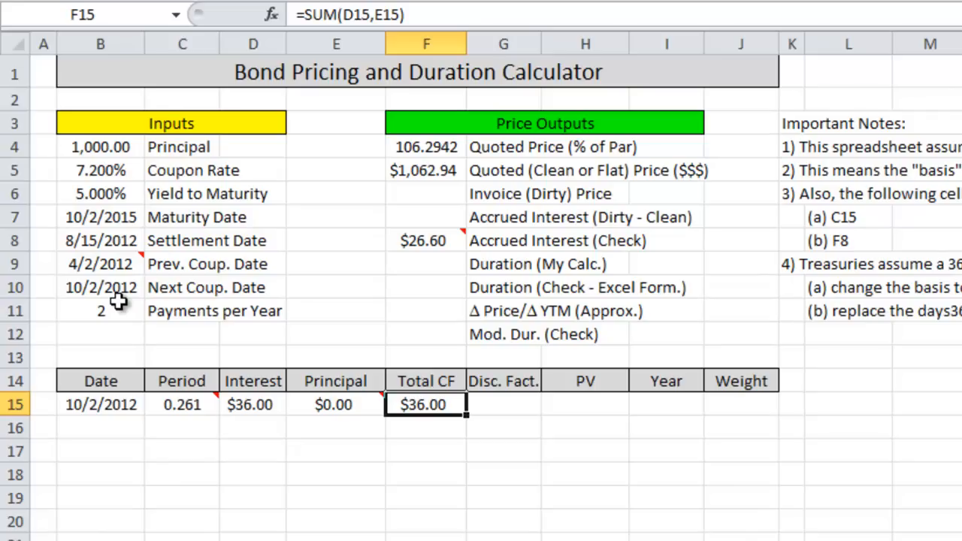
- Calculate the first row's discount factor in G15 from yield, payment frequency and period with =(1+B6/B11)^C15
{"action": "key", "text": "Right"}
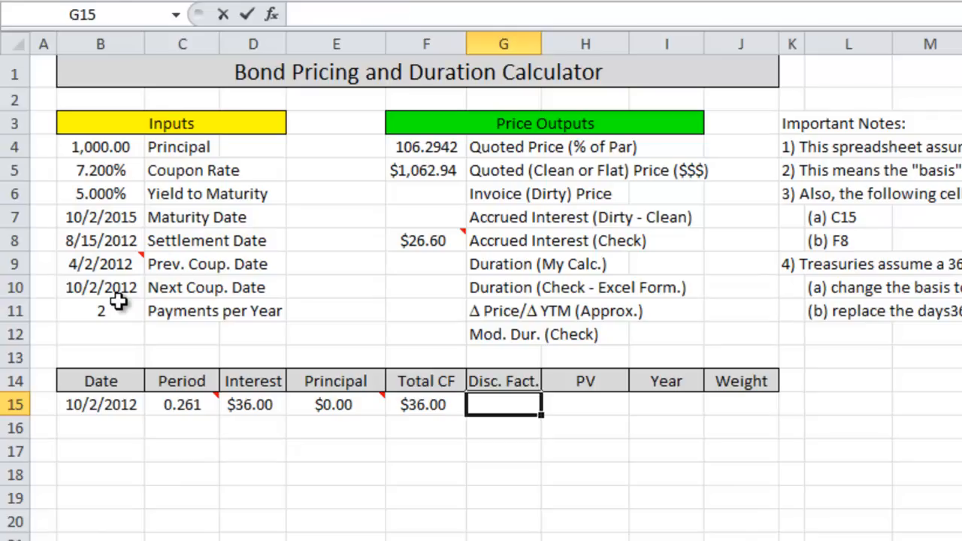
{"action": "type", "text": "=(1+"}
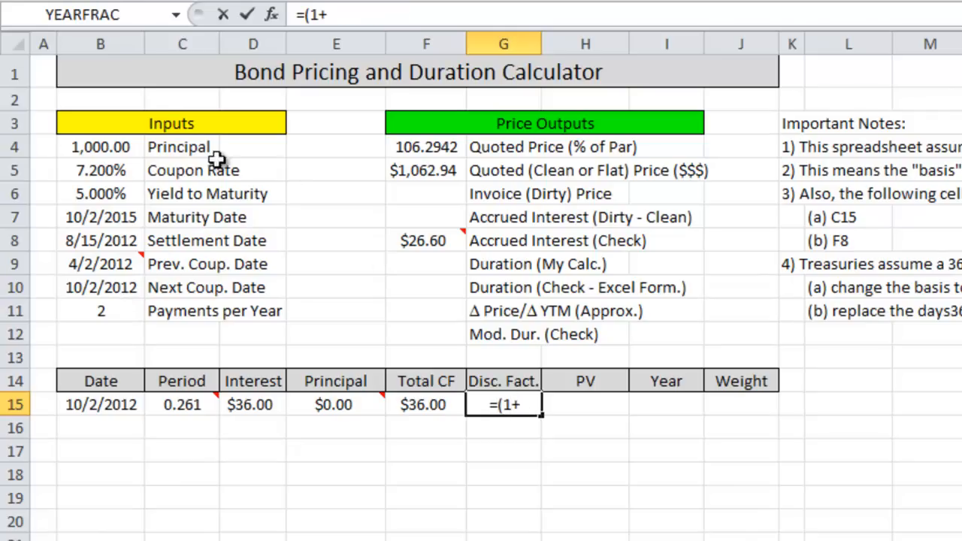
{"action": "left_click", "coordinate": [100, 194]}
{"action": "type", "text": "/"}
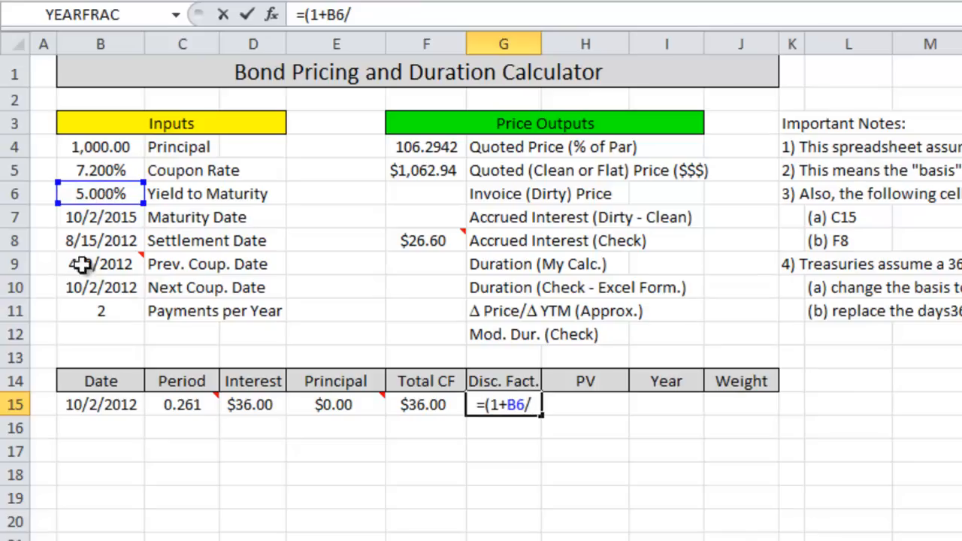
{"action": "left_click", "coordinate": [81, 309]}
{"action": "type", "text": ")^"}
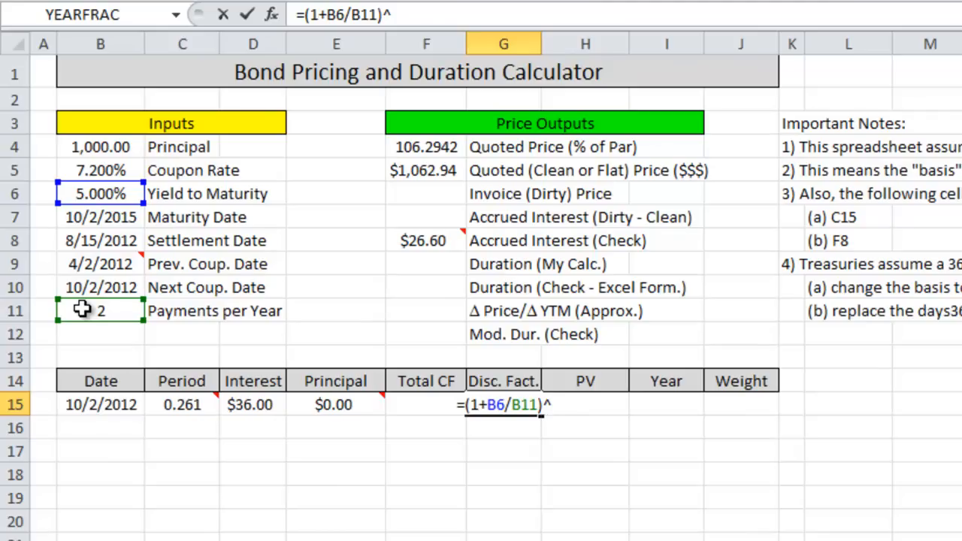
{"action": "left_click", "coordinate": [182, 404]}
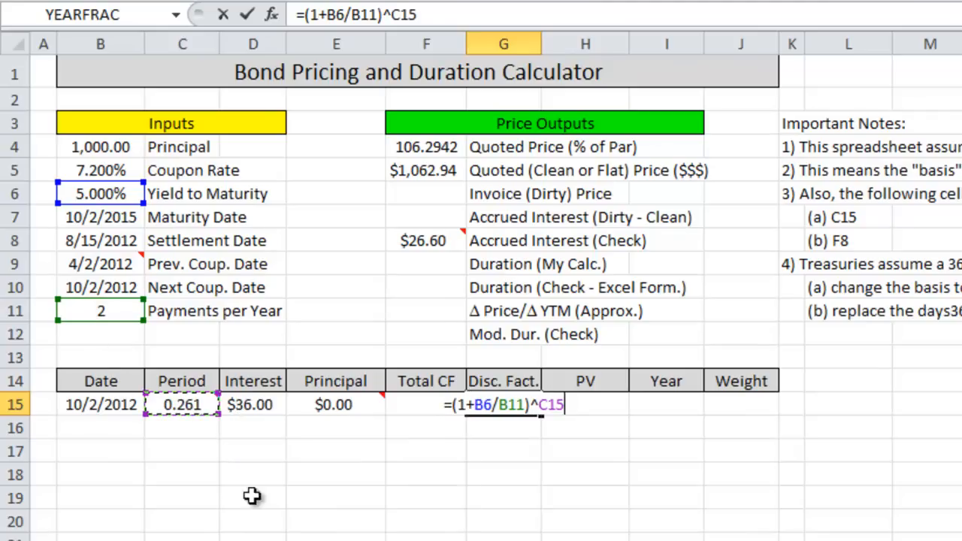
{"action": "key", "text": "Return"}
{"action": "key", "text": "Up"}
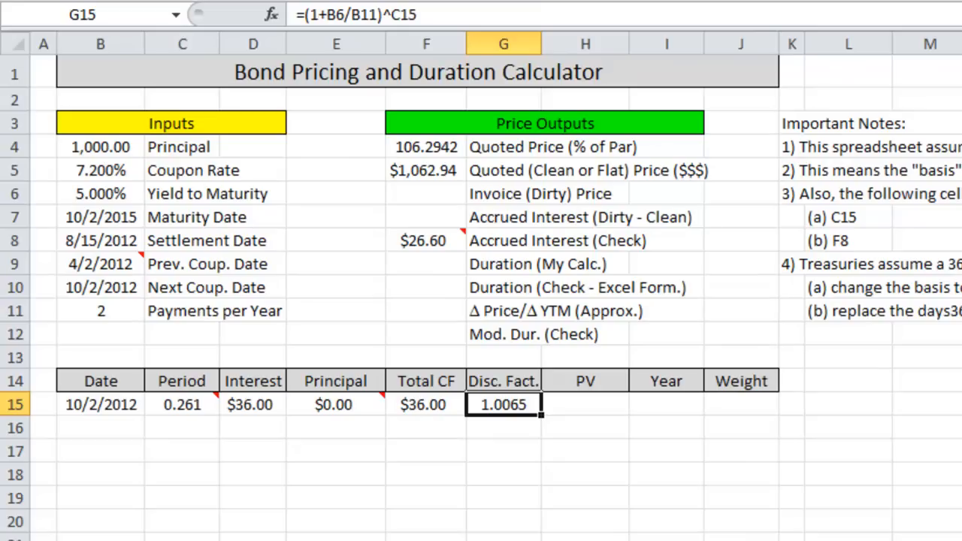
- Calculate the first cash flow's present value in H15 with =F15/G15
{"action": "key", "text": "Right"}
{"action": "type", "text": "="}
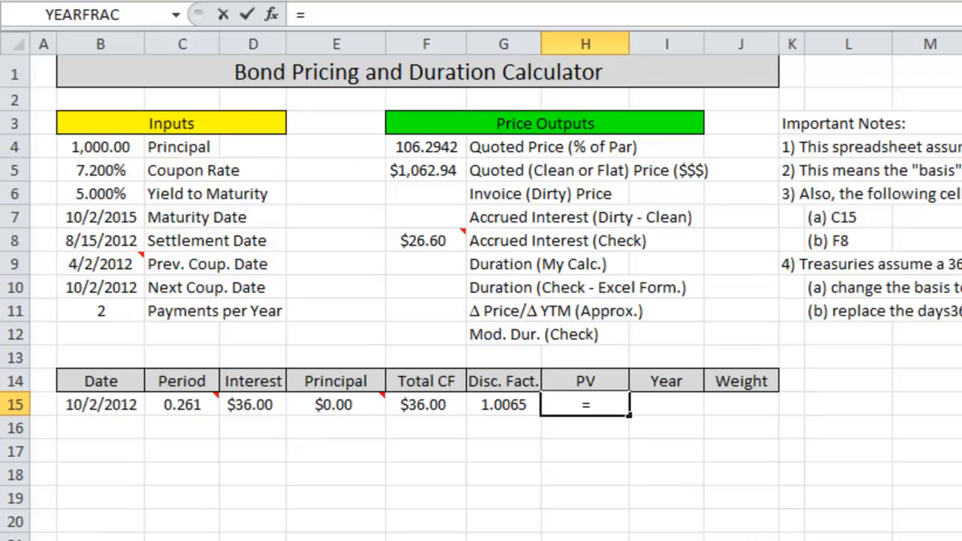
{"action": "key", "text": "Left"}
{"action": "key", "text": "Left"}
{"action": "type", "text": "/"}
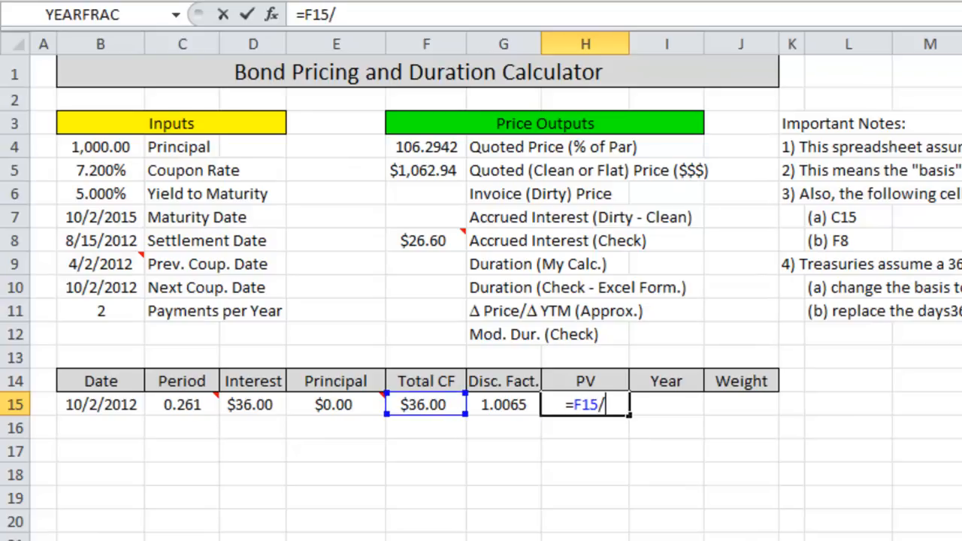
{"action": "key", "text": "Left"}
{"action": "key", "text": "Return"}
- Examine the Year and Weight column headings in I14:J14 and return along row 15 to the Date cell B15
{"action": "key", "text": "Up"}
{"action": "key", "text": "Up"}
{"action": "key", "text": "Right"}
{"action": "key", "text": "shift+Right"}
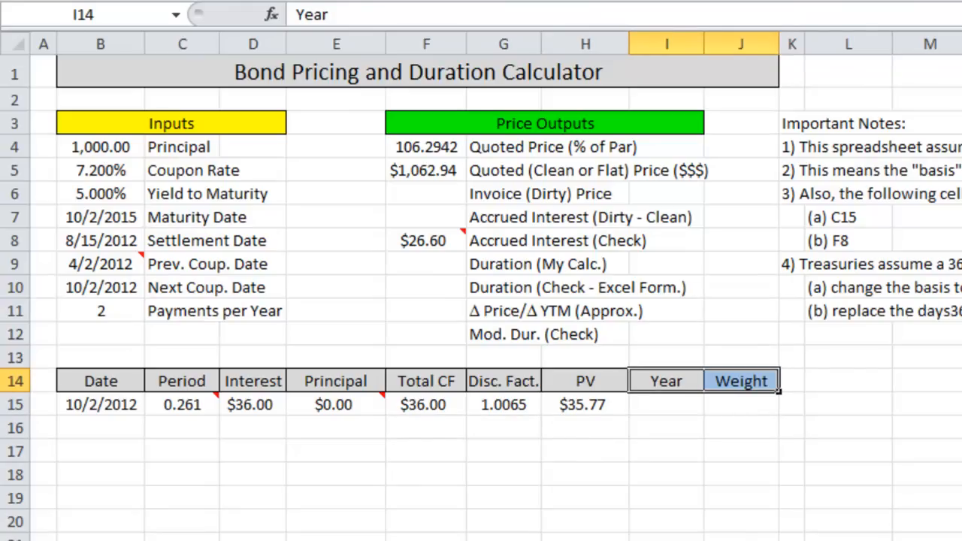
{"action": "key", "text": "Down"}
{"action": "key", "text": "Left"}
{"action": "key", "text": "Left"}
{"action": "key", "text": "Left"}
{"action": "key", "text": "Left"}
{"action": "key", "text": "Left"}
{"action": "key", "text": "Left"}
{"action": "key", "text": "Left"}
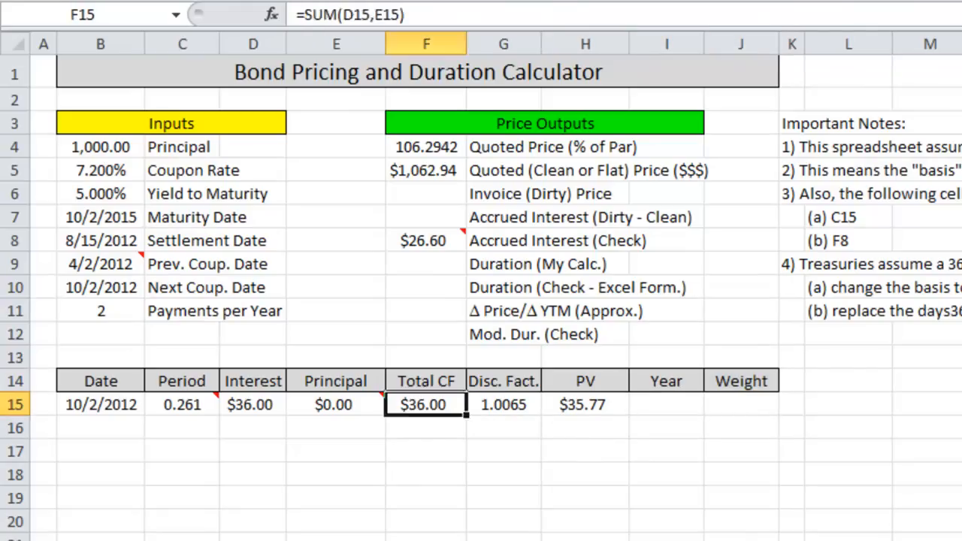
- Calculate the second cash flow date in B16 with =EDATE(B15,12/B11)
{"action": "key", "text": "Down"}
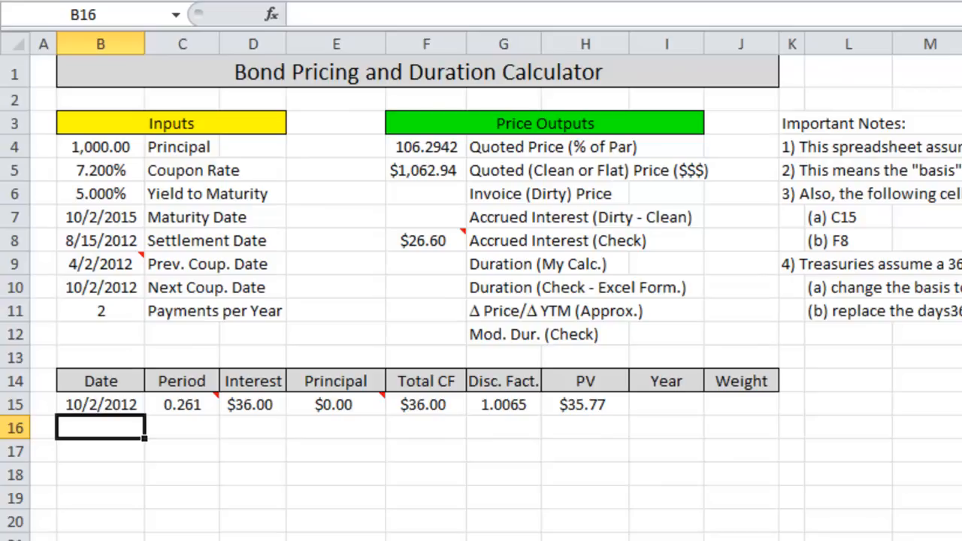
{"action": "type", "text": "=edate("}
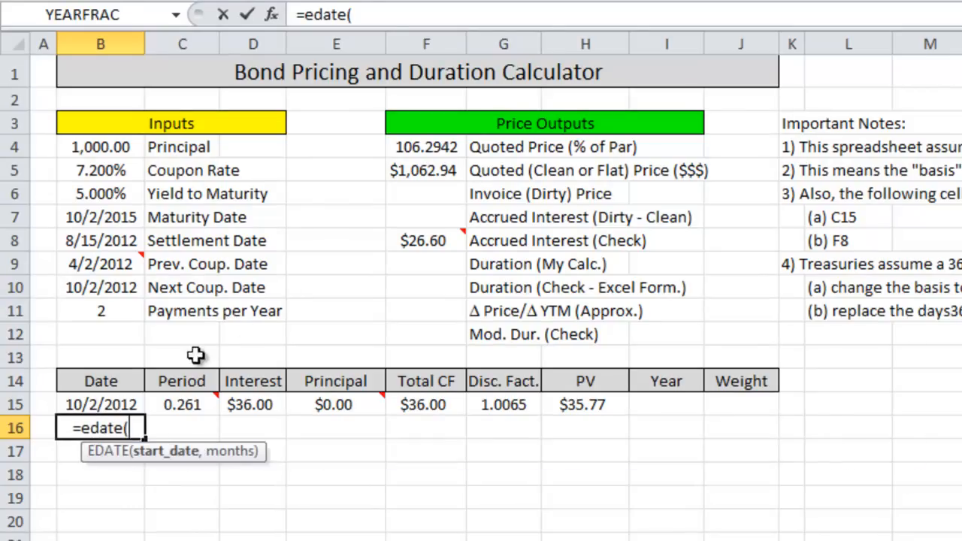
{"action": "left_click", "coordinate": [128, 404]}
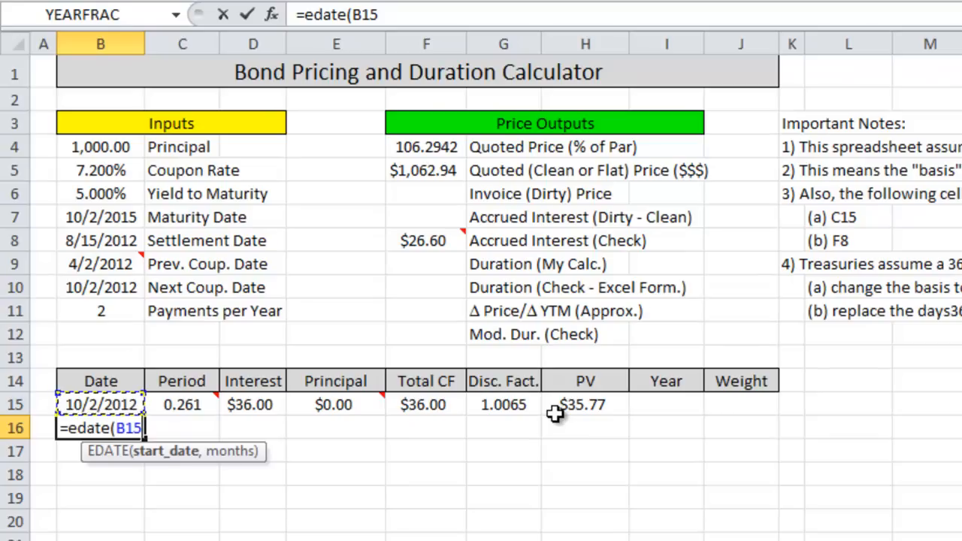
{"action": "type", "text": ",12/"}
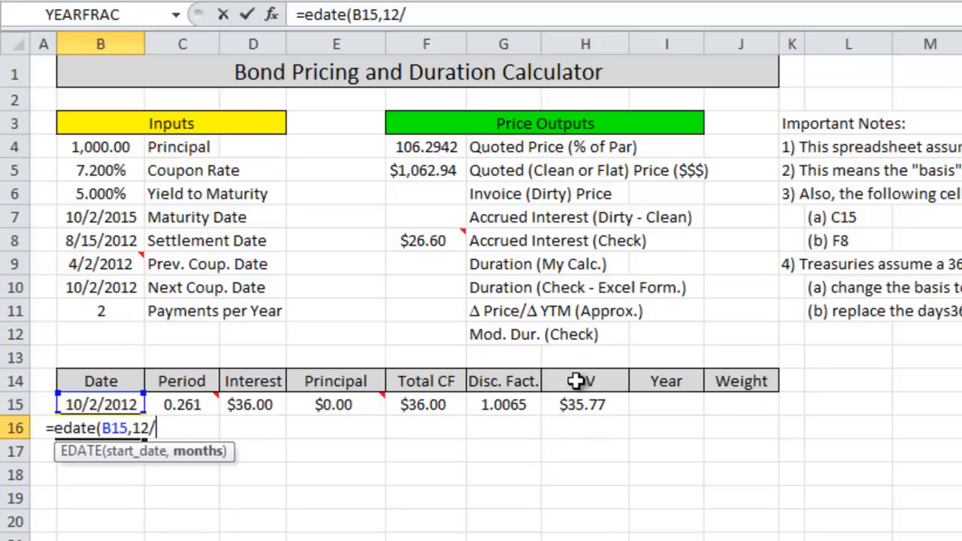
{"action": "left_click", "coordinate": [113, 308]}
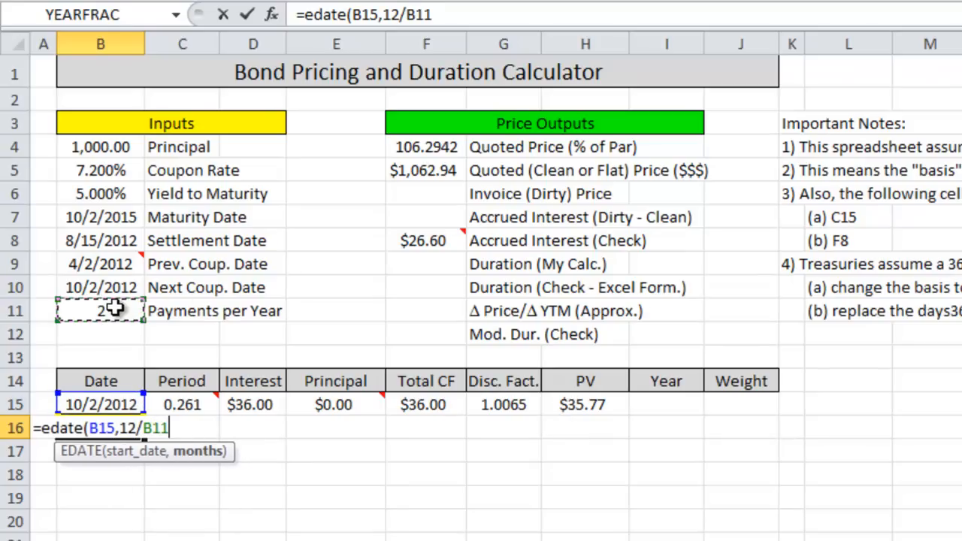
{"action": "key", "text": "Return"}
{"action": "key", "text": "Up"}
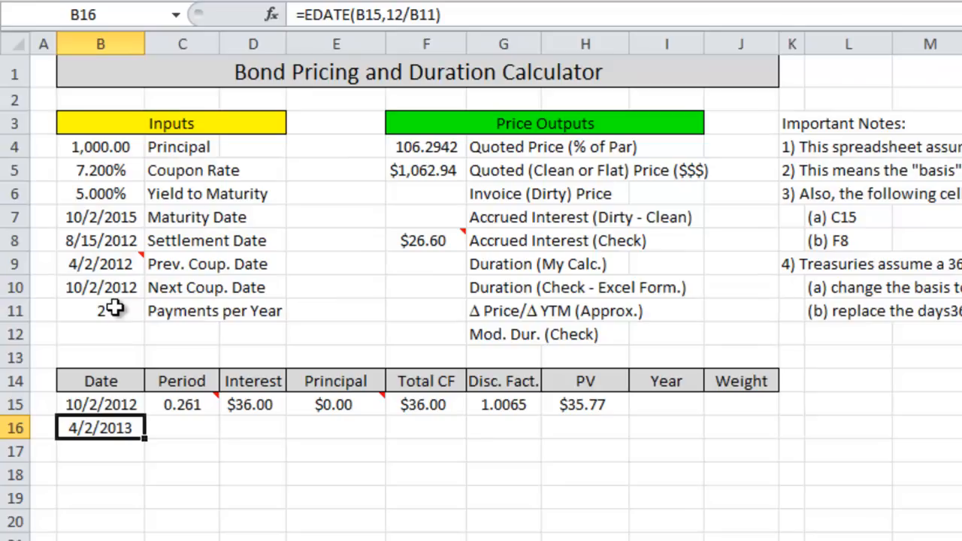
- Wrap the B16 formula in an IF with the test EDATE(B15,12/B11)<=B7, keeping the existing EDATE as the value if true
{"action": "left_click", "coordinate": [305, 15]}
{"action": "type", "text": "if("}
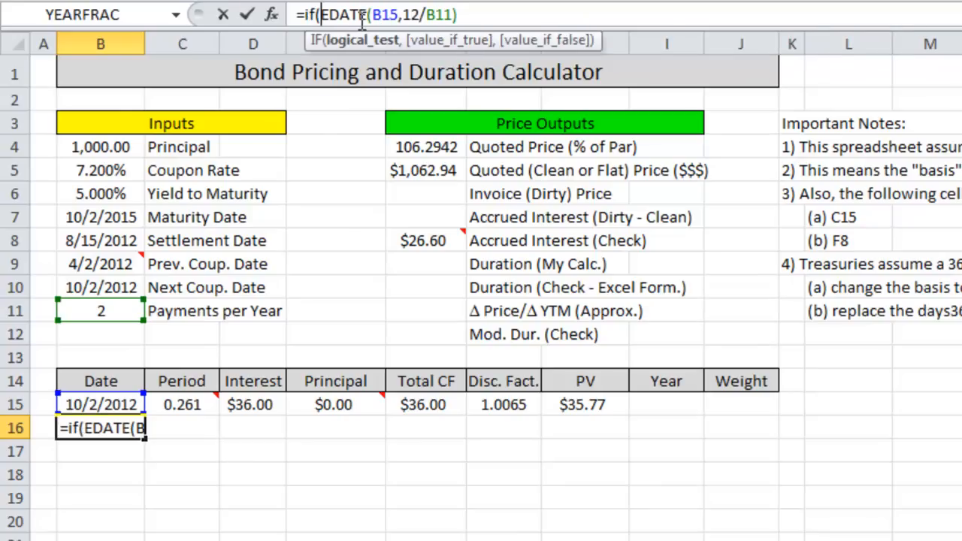
{"action": "type", "text": "etate"}
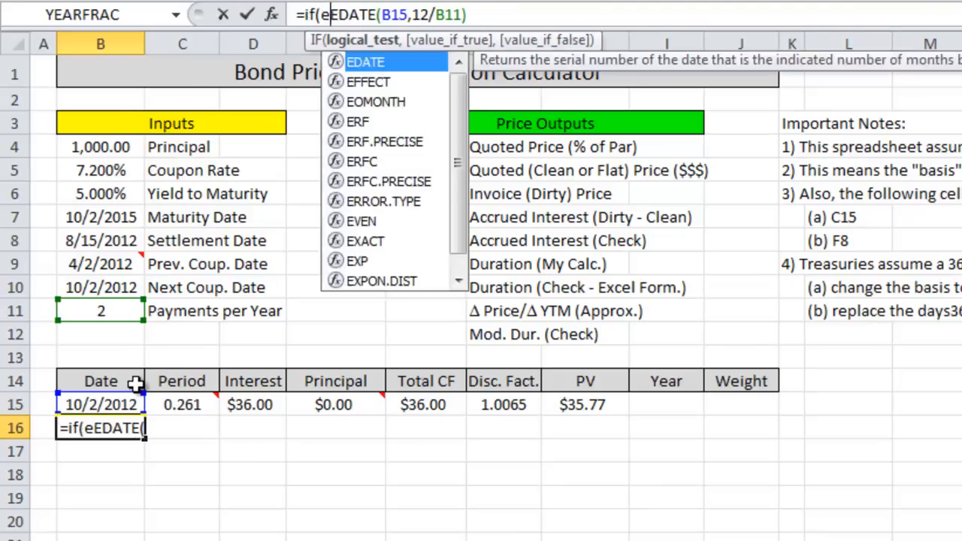
{"action": "key", "text": "BackSpace"}
{"action": "key", "text": "BackSpace"}
{"action": "key", "text": "BackSpace"}
{"action": "key", "text": "BackSpace"}
{"action": "type", "text": "date("}
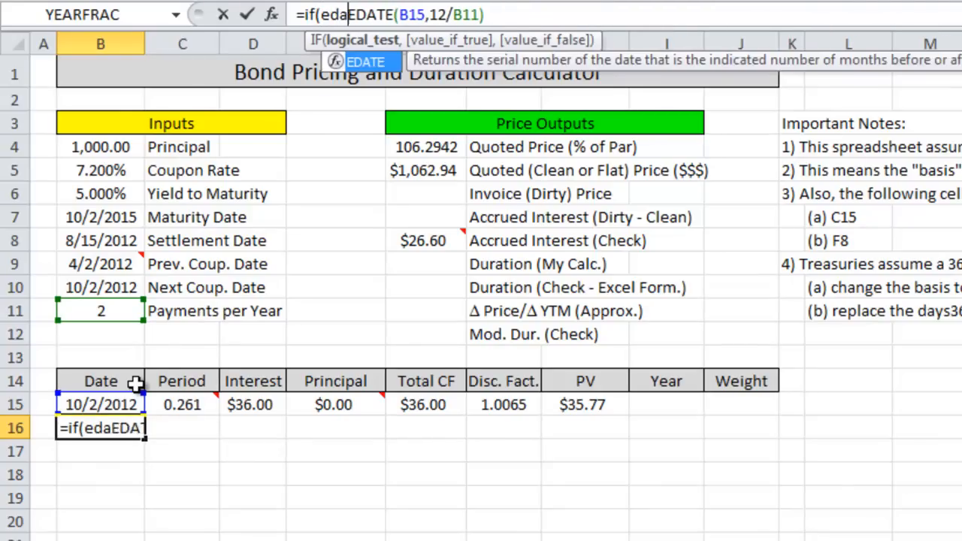
{"action": "left_click", "coordinate": [98, 404]}
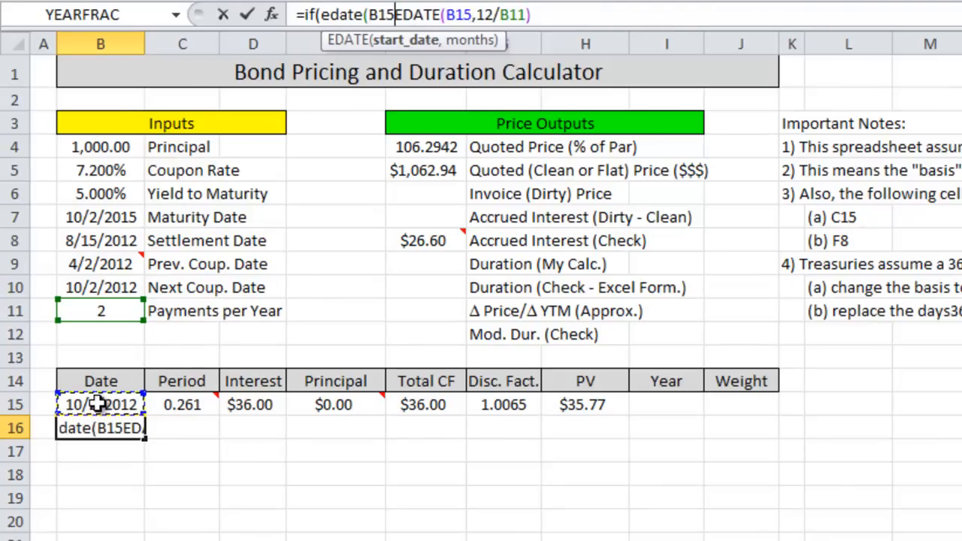
{"action": "type", "text": ",12/"}
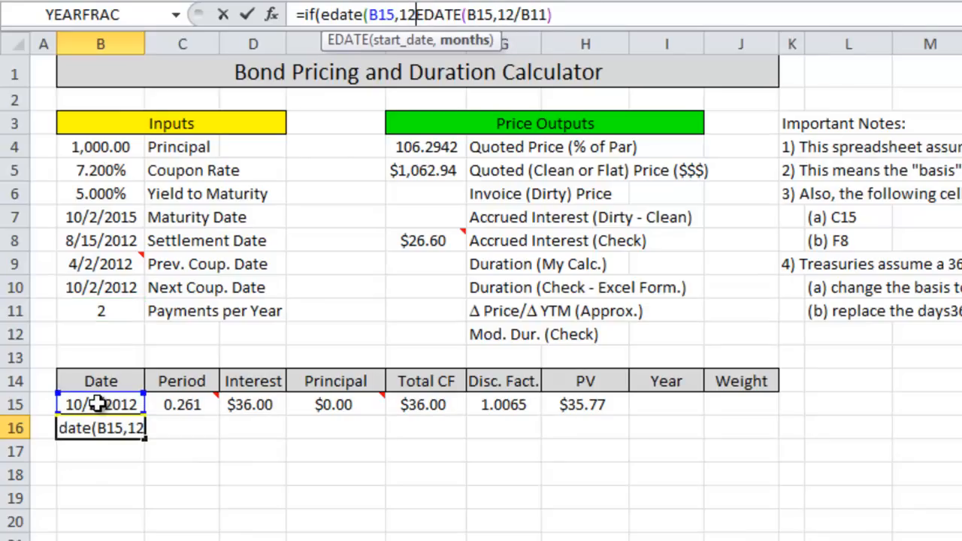
{"action": "left_click", "coordinate": [86, 311]}
{"action": "type", "text": ")"}
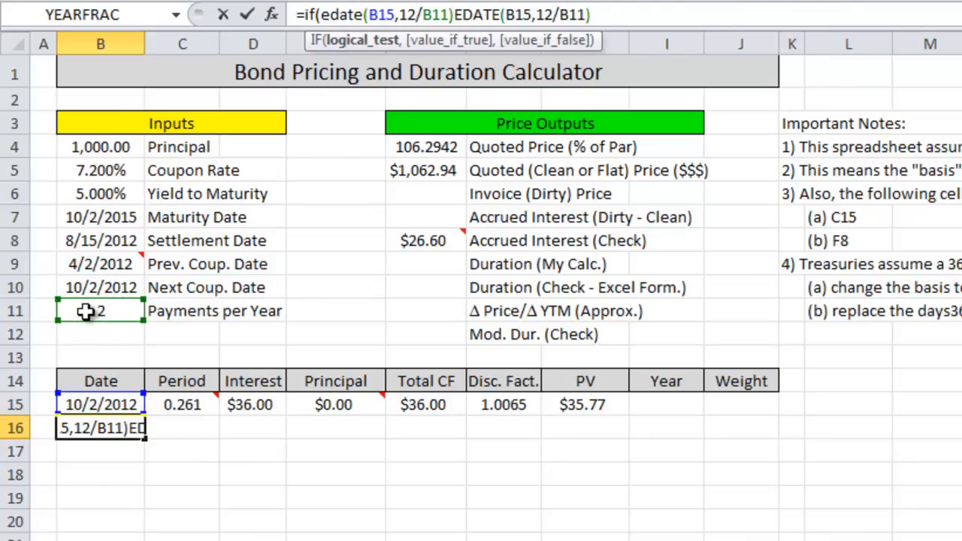
{"action": "type", "text": "<="}
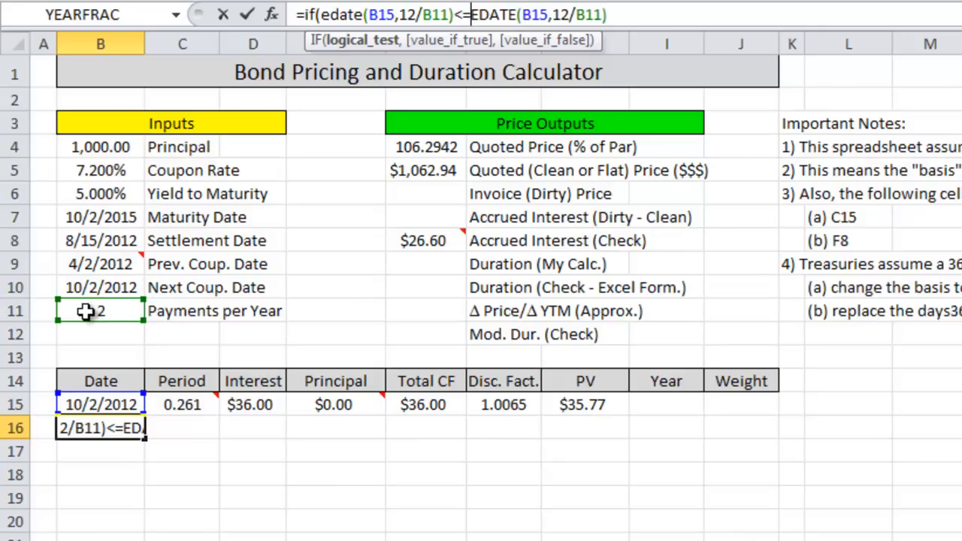
{"action": "left_click", "coordinate": [122, 217]}
{"action": "type", "text": ","}
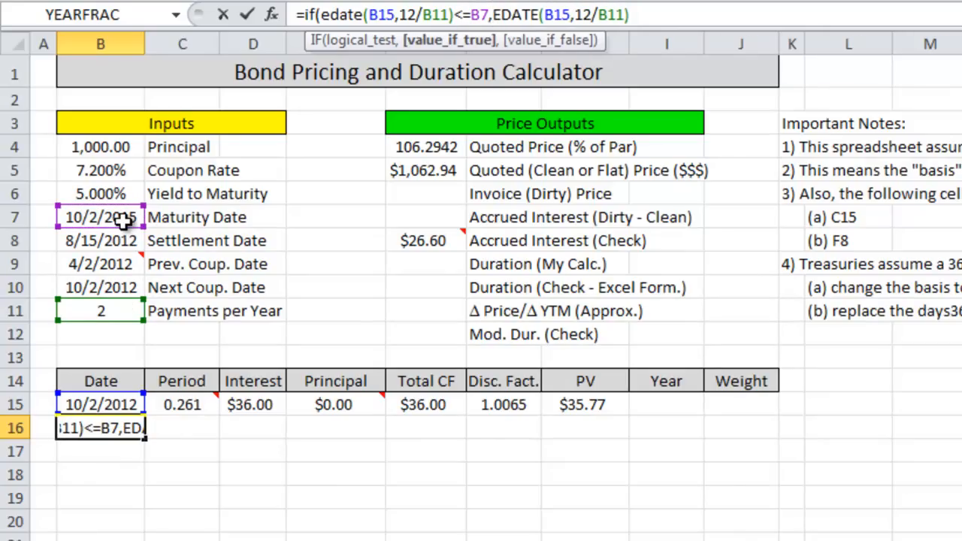
- Complete the IF formula in B16 with an empty string ("") as the value if false
{"action": "left_click", "coordinate": [655, 16]}
{"action": "type", "text": ","}
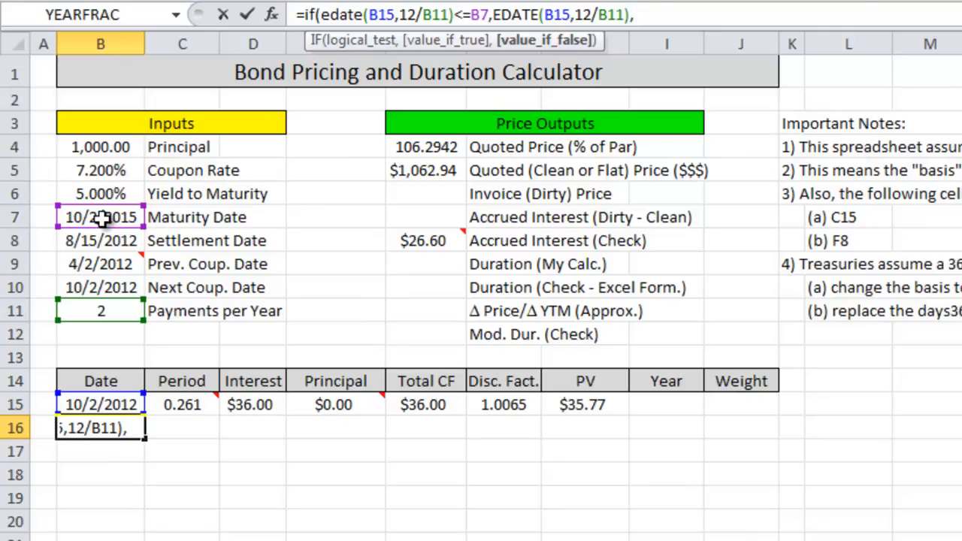
{"action": "type", "text": "\"\")"}
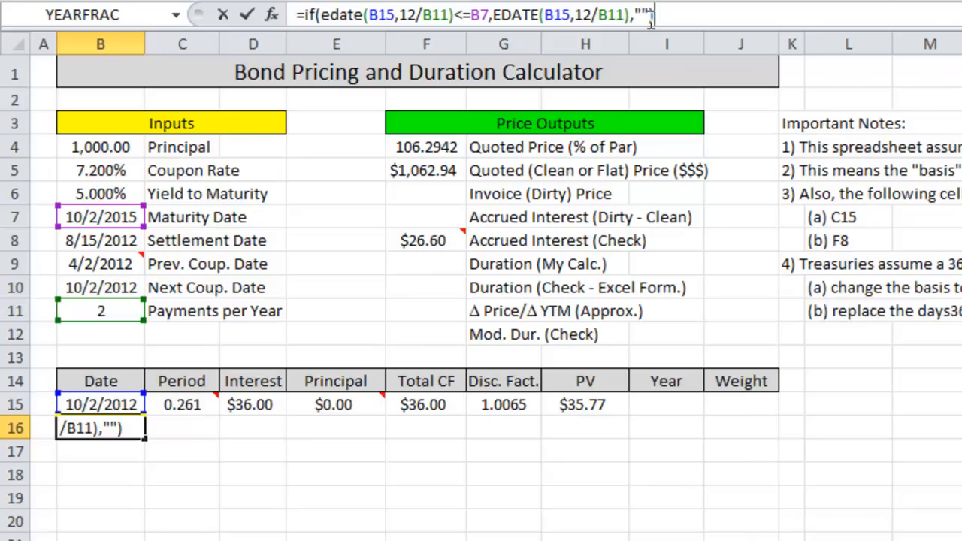
- Make both B11 references and the B7 reference absolute in the B16 formula and enter it
{"action": "left_click", "coordinate": [433, 13]}
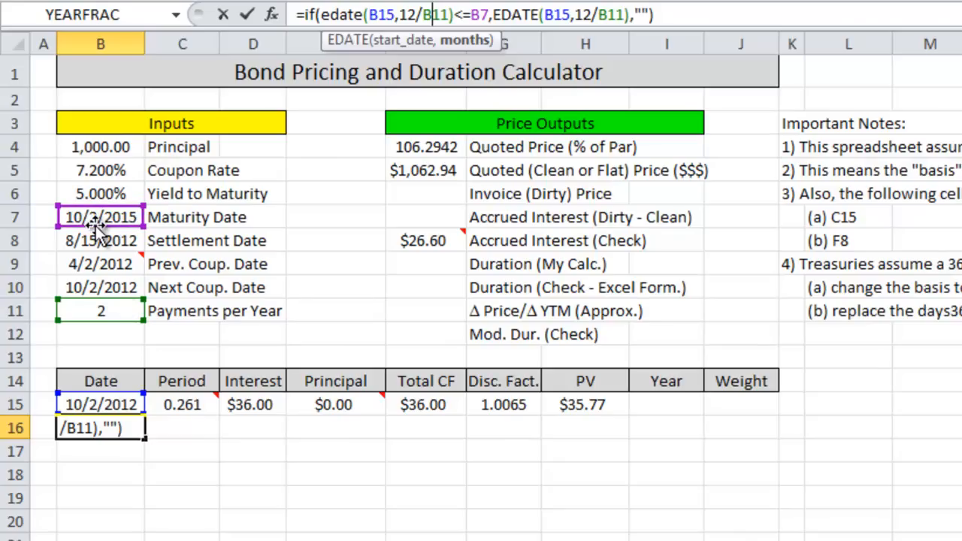
{"action": "key", "text": "F4"}
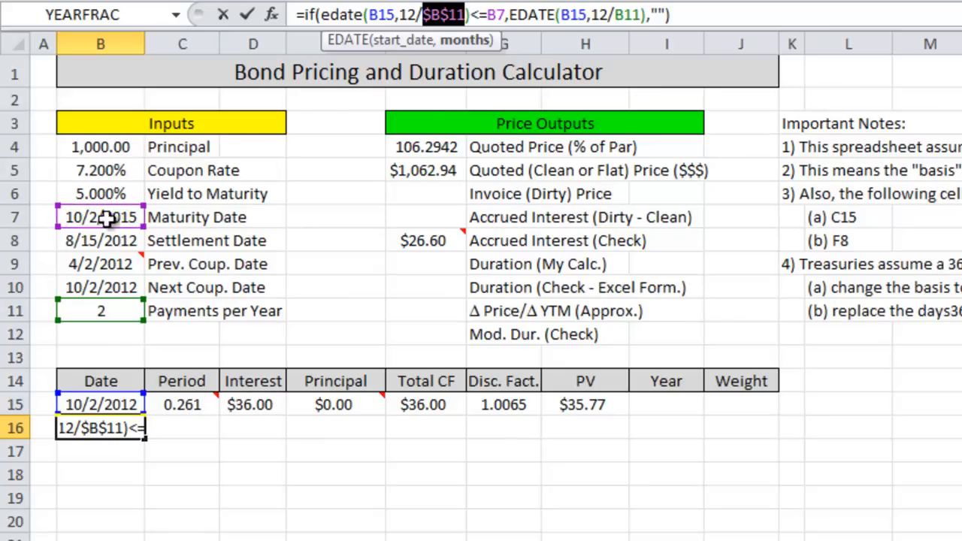
{"action": "left_click", "coordinate": [631, 15]}
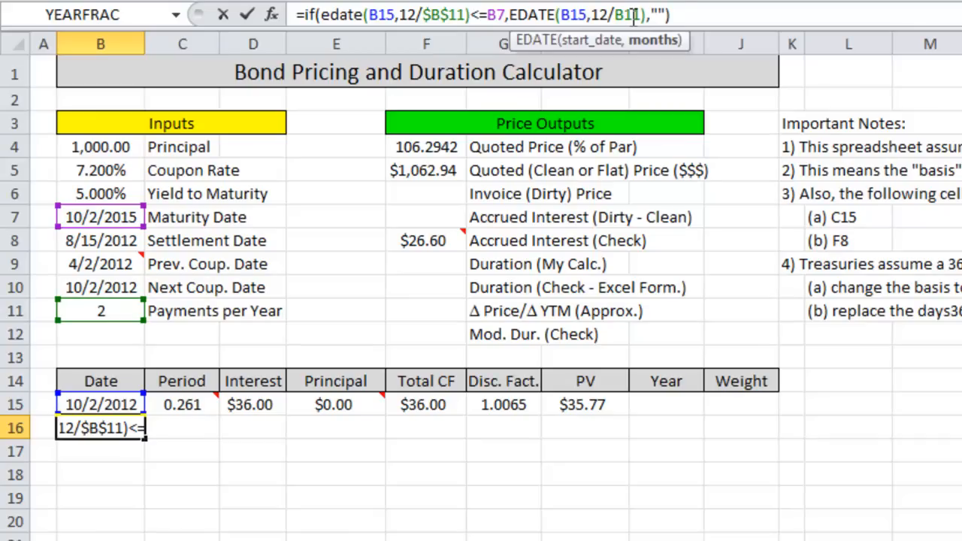
{"action": "key", "text": "F4"}
{"action": "left_click", "coordinate": [500, 15]}
{"action": "key", "text": "F4"}
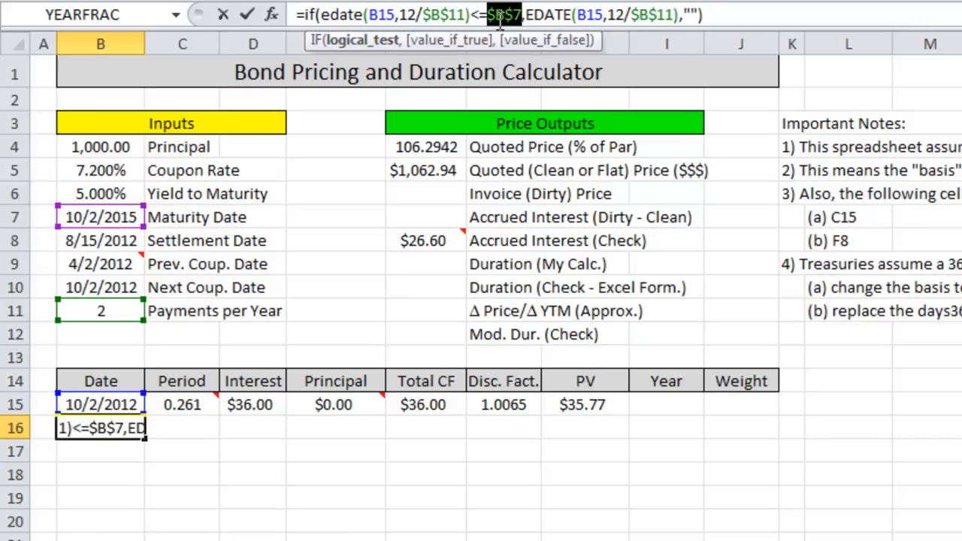
{"action": "key", "text": "Return"}
{"action": "key", "text": "Up"}
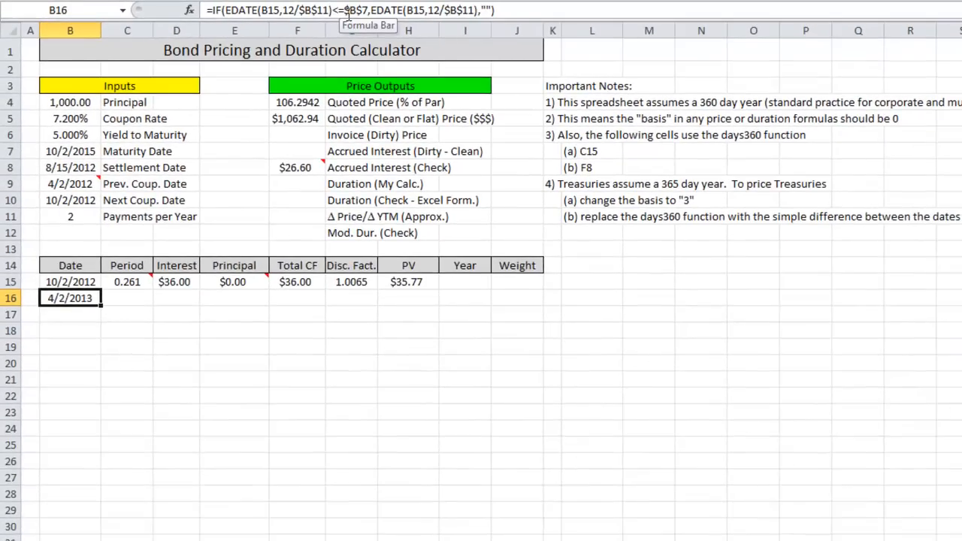
- Fill the B16 date formula down to B29 and check the cells around and just past the maturity date
{"action": "left_click_drag", "start_coordinate": [103, 306], "coordinate": [102, 518]}
{"action": "left_click", "coordinate": [180, 398]}
{"action": "left_click", "coordinate": [60, 382]}
{"action": "key", "text": "Down"}
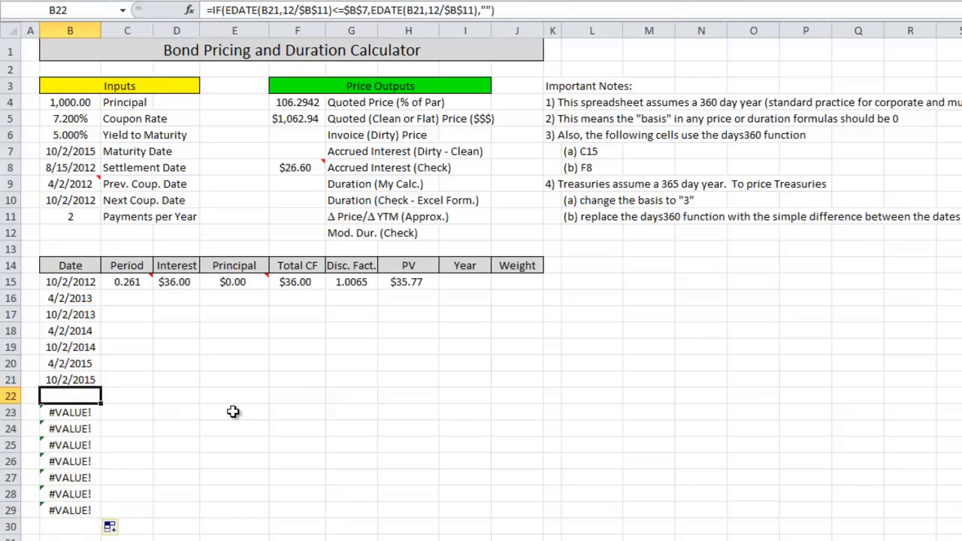
{"action": "key", "text": "Down"}
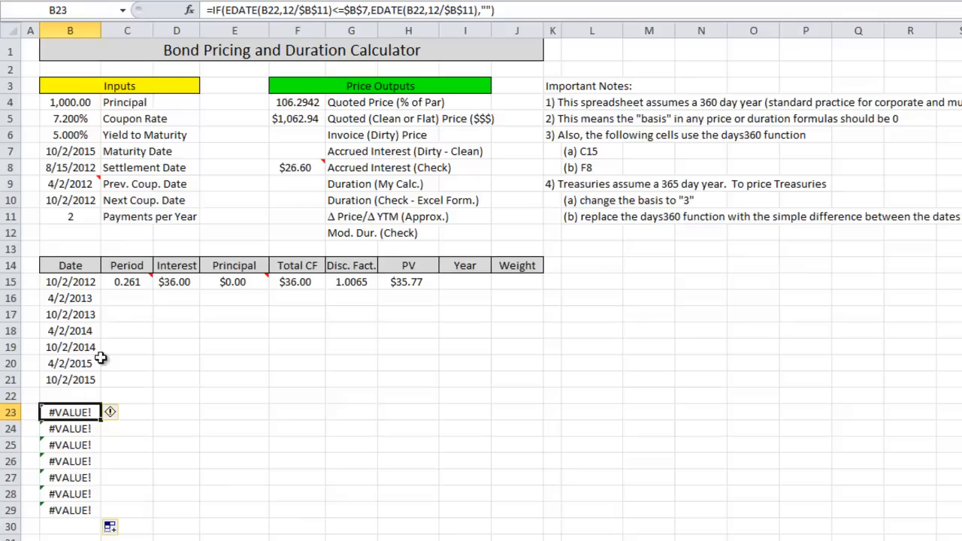
- Wrap the B16 formula in an outer IF that returns "" when B15="", keeping the existing IF as the value if false
{"action": "left_click", "coordinate": [75, 298]}
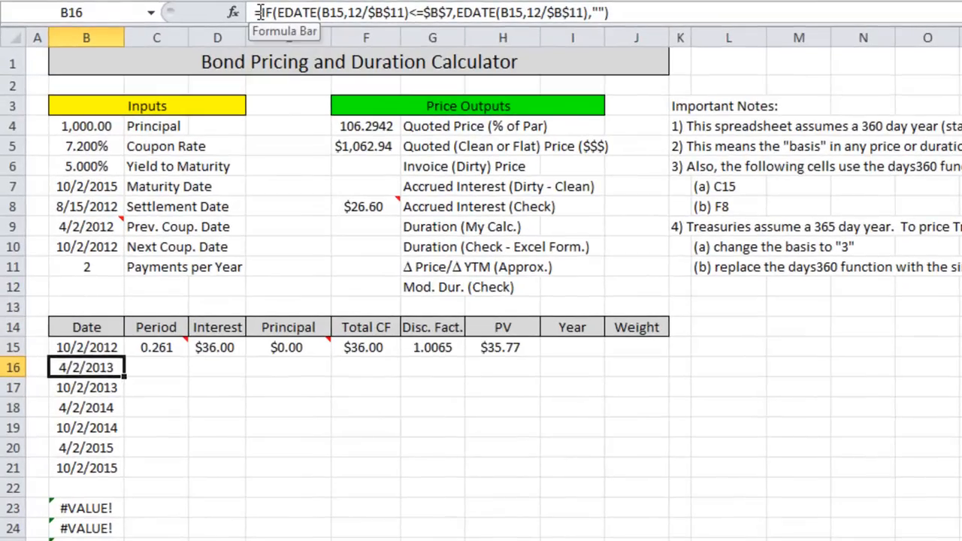
{"action": "left_click", "coordinate": [244, 11]}
{"action": "type", "text": "if("}
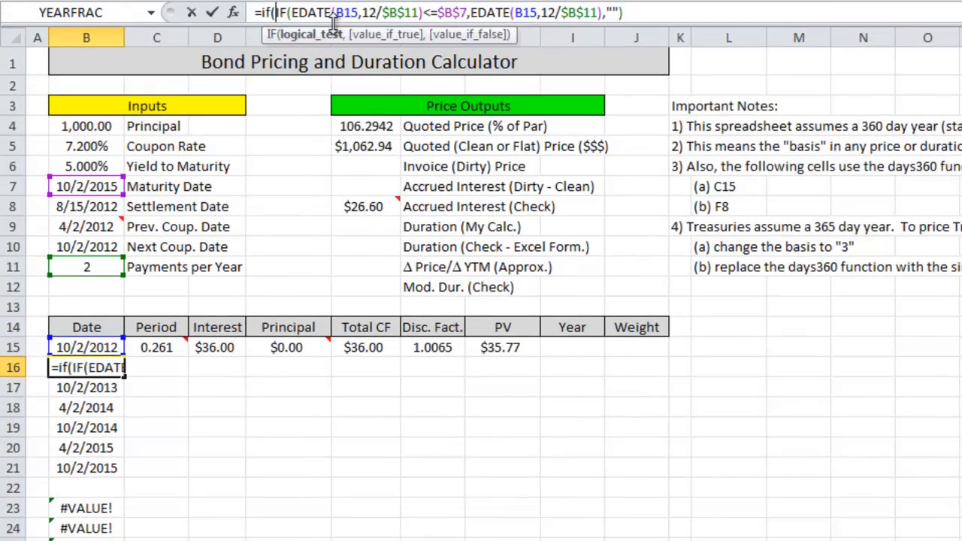
{"action": "left_click", "coordinate": [90, 347]}
{"action": "type", "text": "=\"\",\"\""}
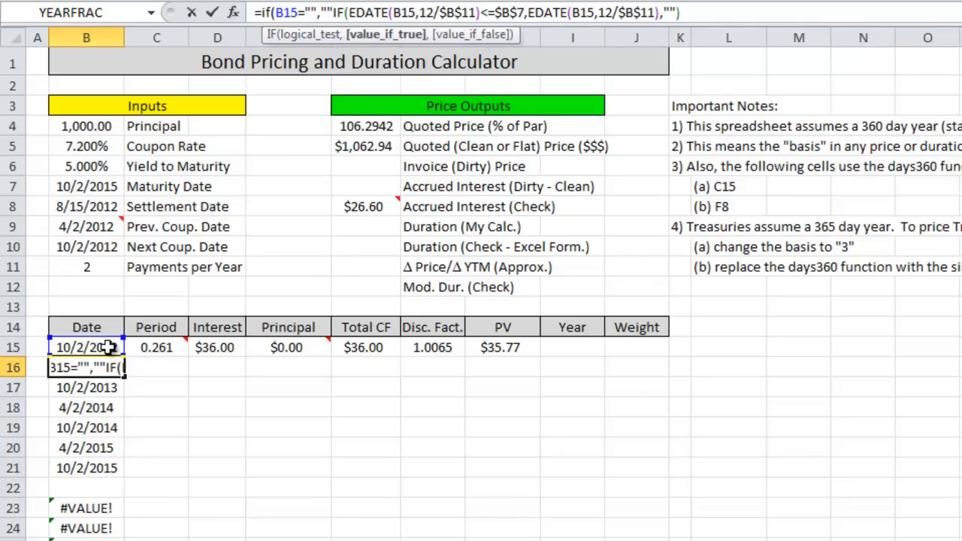
{"action": "type", "text": ","}
{"action": "left_click", "coordinate": [734, 15]}
{"action": "type", "text": ")"}
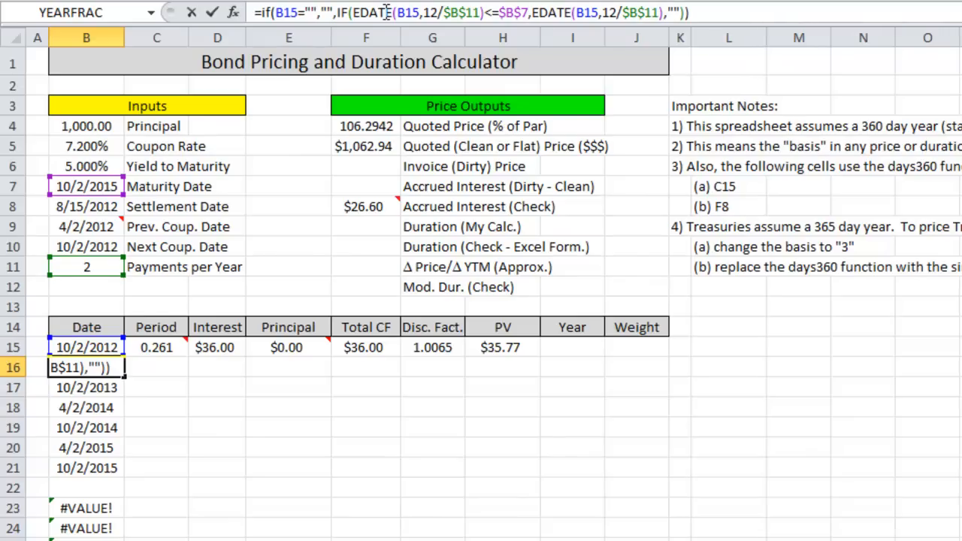
{"action": "key", "text": "Return"}
- Fill the revised B16 formula down the Date column past the maturity date row
{"action": "key", "text": "Up"}
{"action": "left_click_drag", "start_coordinate": [125, 379], "coordinate": [128, 530]}
{"action": "left_click", "coordinate": [113, 366]}
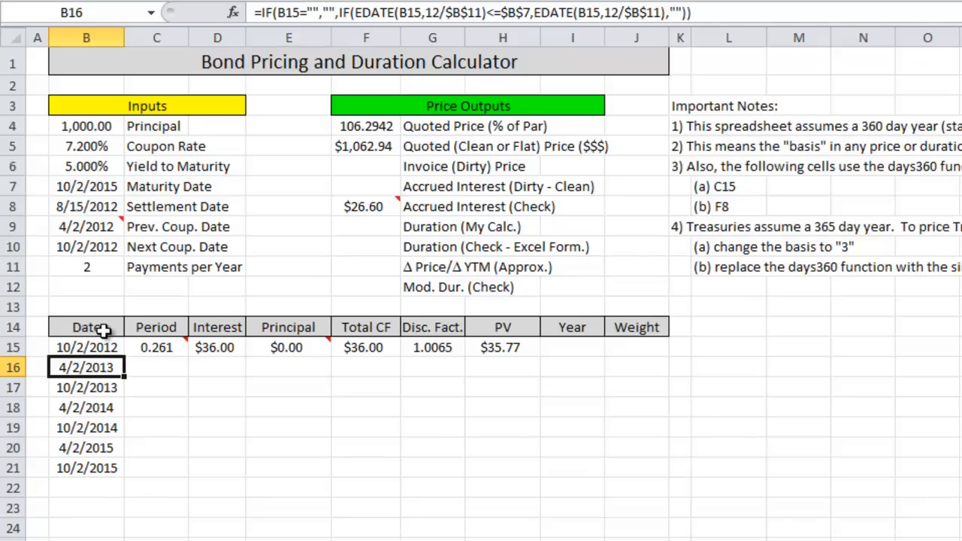
- Set the Maturity Date in B7 to 10/2/2042
{"action": "left_click", "coordinate": [106, 188]}
{"action": "type", "text": "10/2/2042"}
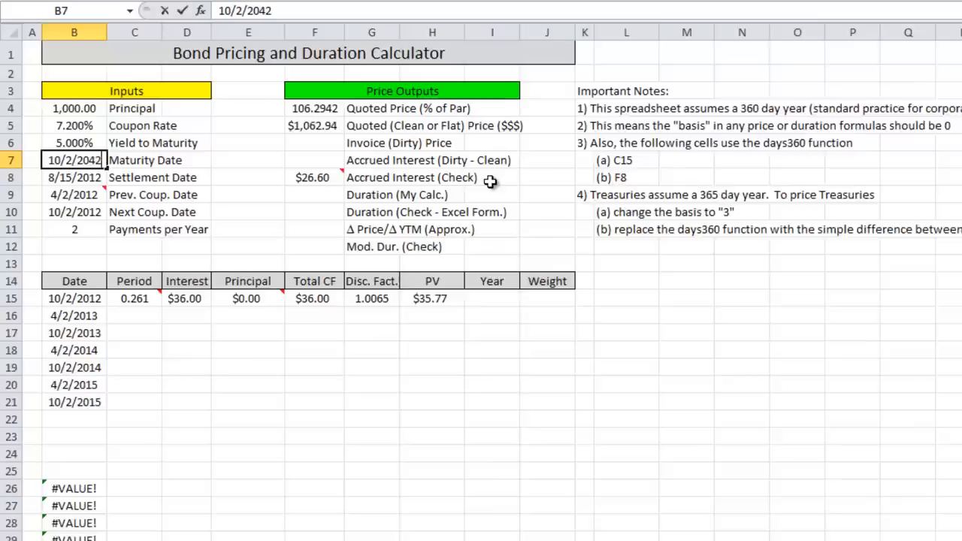
{"action": "key", "text": "Return"}
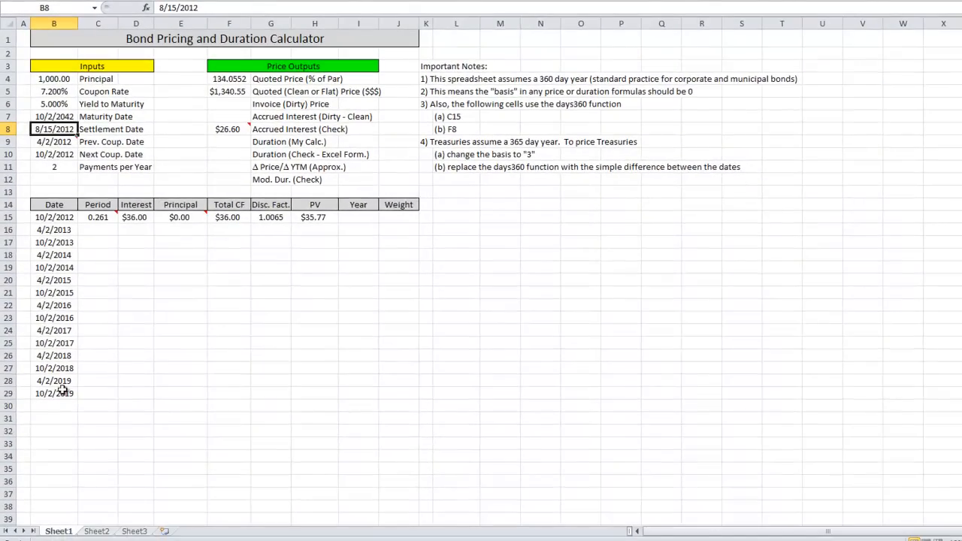
- Extend the Date column formula from B19 down to B81
{"action": "left_click", "coordinate": [64, 269]}
{"action": "left_click_drag", "start_coordinate": [79, 275], "coordinate": [71, 515]}
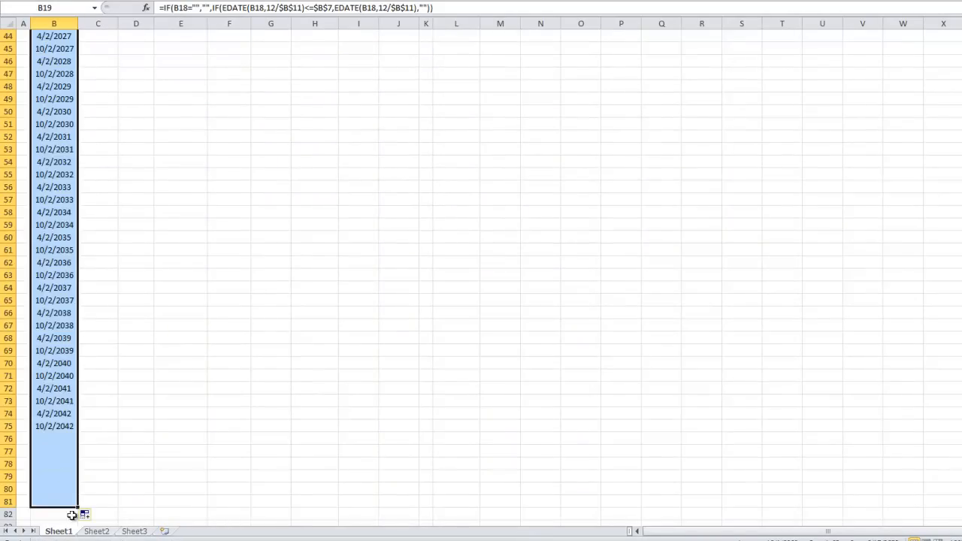
{"action": "left_click", "coordinate": [59, 423]}
- Return to the start of the cash flow table and examine the first Period formula in C15
{"action": "key", "text": "ctrl+Home"}
{"action": "key", "text": "Right"}
{"action": "key", "text": "Right"}
{"action": "key", "text": "Right"}
{"action": "key", "text": "Down"}
{"action": "key", "text": "Down"}
{"action": "key", "text": "Down"}
{"action": "key", "text": "Down"}
{"action": "key", "text": "Down"}
{"action": "key", "text": "Down"}
{"action": "key", "text": "Down"}
{"action": "key", "text": "Down"}
{"action": "key", "text": "Down"}
{"action": "key", "text": "Down"}
{"action": "key", "text": "Down"}
{"action": "key", "text": "Down"}
{"action": "key", "text": "Down"}
{"action": "key", "text": "Down"}
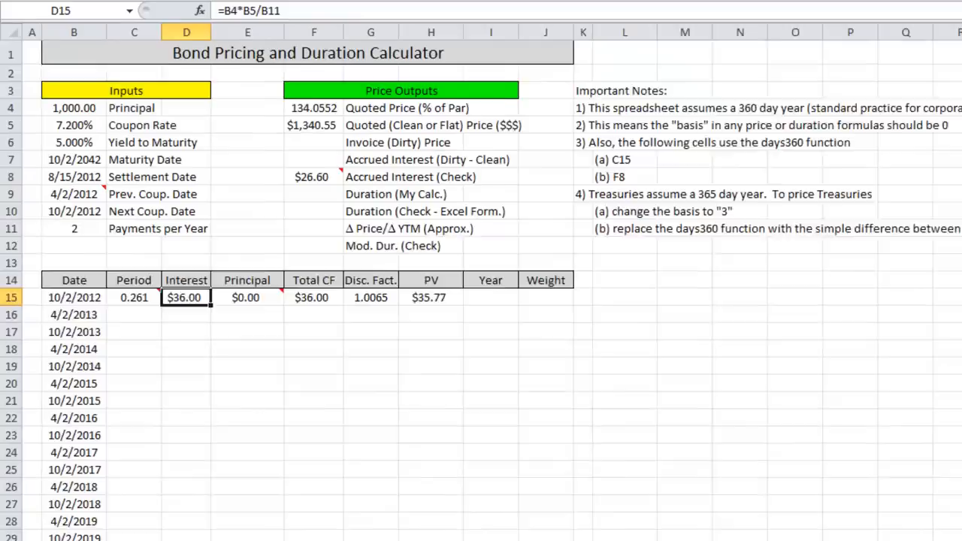
{"action": "key", "text": "Left"}
{"action": "key", "text": "Down"}
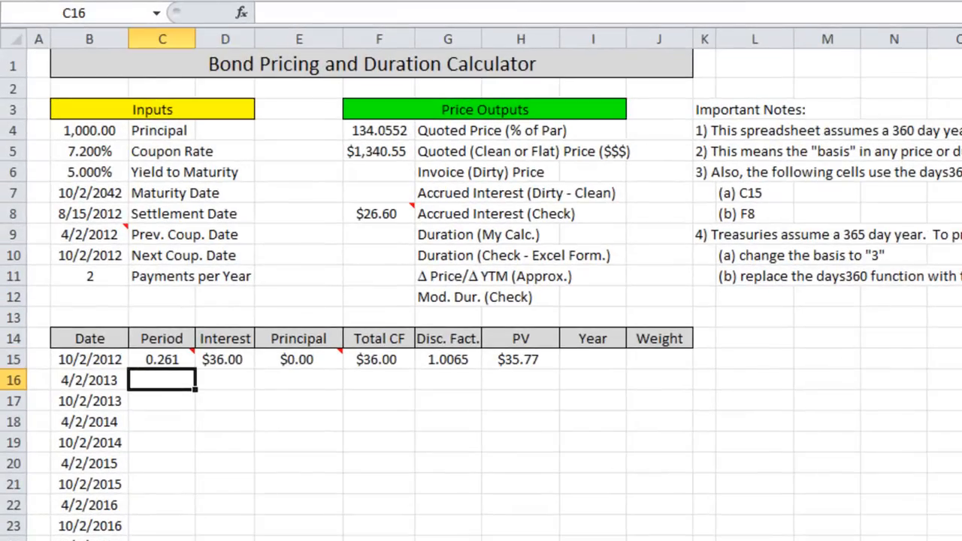
{"action": "key", "text": "Up"}
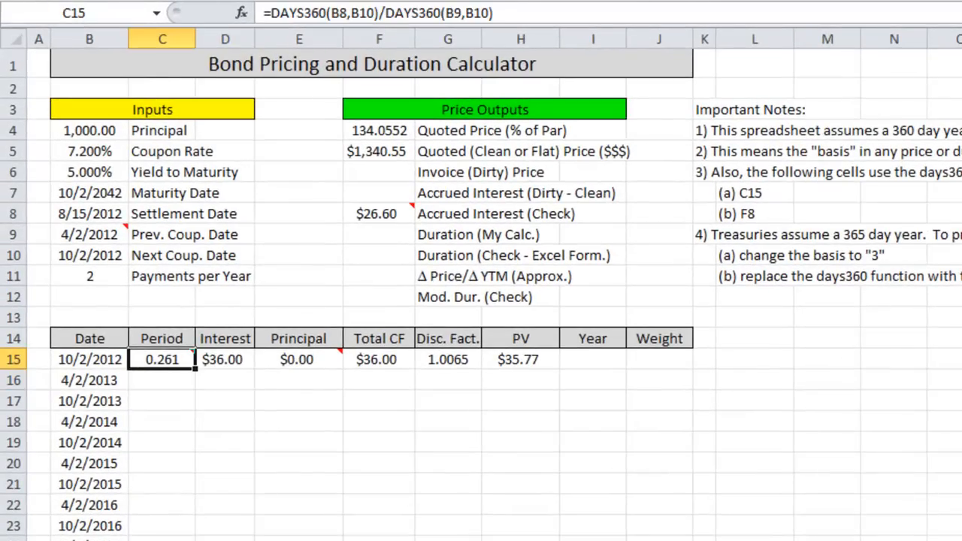
- Calculate the second period in C16 with =IF(B16="","",C15+1)
{"action": "key", "text": "Down"}
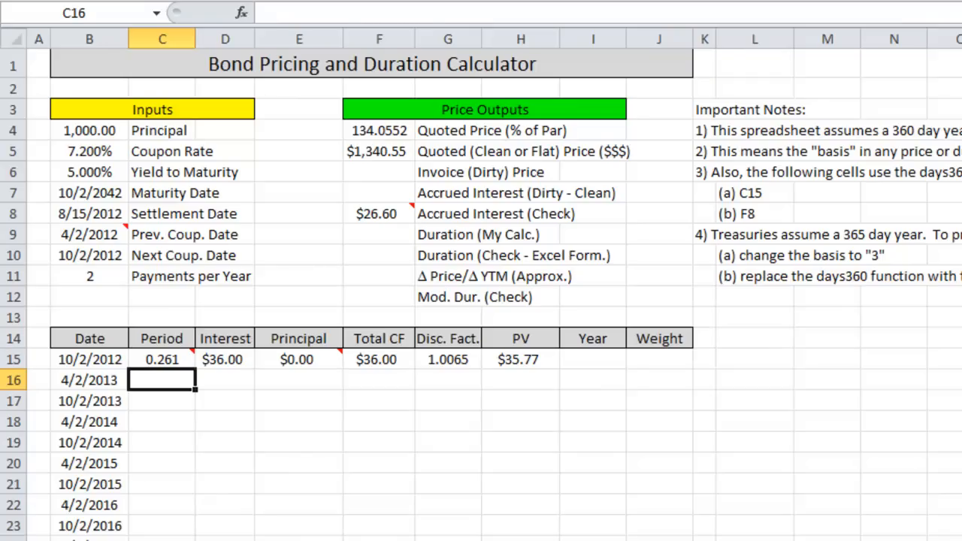
{"action": "type", "text": "=if("}
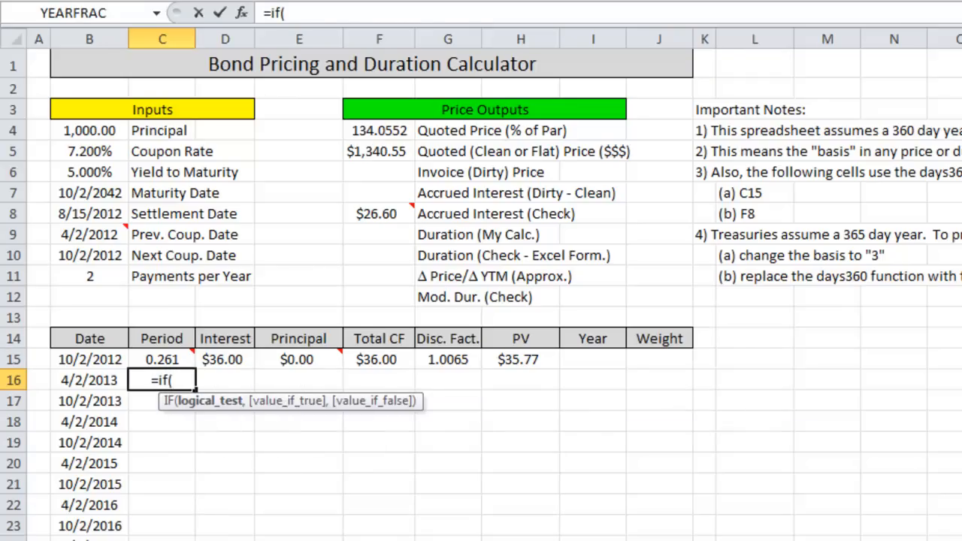
{"action": "key", "text": "Left"}
{"action": "type", "text": "=\"\",\"\""}
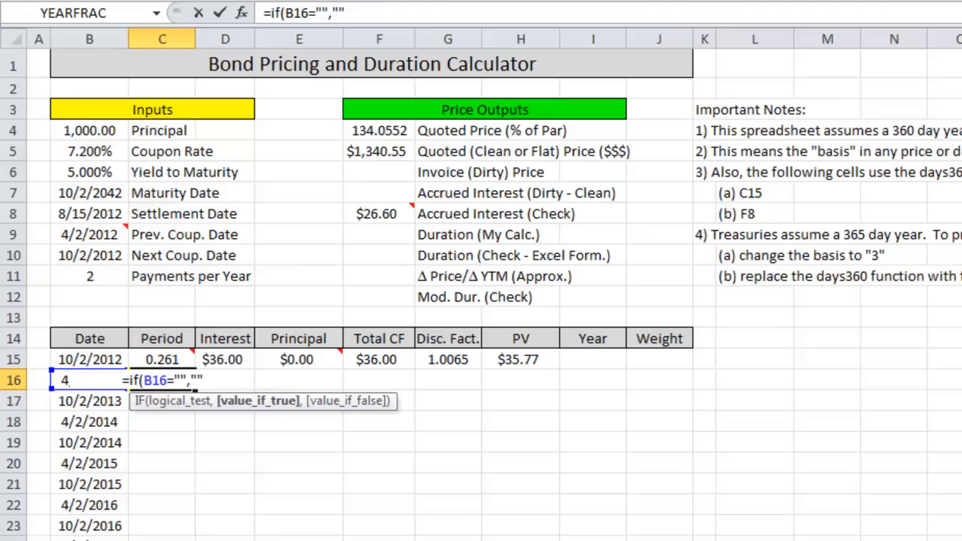
{"action": "type", "text": ","}
{"action": "key", "text": "Up"}
{"action": "type", "text": "+1)"}
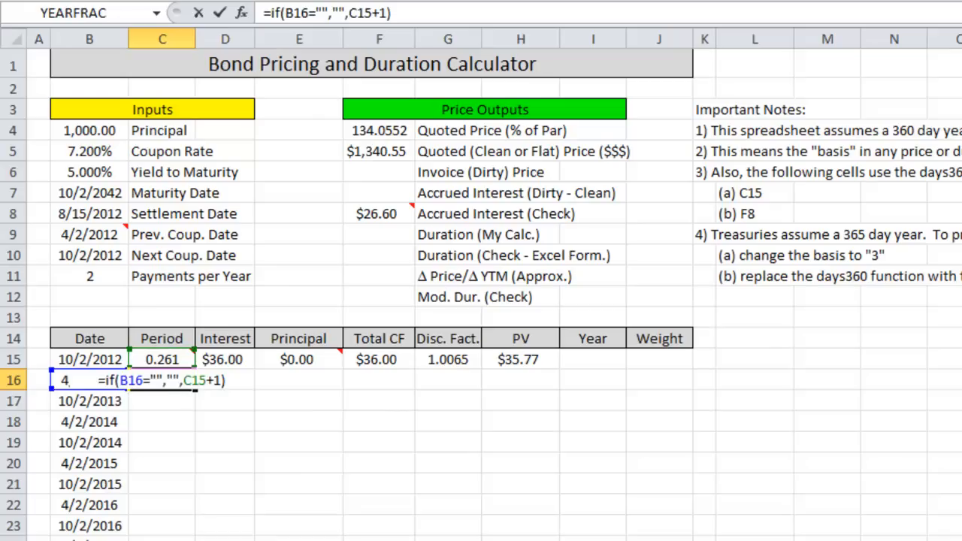
{"action": "key", "text": "Return"}
- Fill the C16 Period formula down alongside the dates and check the last period in C75
{"action": "key", "text": "Up"}
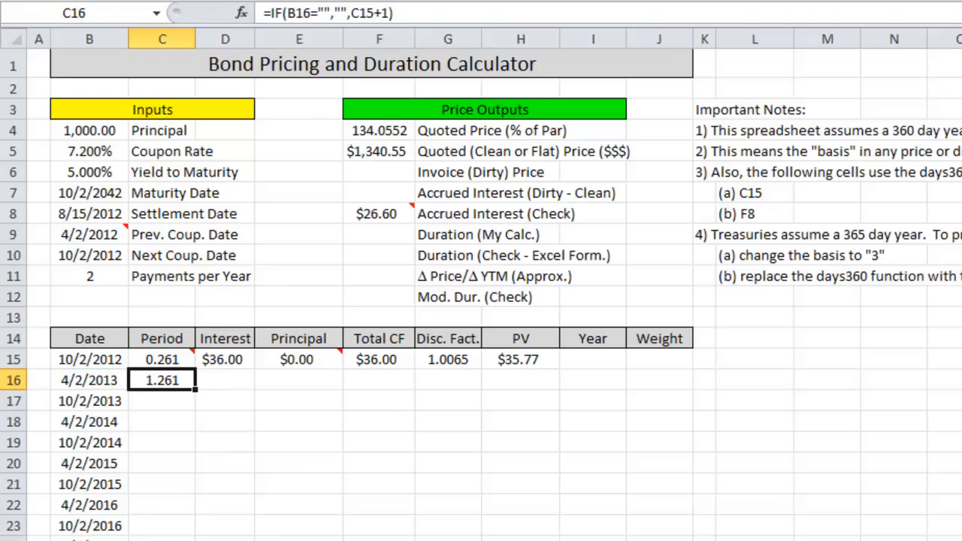
{"action": "double_click", "coordinate": [197, 389]}
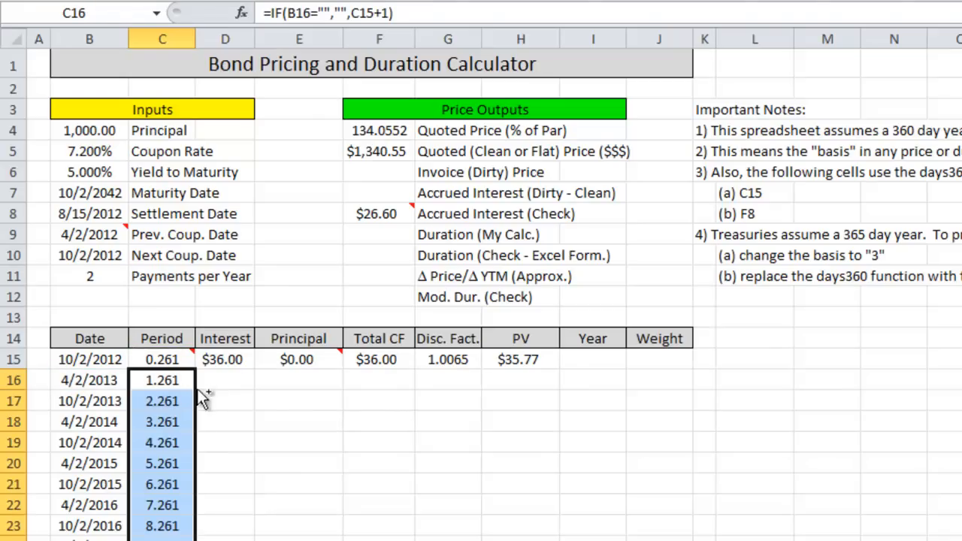
{"action": "key", "text": "ctrl+Down"}
{"action": "key", "text": "Up"}
{"action": "key", "text": "Up"}
{"action": "key", "text": "Up"}
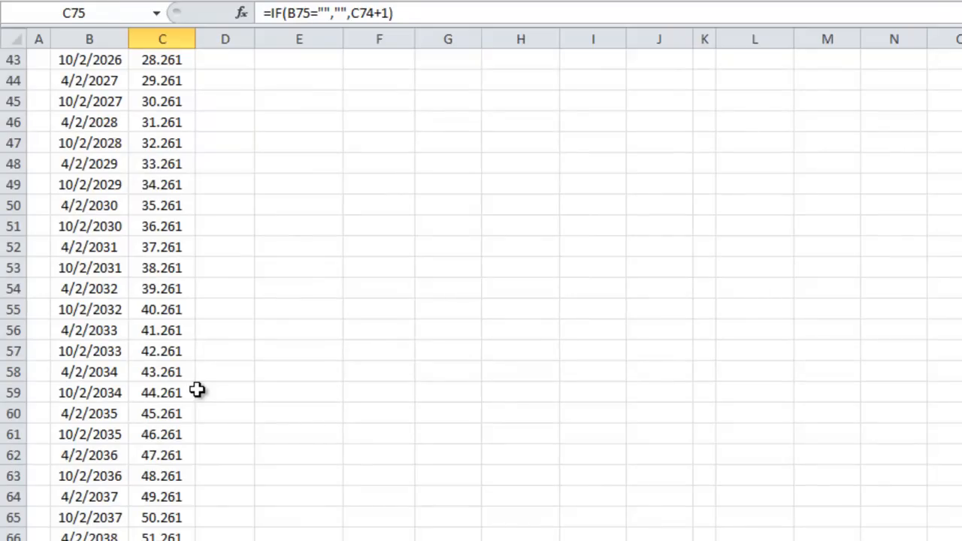
- Write the second Interest formula in D16 as =IF(B16="","",B4*B5/B11)
{"action": "key", "text": "ctrl+Up"}
{"action": "key", "text": "Up"}
{"action": "key", "text": "Up"}
{"action": "key", "text": "Up"}
{"action": "key", "text": "Up"}
{"action": "key", "text": "Up"}
{"action": "key", "text": "Up"}
{"action": "key", "text": "Up"}
{"action": "key", "text": "Up"}
{"action": "key", "text": "Up"}
{"action": "key", "text": "Up"}
{"action": "key", "text": "Up"}
{"action": "key", "text": "Up"}
{"action": "key", "text": "Up"}
{"action": "key", "text": "Down"}
{"action": "key", "text": "Down"}
{"action": "key", "text": "Down"}
{"action": "key", "text": "Down"}
{"action": "key", "text": "Down"}
{"action": "key", "text": "Down"}
{"action": "key", "text": "Down"}
{"action": "key", "text": "Down"}
{"action": "key", "text": "Down"}
{"action": "key", "text": "Down"}
{"action": "key", "text": "Down"}
{"action": "key", "text": "Down"}
{"action": "key", "text": "Down"}
{"action": "key", "text": "Down"}
{"action": "key", "text": "Down"}
{"action": "key", "text": "Right"}
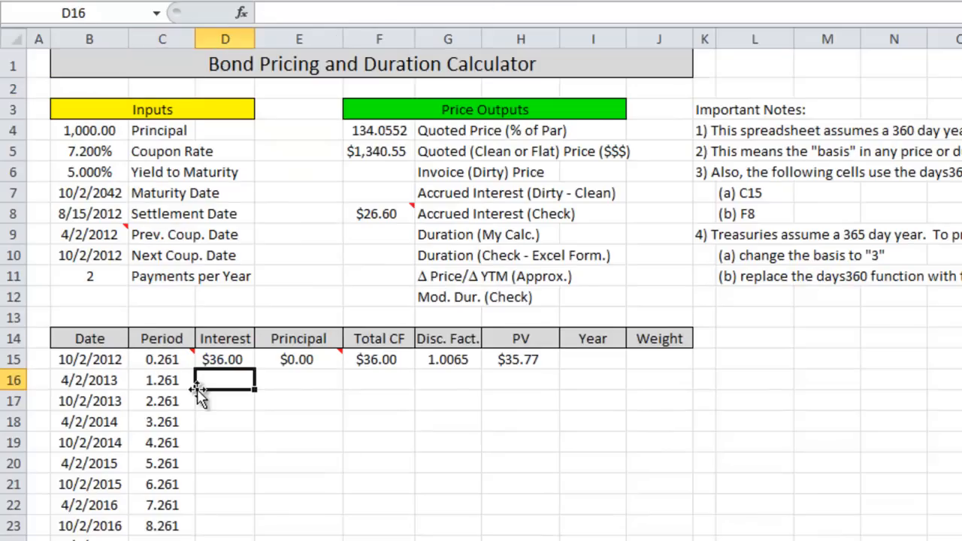
{"action": "type", "text": "=if("}
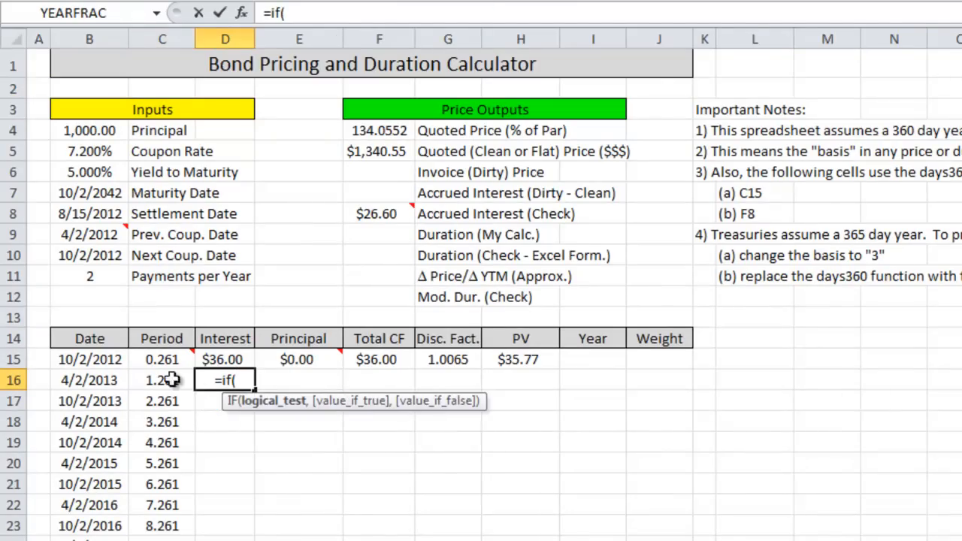
{"action": "left_click", "coordinate": [99, 379]}
{"action": "type", "text": "=m"}
{"action": "key", "text": "BackSpace"}
{"action": "type", "text": "\"\",\"\","}
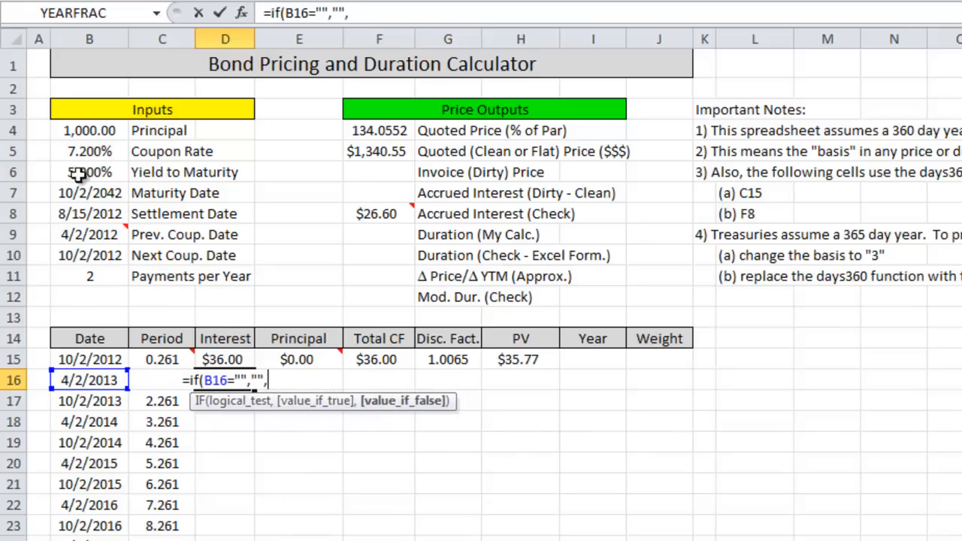
{"action": "left_click", "coordinate": [90, 130]}
{"action": "type", "text": "*"}
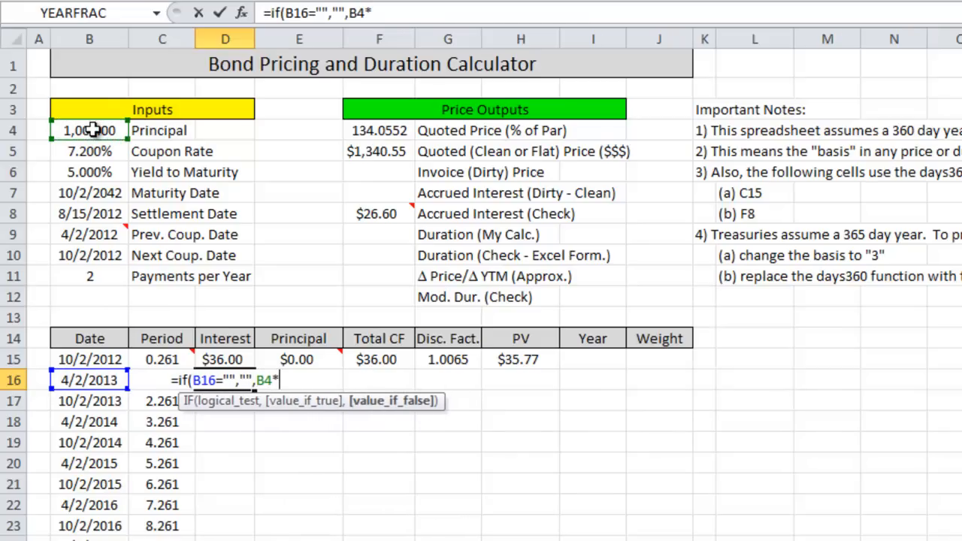
{"action": "left_click", "coordinate": [118, 151]}
{"action": "type", "text": "/"}
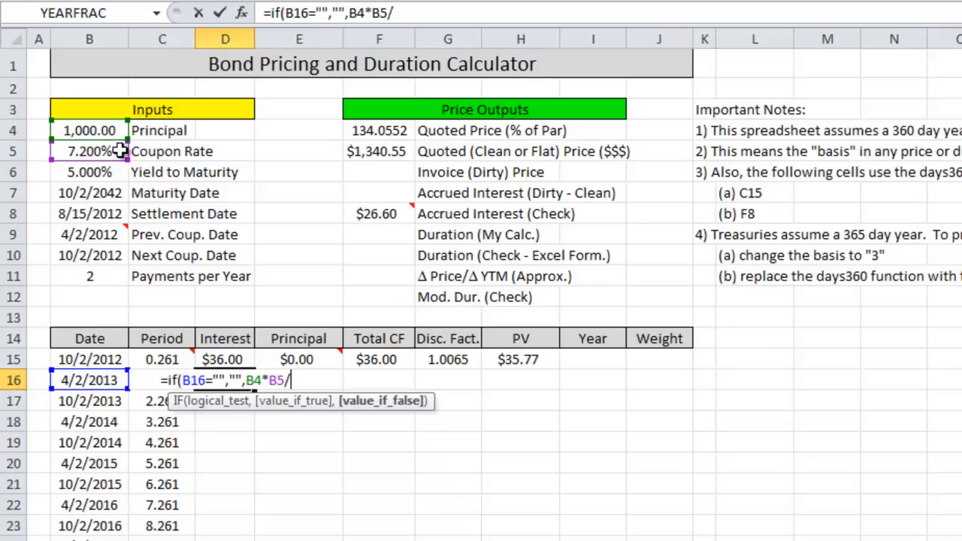
{"action": "left_click", "coordinate": [93, 271]}
{"action": "type", "text": ")"}
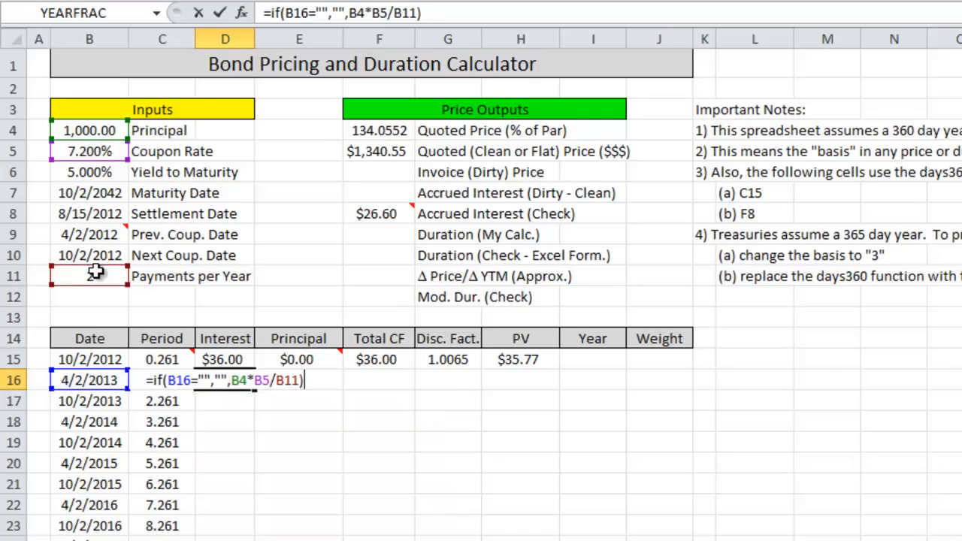
- Make the B4, B5 and B11 references in the D16 Interest formula absolute, and fill the formula down alongside the dates
{"action": "left_click", "coordinate": [357, 13]}
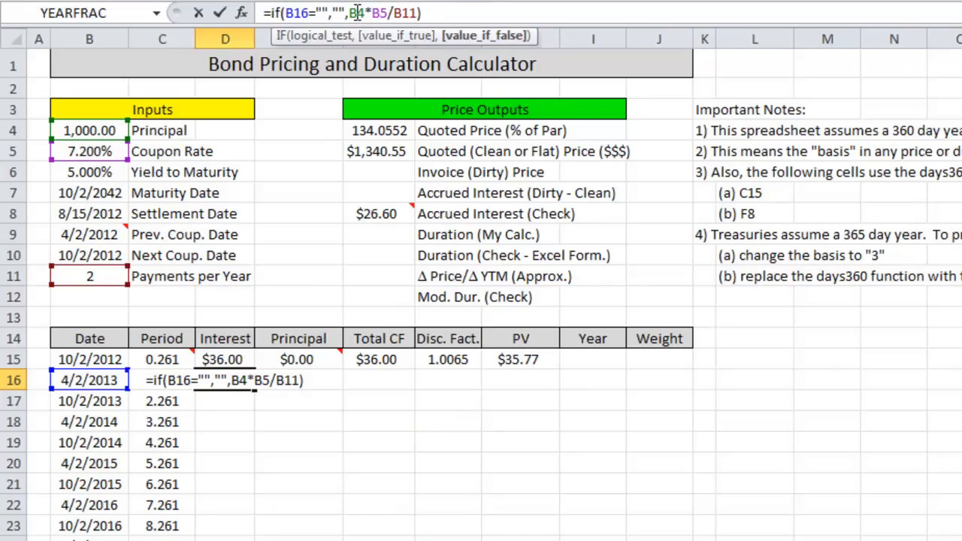
{"action": "key", "text": "F4"}
{"action": "left_click", "coordinate": [396, 13]}
{"action": "key", "text": "F4"}
{"action": "left_click", "coordinate": [442, 13]}
{"action": "key", "text": "F4"}
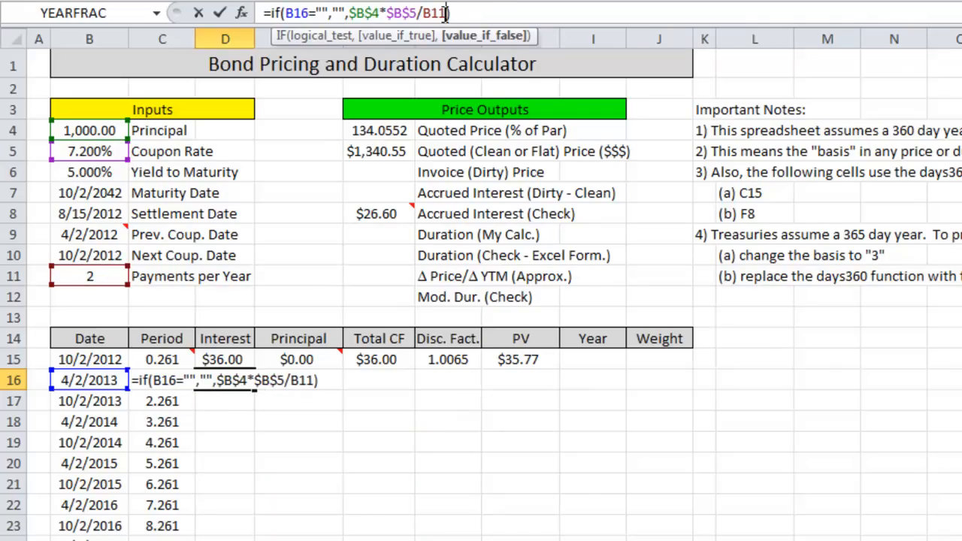
{"action": "key", "text": "ctrl+Return"}
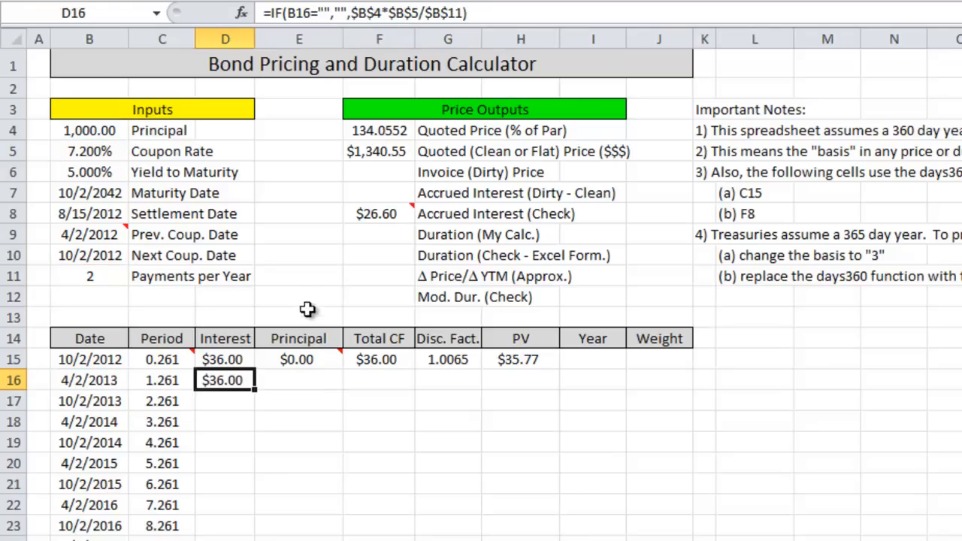
{"action": "double_click", "coordinate": [257, 393]}
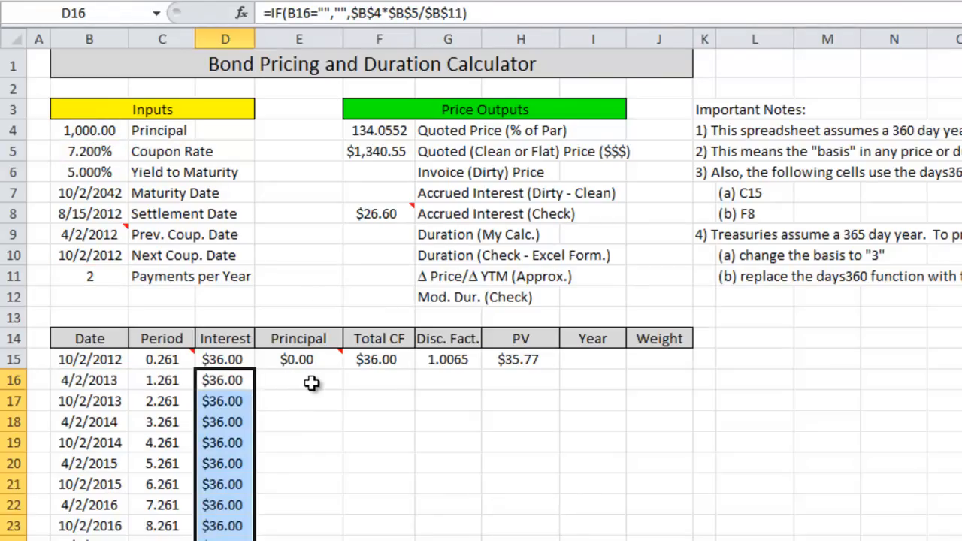
- Begin the second Principal formula in E16 with =IF(B16="","" so it stays blank when the date is blank
{"action": "left_click", "coordinate": [311, 383]}
{"action": "type", "text": "="}
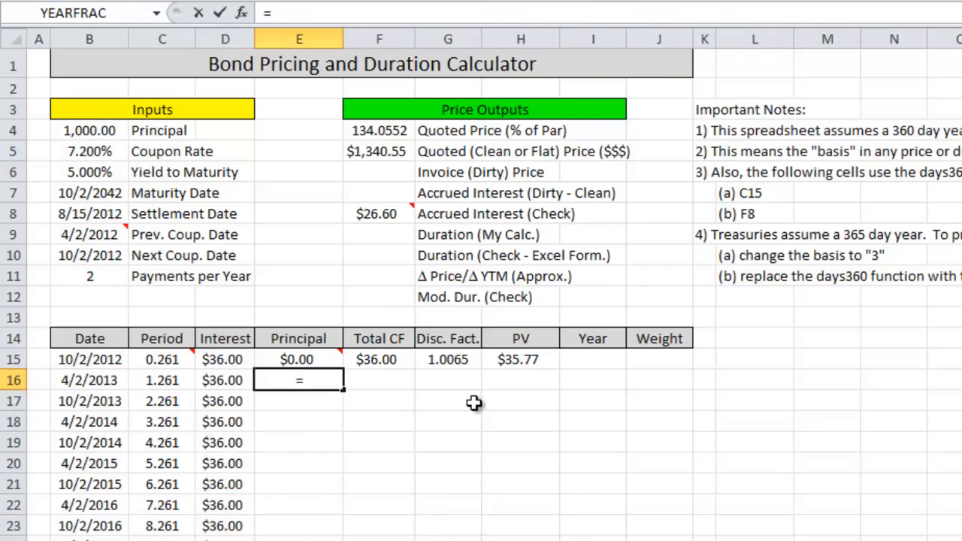
{"action": "type", "text": "if("}
{"action": "key", "text": "Left"}
{"action": "key", "text": "Left"}
{"action": "key", "text": "Left"}
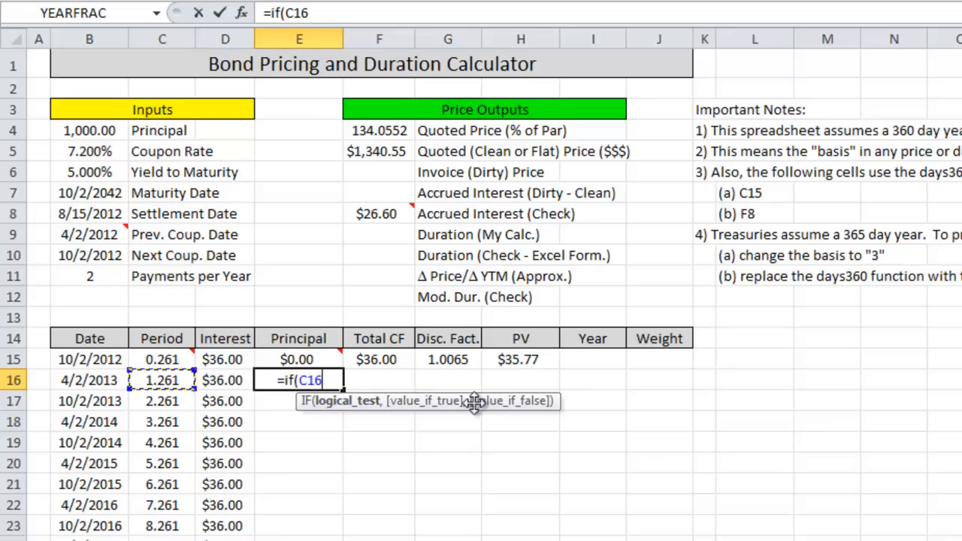
{"action": "type", "text": "=\"\",\"\""}
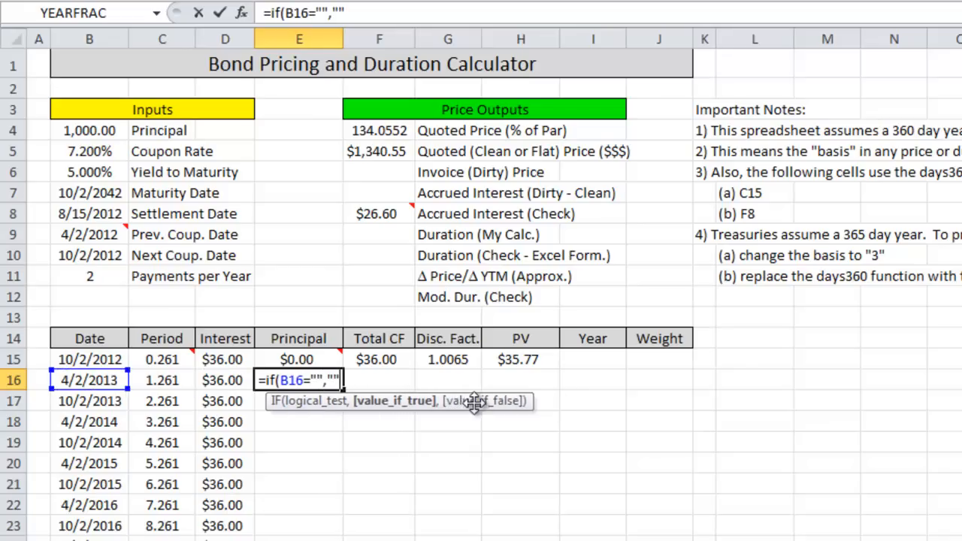
- Complete the E16 Principal formula with the nested test IF(B16=B7,B4,0) for the maturity date
{"action": "type", "text": ",if("}
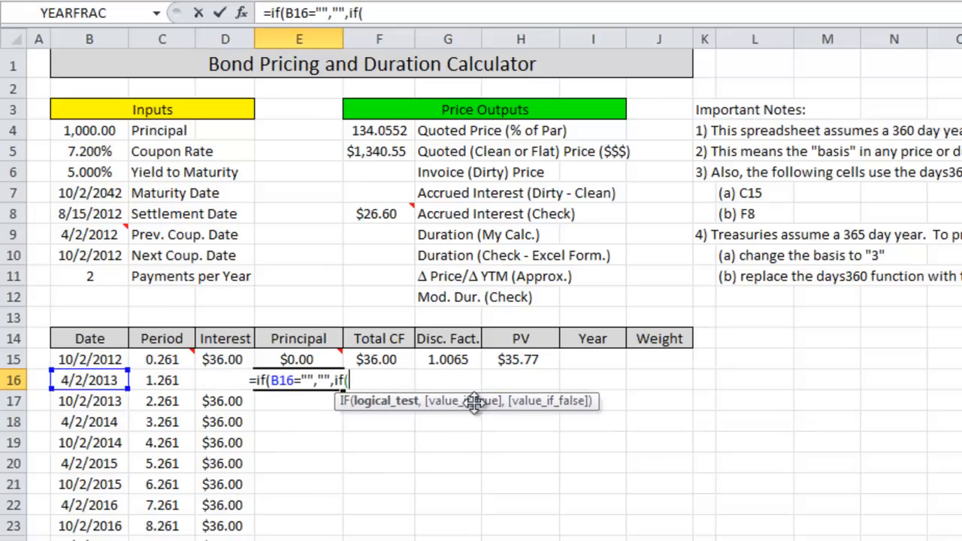
{"action": "left_click", "coordinate": [106, 379]}
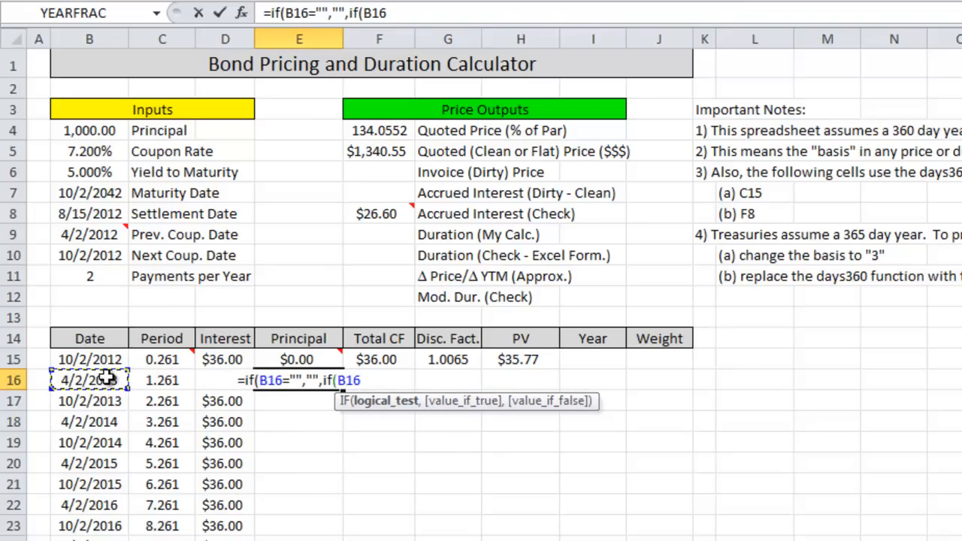
{"action": "type", "text": "="}
{"action": "left_click", "coordinate": [57, 194]}
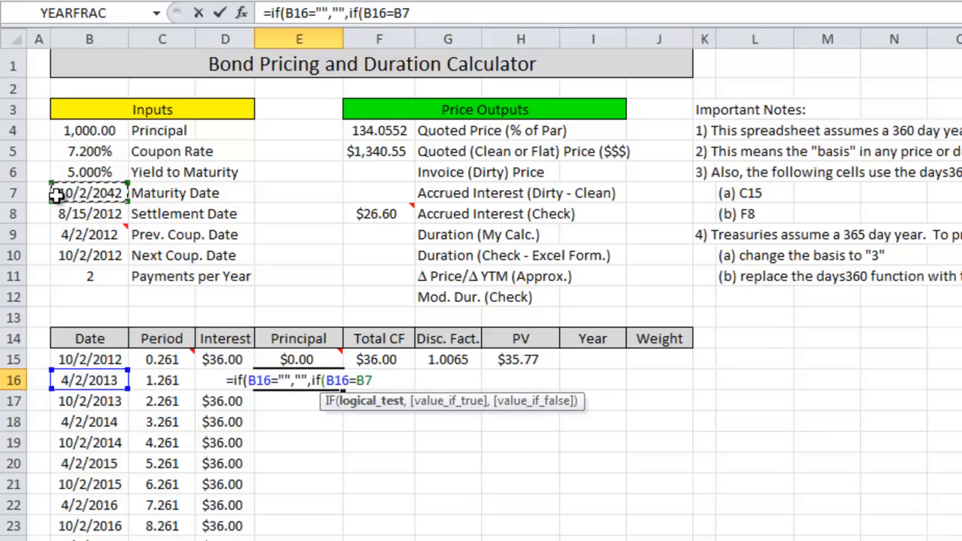
{"action": "type", "text": ","}
{"action": "left_click", "coordinate": [90, 132]}
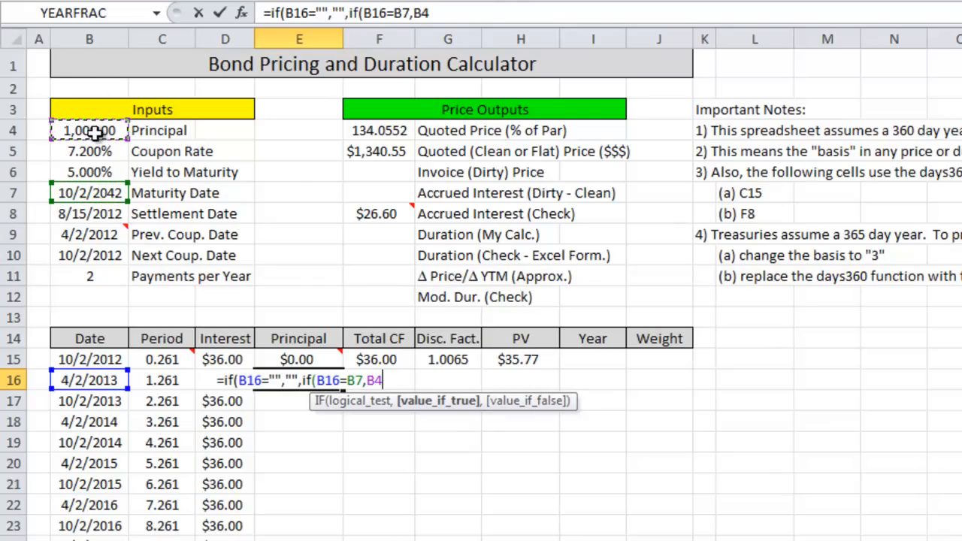
{"action": "type", "text": ","}
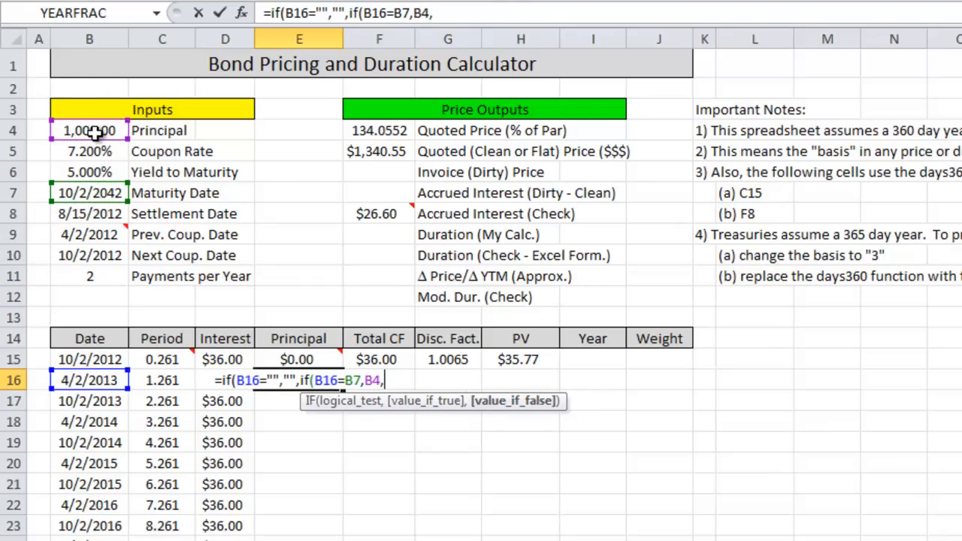
{"action": "type", "text": "0))"}
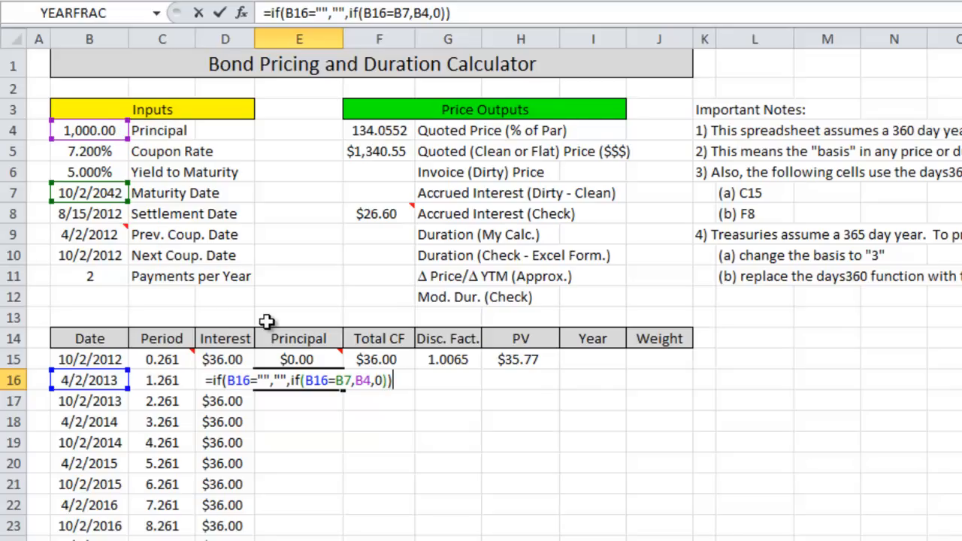
{"action": "key", "text": "Return"}
{"action": "key", "text": "Up"}
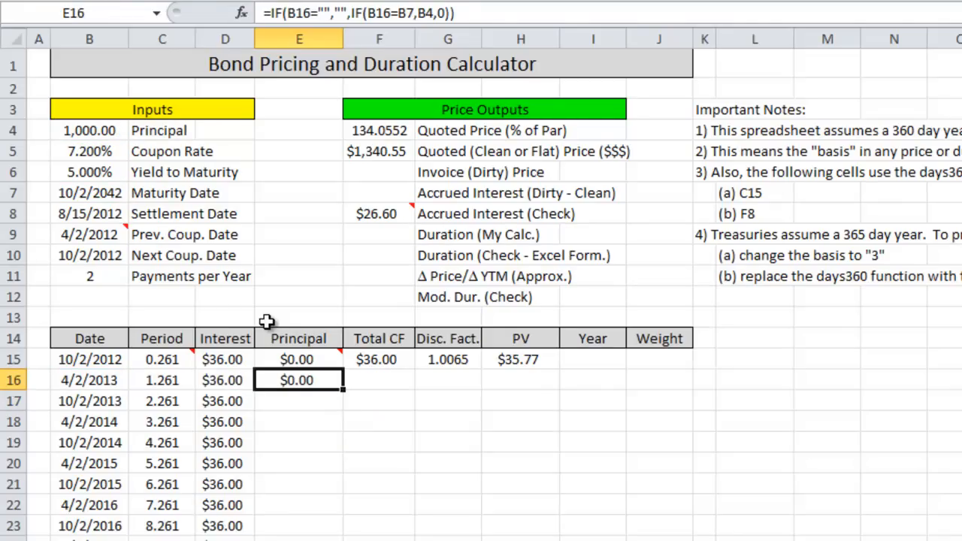
- Fill the E16 Principal formula down alongside the dates and check the principal in the maturity row, E75
{"action": "double_click", "coordinate": [341, 387]}
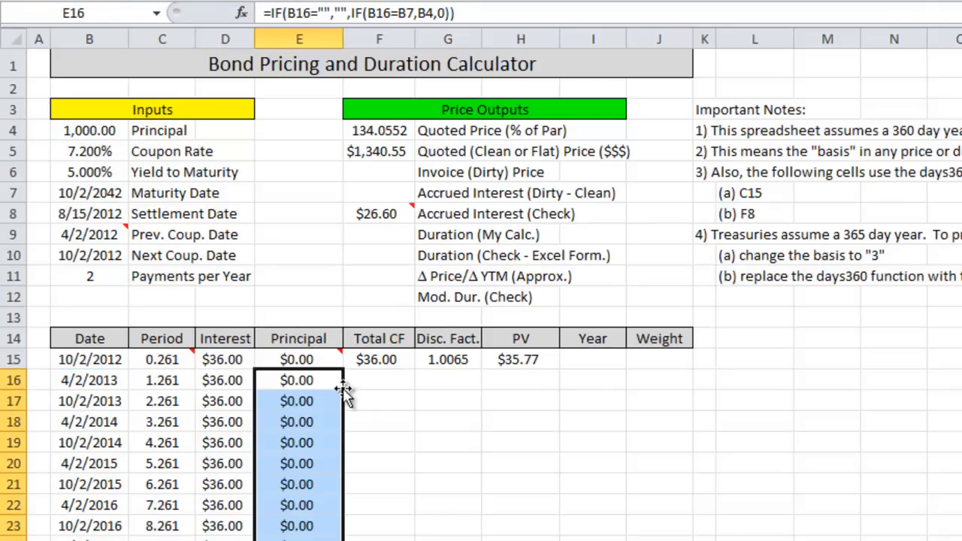
{"action": "key", "text": "ctrl+Down"}
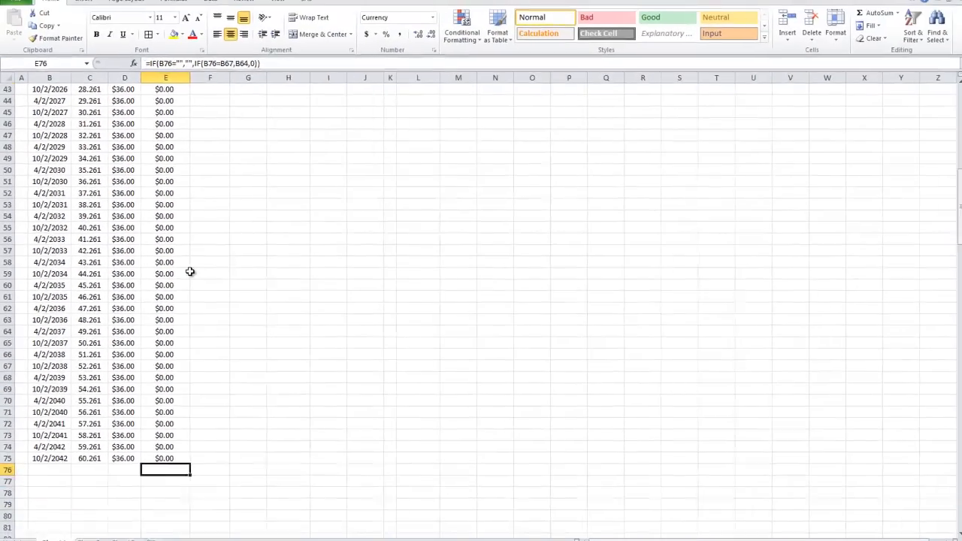
{"action": "key", "text": "ctrl+Up"}
{"action": "key", "text": "Up"}
{"action": "key", "text": "Down"}
{"action": "key", "text": "Down"}
{"action": "key", "text": "Down"}
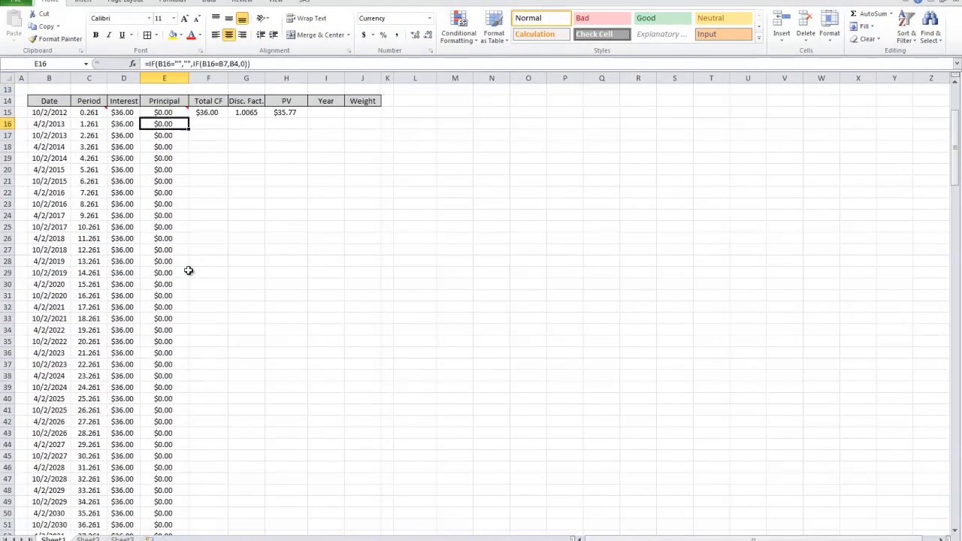
{"action": "key", "text": "ctrl+Down"}
{"action": "key", "text": "Up"}
{"action": "key", "text": "Up"}
{"action": "key", "text": "Up"}
{"action": "key", "text": "Up"}
{"action": "key", "text": "Up"}
{"action": "key", "text": "Up"}
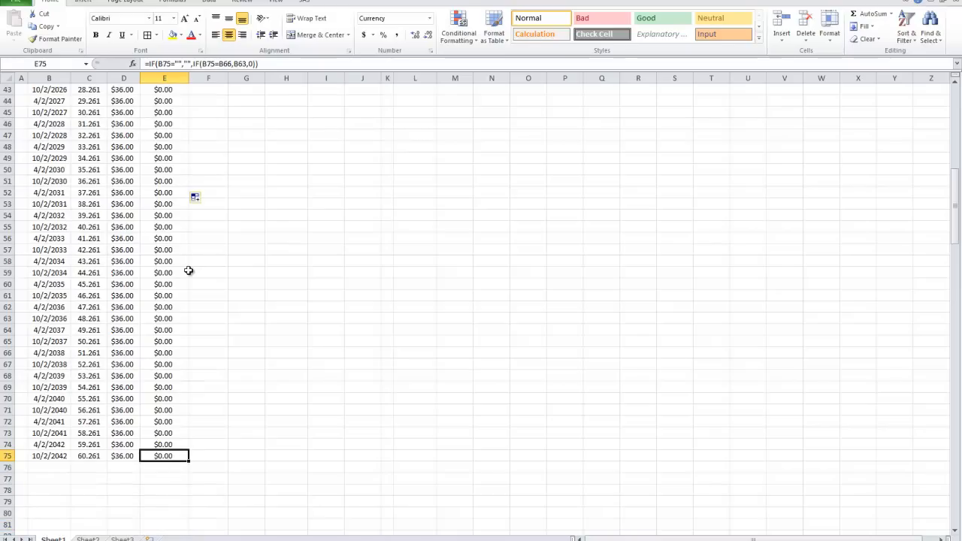
- Return to E16 and examine how the B7 and B4 references shift in the Principal formulas from E16 to E19
{"action": "key", "text": "ctrl+Home"}
{"action": "key", "text": "Down"}
{"action": "key", "text": "Down"}
{"action": "key", "text": "Down"}
{"action": "key", "text": "Down"}
{"action": "key", "text": "Down"}
{"action": "key", "text": "Down"}
{"action": "key", "text": "Down"}
{"action": "key", "text": "Down"}
{"action": "key", "text": "Down"}
{"action": "key", "text": "Down"}
{"action": "key", "text": "Down"}
{"action": "key", "text": "Down"}
{"action": "key", "text": "Down"}
{"action": "key", "text": "Down"}
{"action": "key", "text": "Down"}
{"action": "key", "text": "Down"}
{"action": "key", "text": "Right"}
{"action": "key", "text": "Right"}
{"action": "key", "text": "Up"}
{"action": "key", "text": "Right"}
{"action": "key", "text": "Right"}
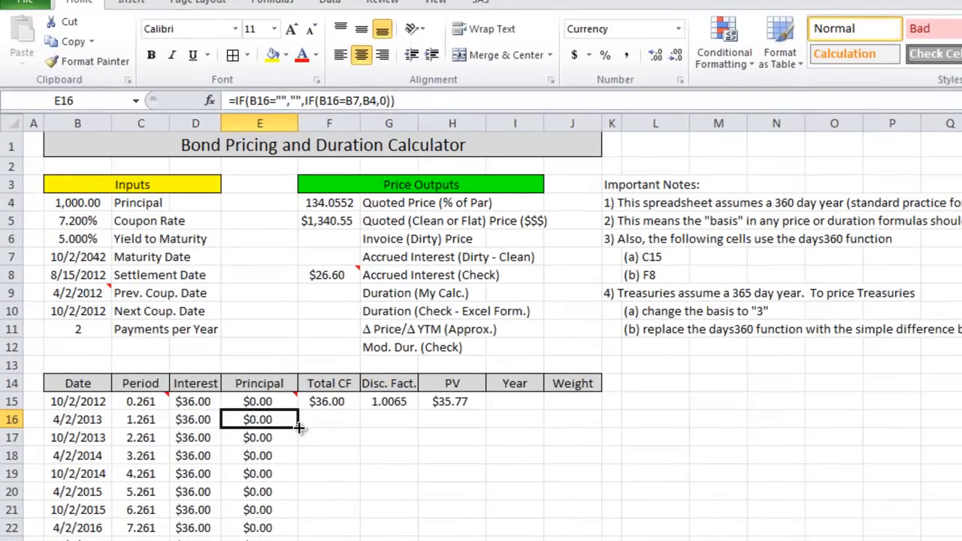
{"action": "left_click", "coordinate": [349, 100]}
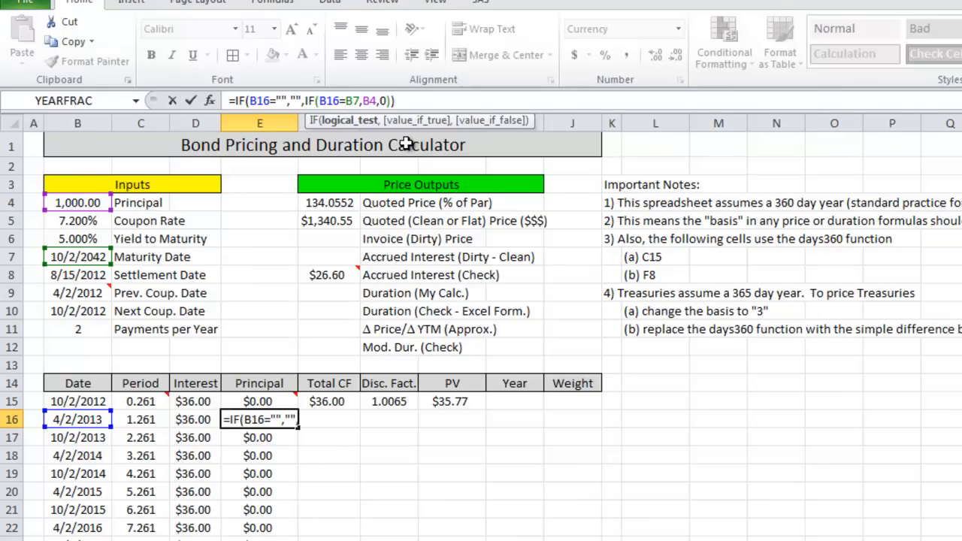
{"action": "key", "text": "Return"}
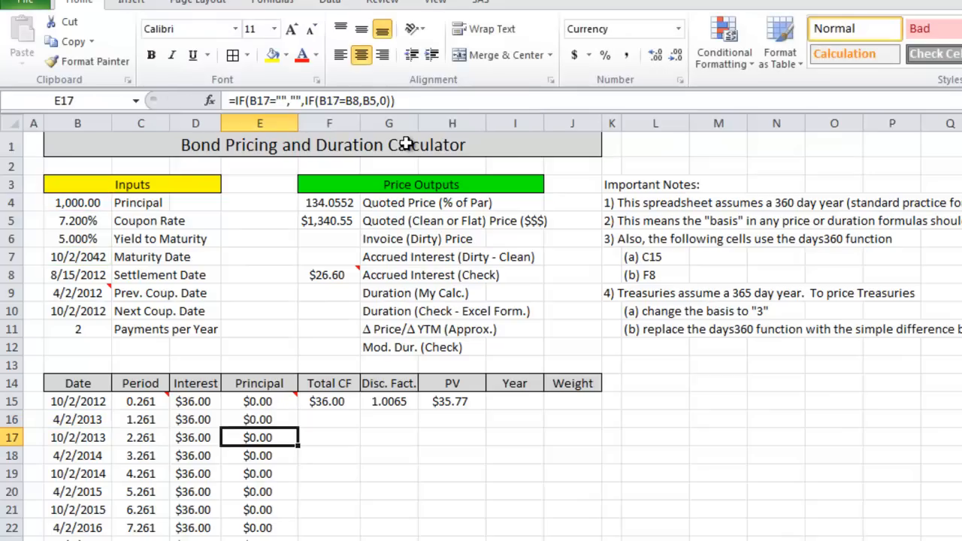
{"action": "key", "text": "Down"}
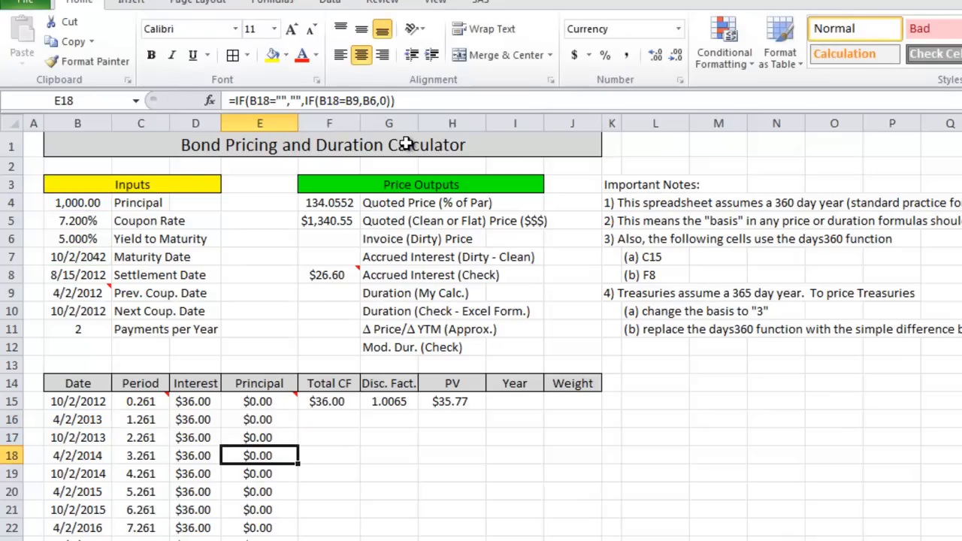
{"action": "key", "text": "Down"}
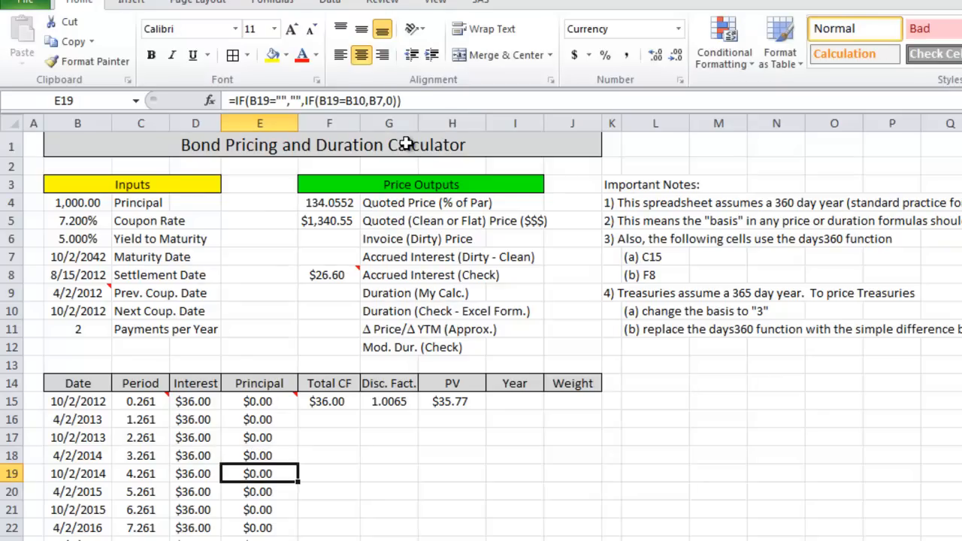
{"action": "key", "text": "ctrl+Home"}
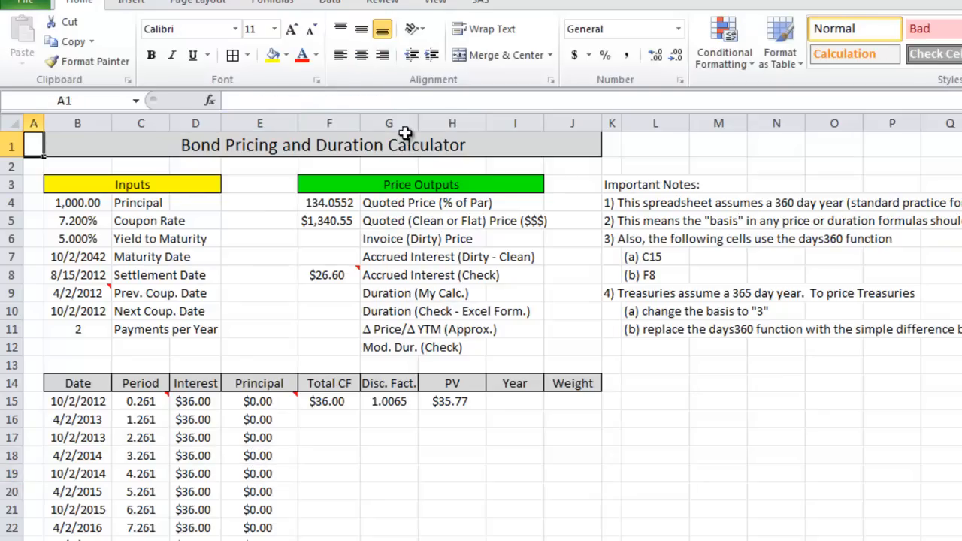
- Correct the E16 Principal formula to =IF(B16="","",IF(B16=$B$7,$B$4,0)), fill it down again and check the end of the column
{"action": "left_click", "coordinate": [278, 422]}
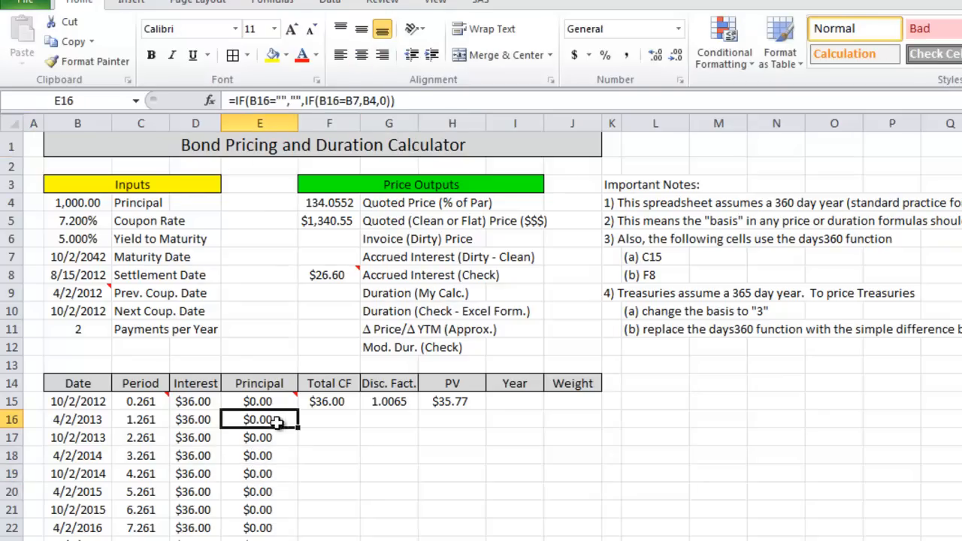
{"action": "left_click", "coordinate": [358, 101]}
{"action": "key", "text": "F4"}
{"action": "left_click", "coordinate": [374, 100]}
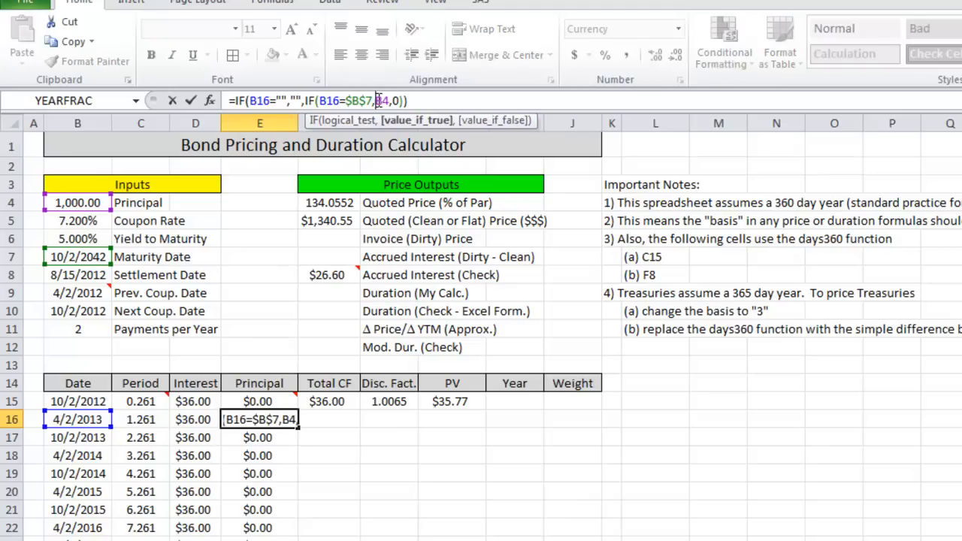
{"action": "key", "text": "Return"}
{"action": "key", "text": "Up"}
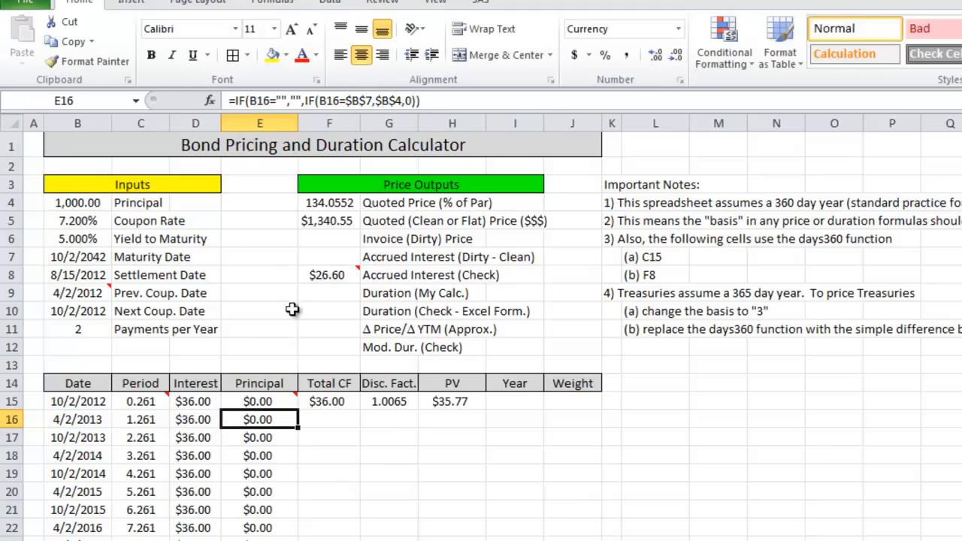
{"action": "double_click", "coordinate": [299, 429]}
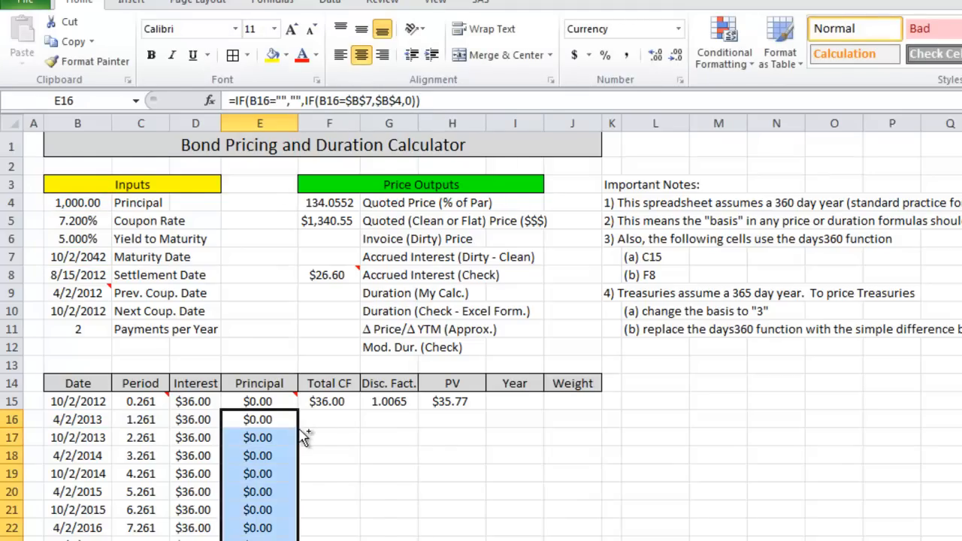
{"action": "key", "text": "ctrl+Down"}
- Calculate the second Total CF in F16 with =IF(B16="","",SUM(D16:E16)) and fill it down alongside the dates
{"action": "key", "text": "ctrl+Home"}
{"action": "key", "text": "Right"}
{"action": "key", "text": "Right"}
{"action": "key", "text": "Right"}
{"action": "key", "text": "Right"}
{"action": "key", "text": "Down"}
{"action": "key", "text": "Right"}
{"action": "key", "text": "Down"}
{"action": "key", "text": "Down"}
{"action": "key", "text": "Down"}
{"action": "key", "text": "Down"}
{"action": "key", "text": "Down"}
{"action": "key", "text": "Down"}
{"action": "key", "text": "Down"}
{"action": "key", "text": "Down"}
{"action": "key", "text": "Down"}
{"action": "key", "text": "Down"}
{"action": "key", "text": "Down"}
{"action": "key", "text": "Down"}
{"action": "key", "text": "Down"}
{"action": "key", "text": "Down"}
{"action": "key", "text": "Down"}
{"action": "key", "text": "Up"}
{"action": "type", "text": "=if("}
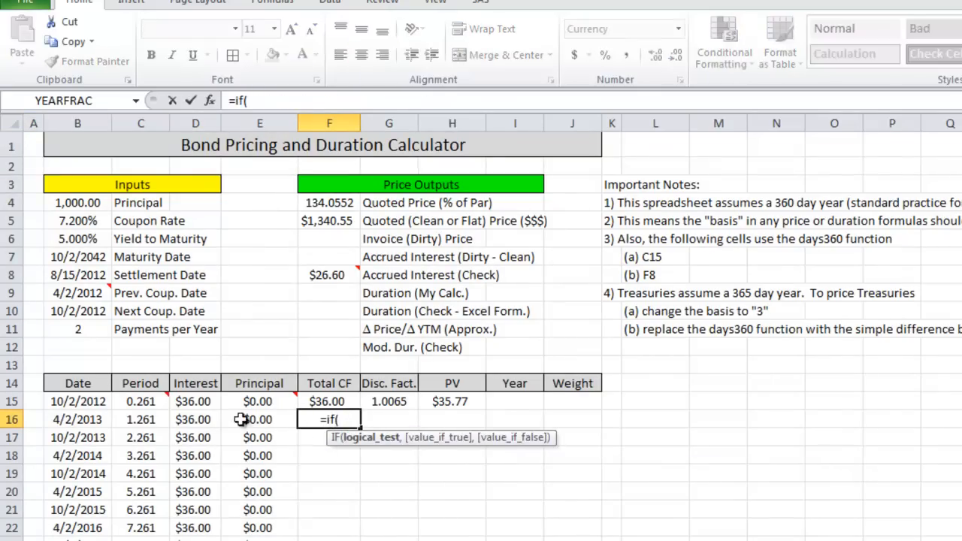
{"action": "left_click", "coordinate": [101, 422]}
{"action": "type", "text": "=\"\",\"\","}
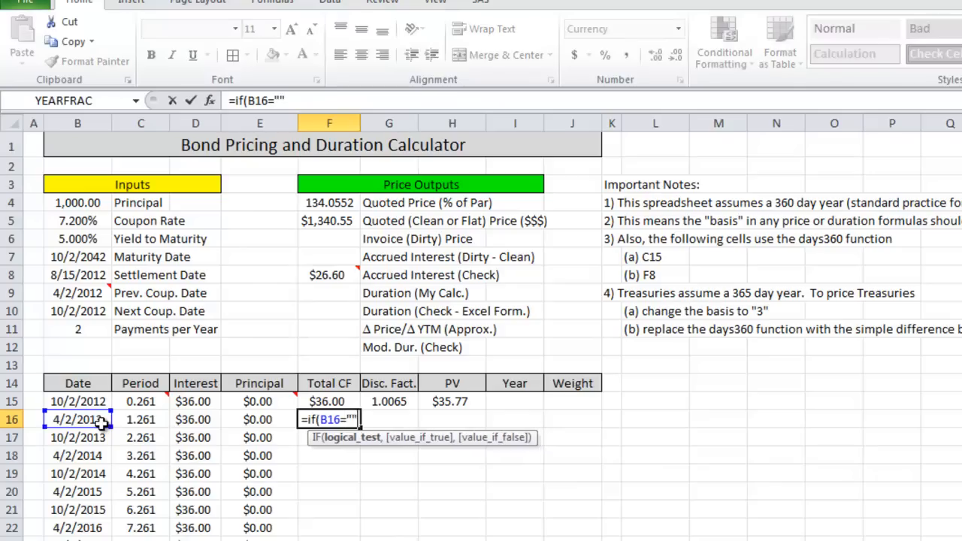
{"action": "type", "text": "sum("}
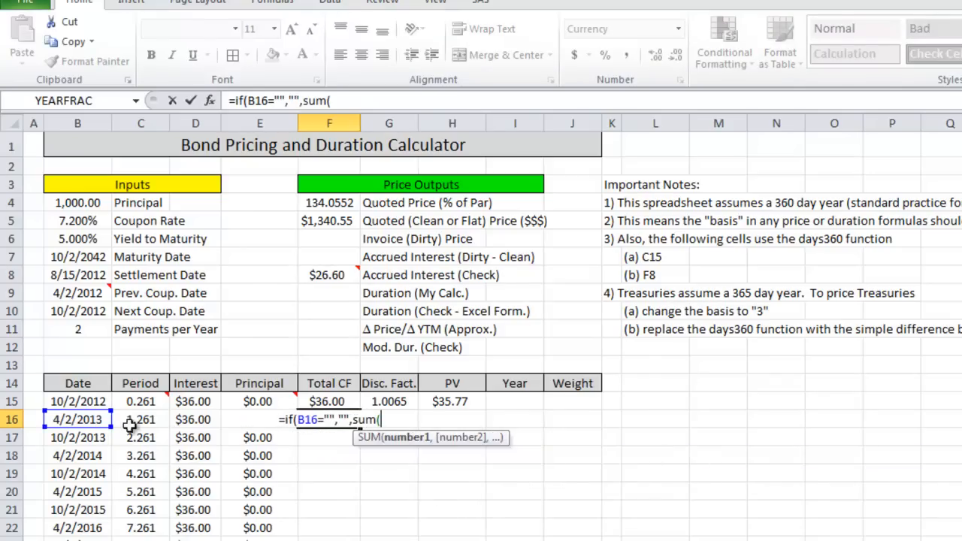
{"action": "left_click_drag", "start_coordinate": [184, 419], "coordinate": [224, 419]}
{"action": "type", "text": "))"}
{"action": "key", "text": "Return"}
{"action": "key", "text": "Up"}
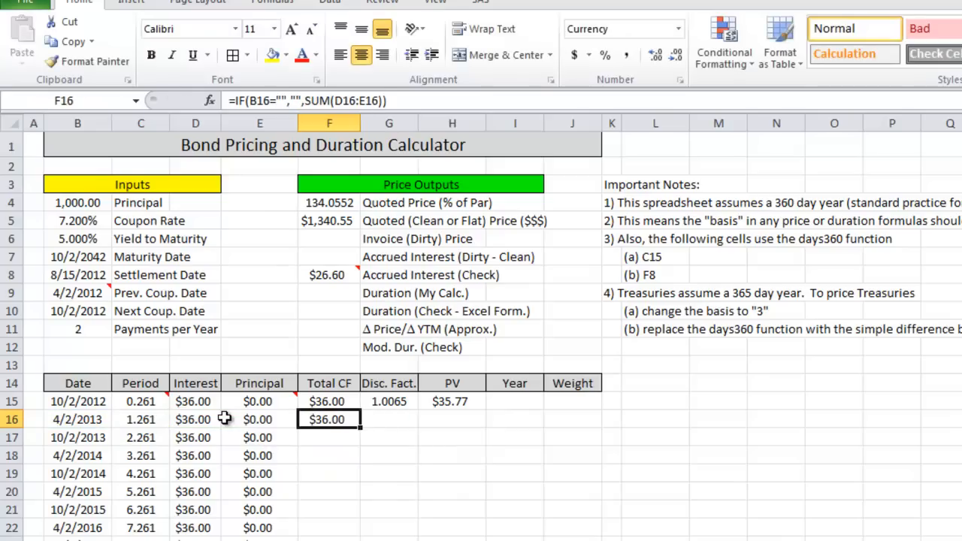
{"action": "double_click", "coordinate": [355, 427]}
- Calculate the second discount factor in G16 with =IF(B16="","",(1+B6/B11)^C16) and fill it down alongside the dates
{"action": "left_click", "coordinate": [383, 421]}
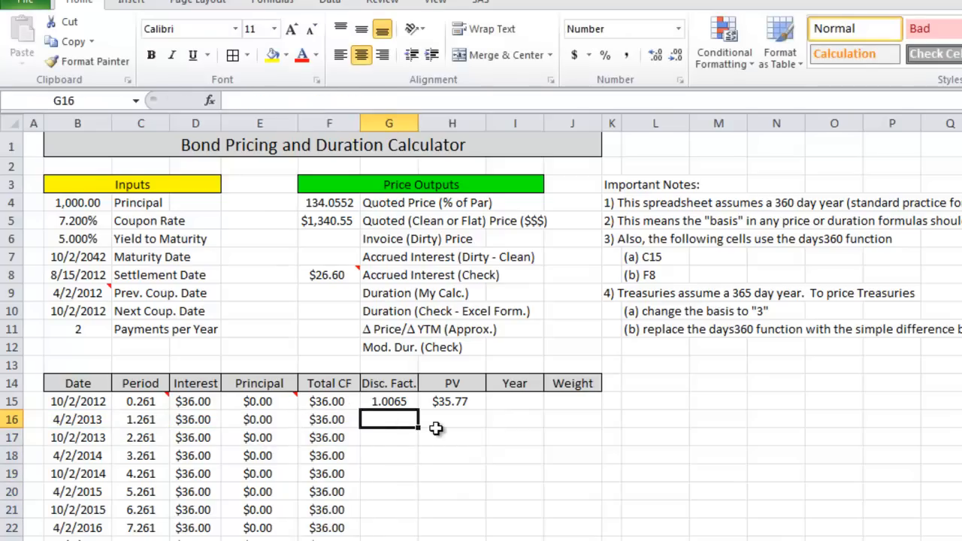
{"action": "type", "text": "=if("}
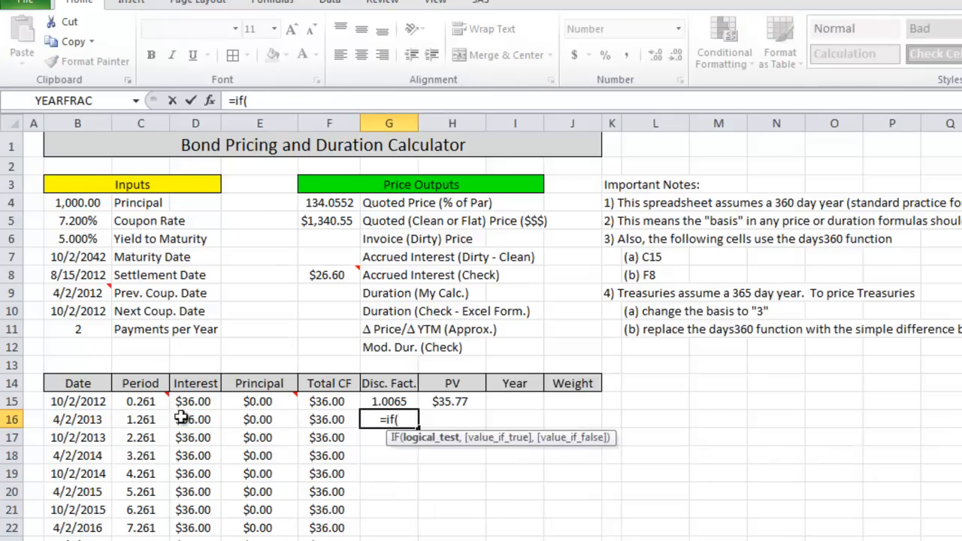
{"action": "left_click", "coordinate": [79, 421]}
{"action": "type", "text": "=\"\",\"\","}
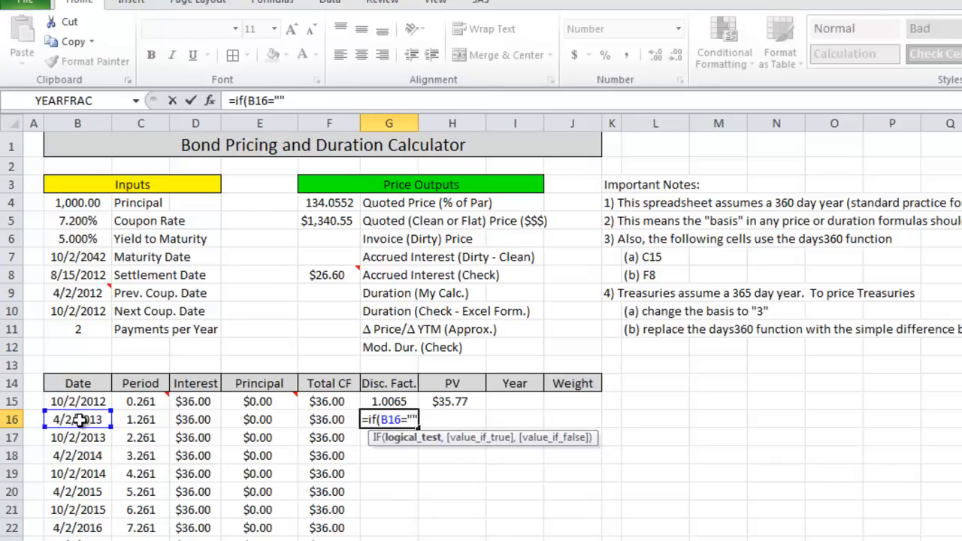
{"action": "type", "text": "(1+"}
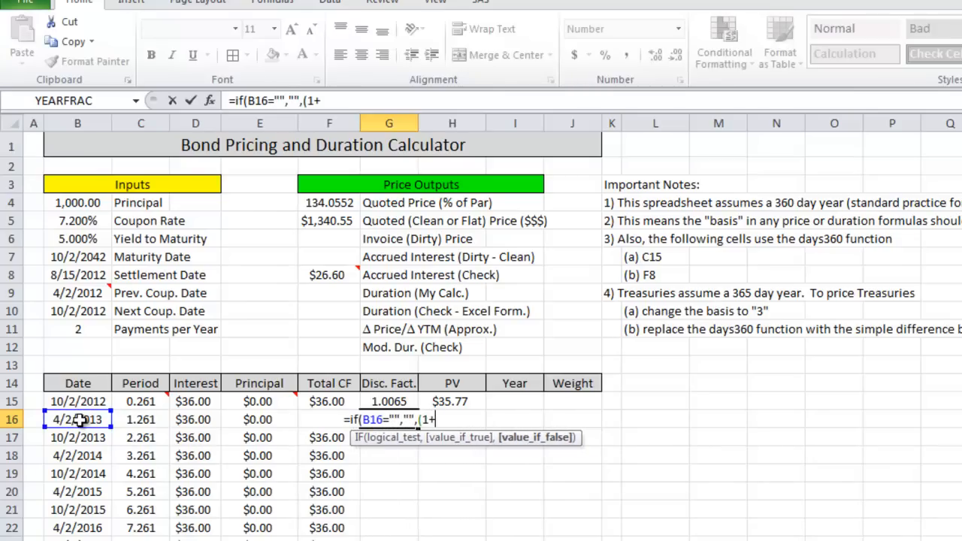
{"action": "left_click", "coordinate": [75, 249]}
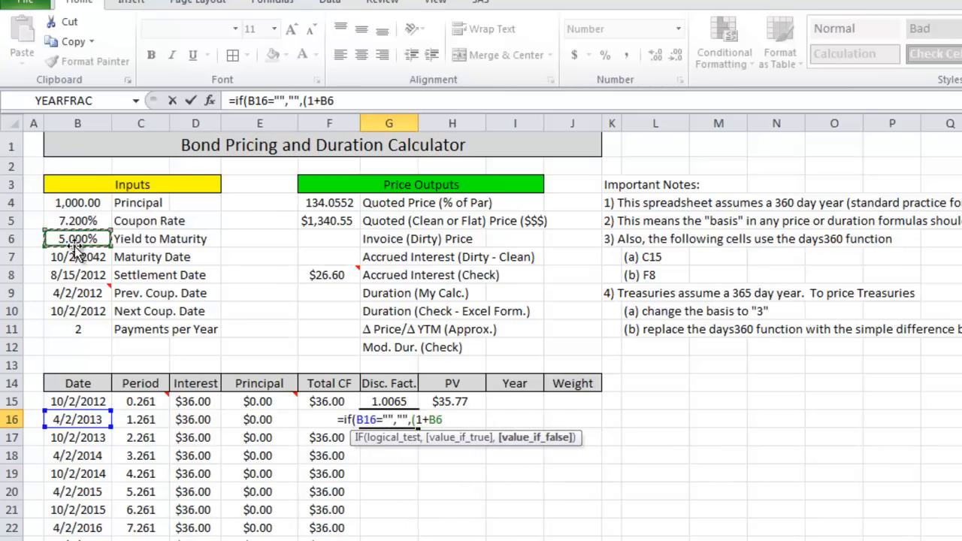
{"action": "type", "text": "/"}
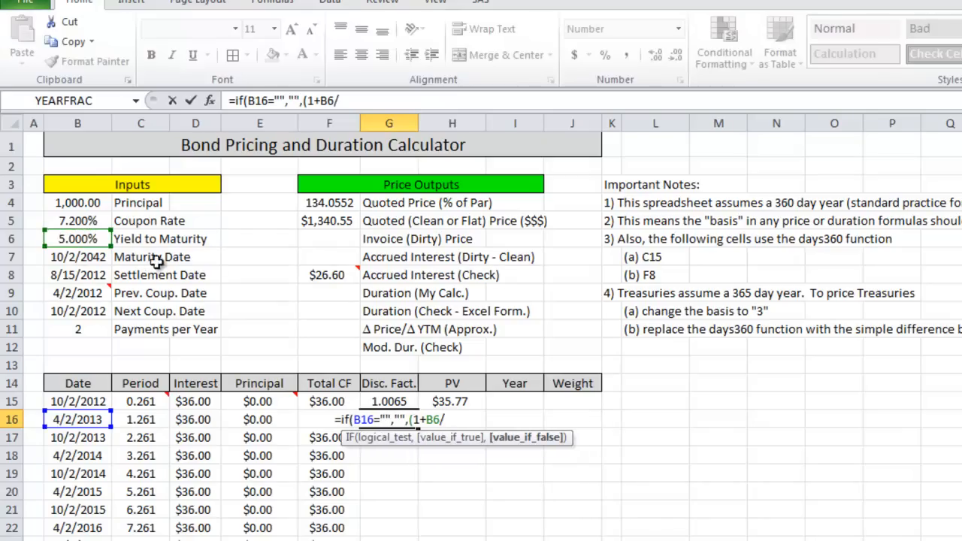
{"action": "left_click", "coordinate": [87, 326]}
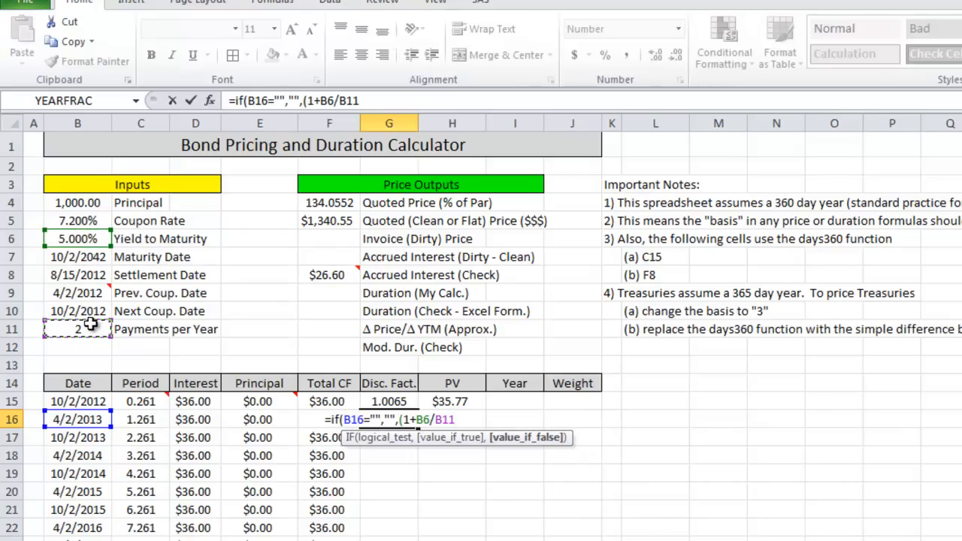
{"action": "type", "text": ")^"}
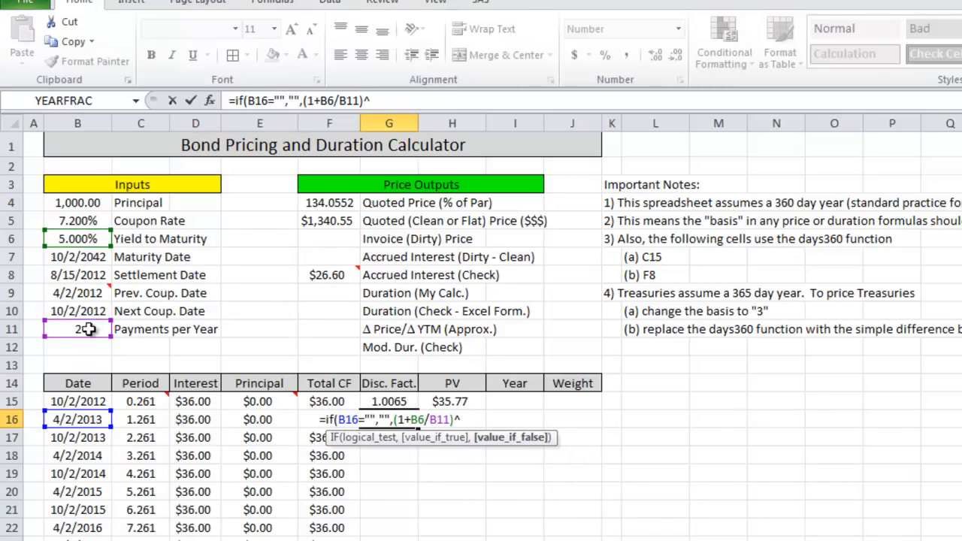
{"action": "left_click", "coordinate": [133, 423]}
{"action": "key", "text": "ctrl+Return"}
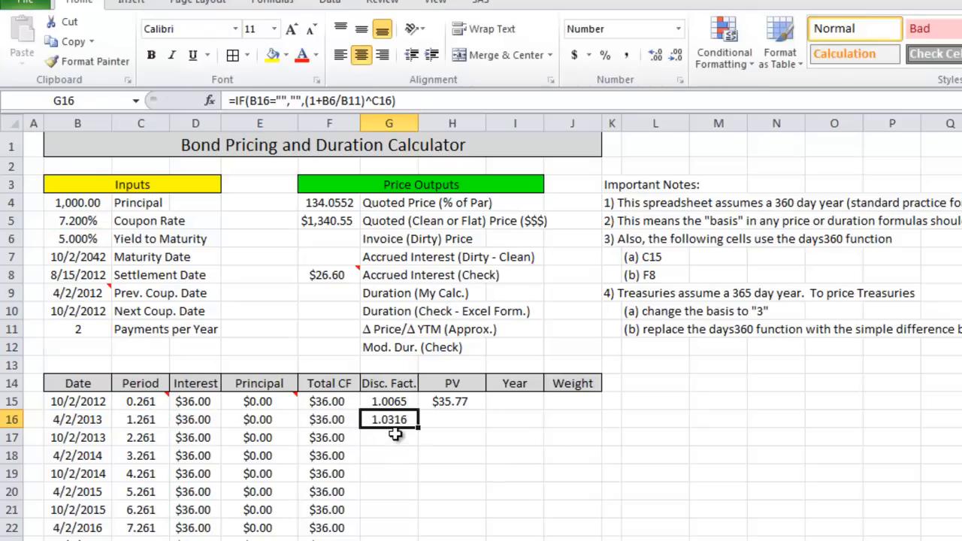
{"action": "double_click", "coordinate": [418, 429]}
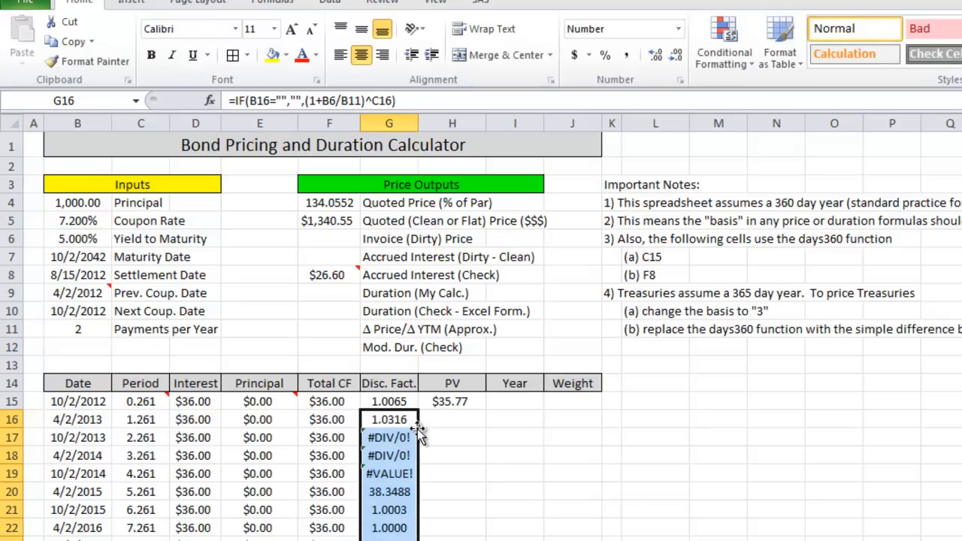
- Make the B6 and B11 references absolute in the G16 discount factor formula and fill it down again
{"action": "left_click", "coordinate": [404, 419]}
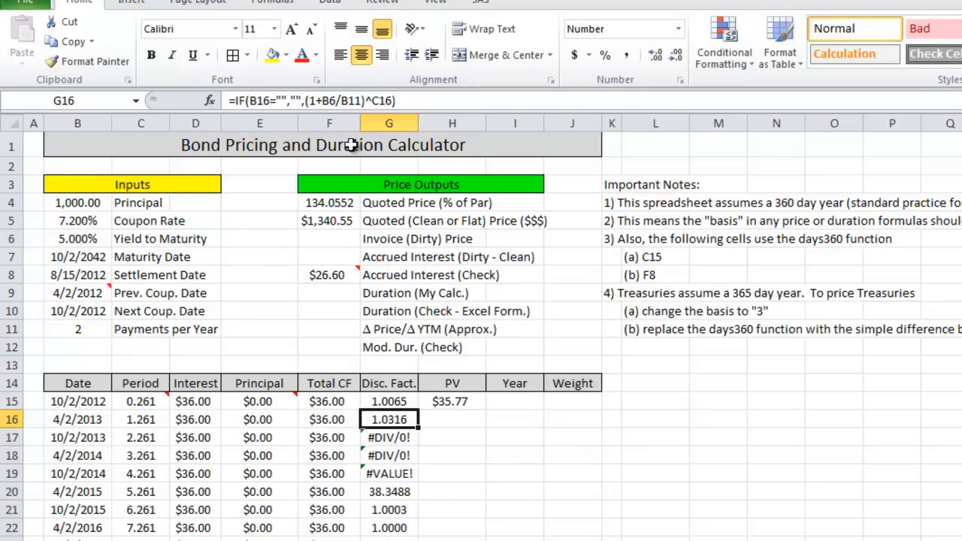
{"action": "left_click", "coordinate": [331, 100]}
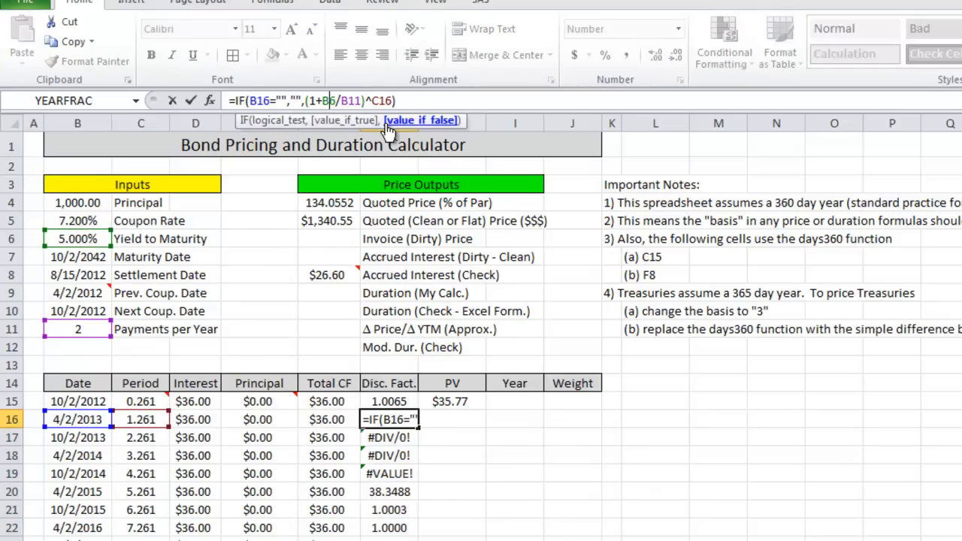
{"action": "key", "text": "F4"}
{"action": "left_click", "coordinate": [364, 99]}
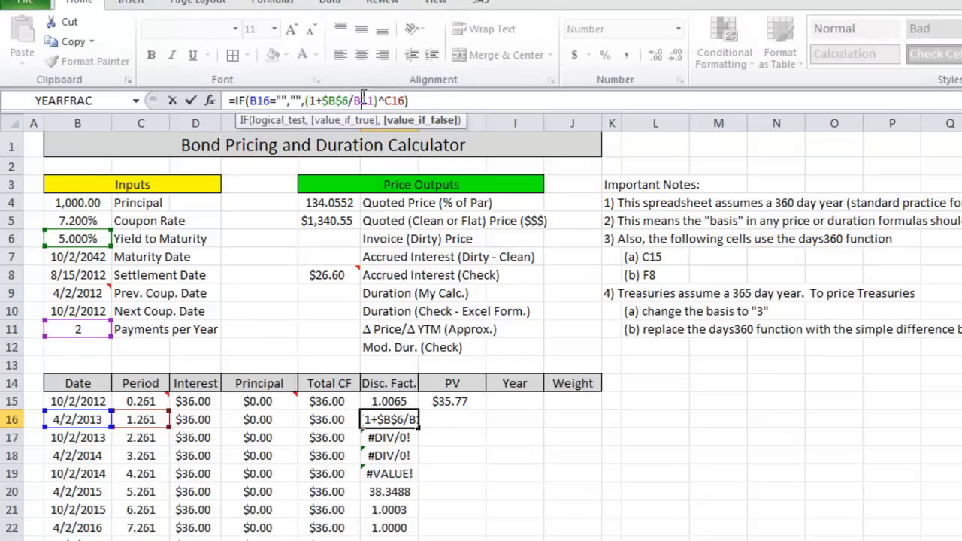
{"action": "key", "text": "F4"}
{"action": "key", "text": "ctrl+Return"}
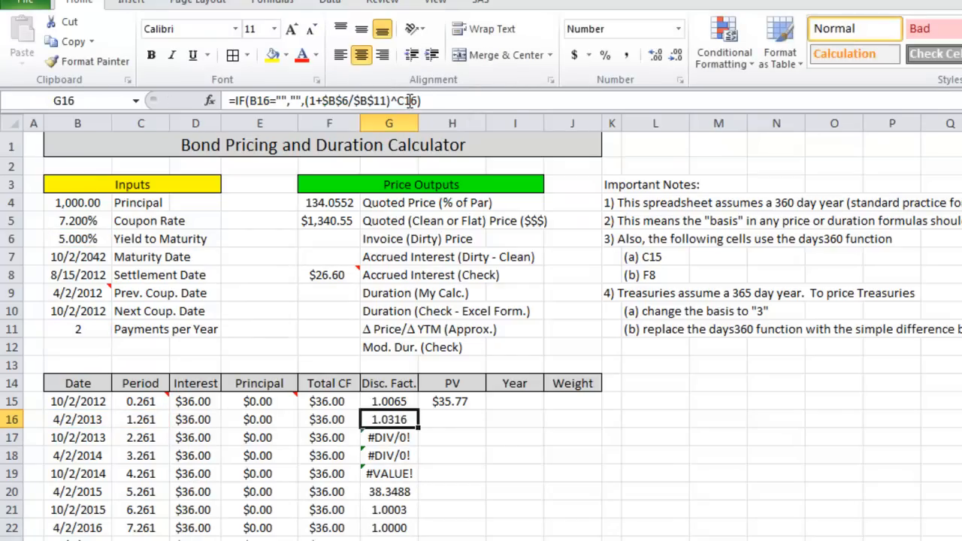
{"action": "double_click", "coordinate": [420, 428]}
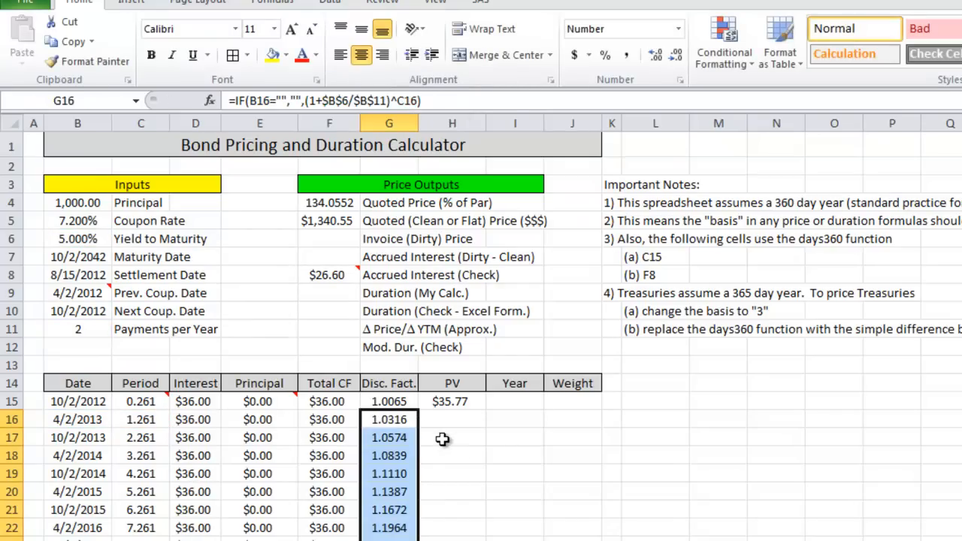
- Calculate the second PV in H16 with =IF(B16="","",F16/G16) and fill it down alongside the dates
{"action": "left_click", "coordinate": [474, 421]}
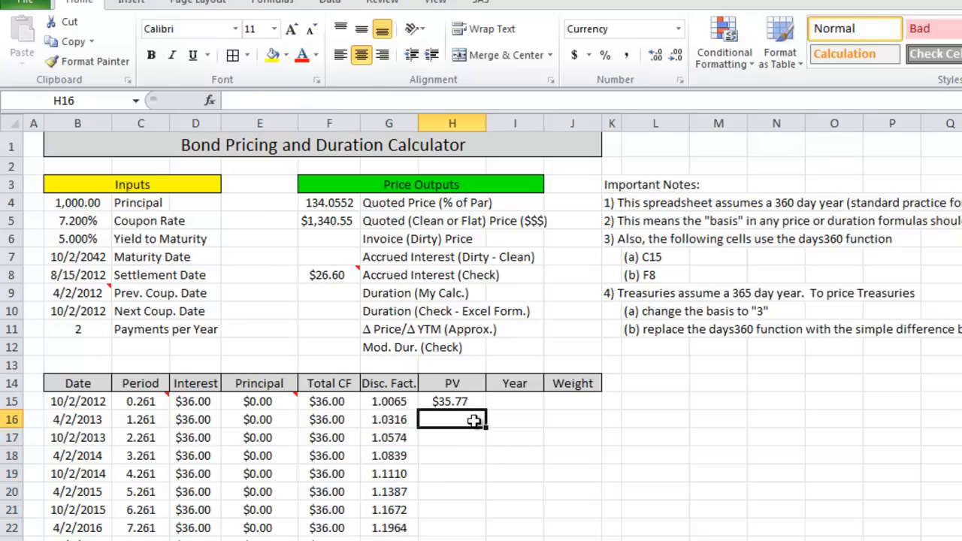
{"action": "type", "text": "=if("}
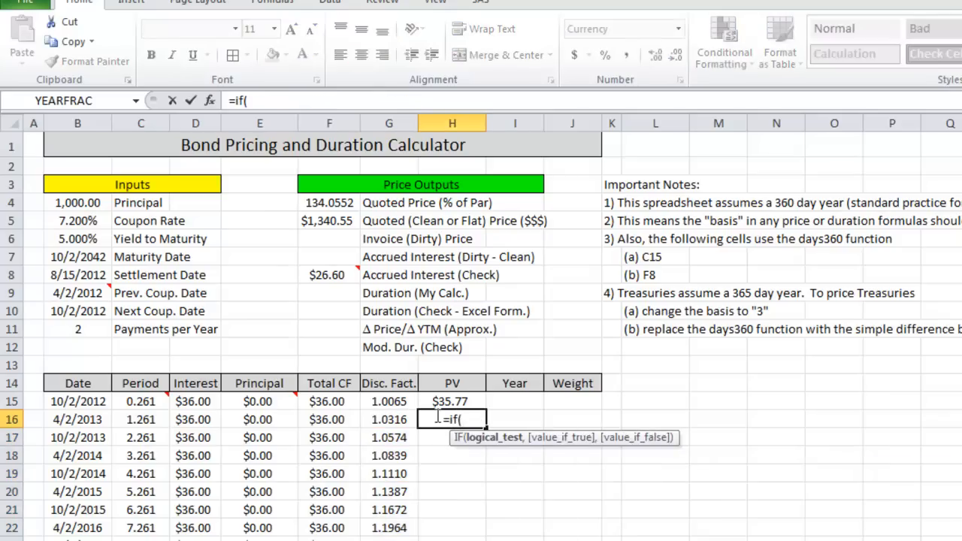
{"action": "left_click", "coordinate": [78, 419]}
{"action": "type", "text": "=\"\","}
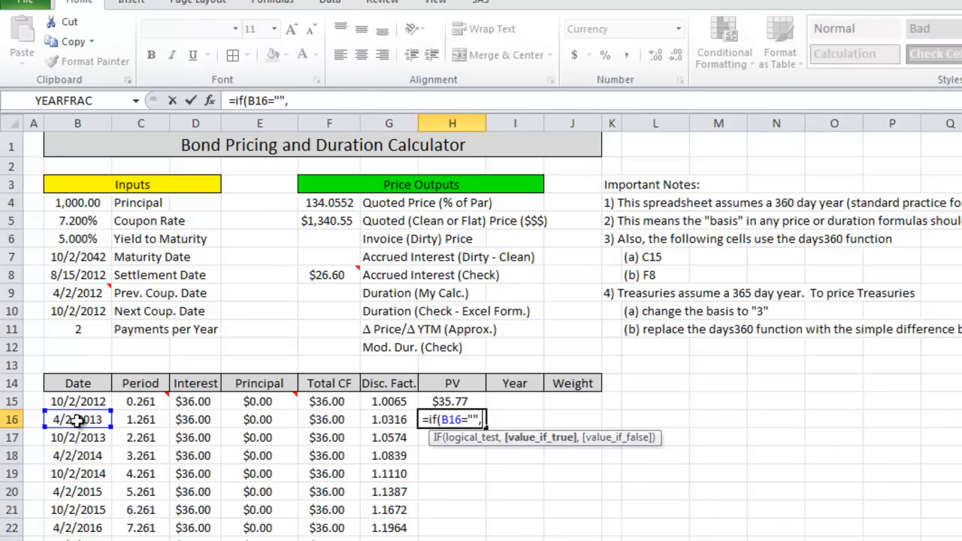
{"action": "type", "text": "\"\","}
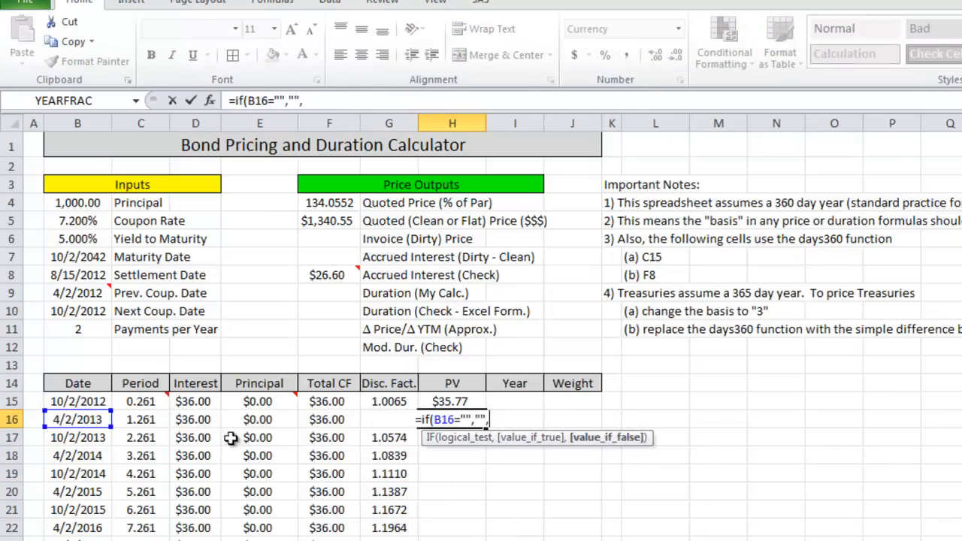
{"action": "left_click", "coordinate": [329, 421]}
{"action": "type", "text": "/"}
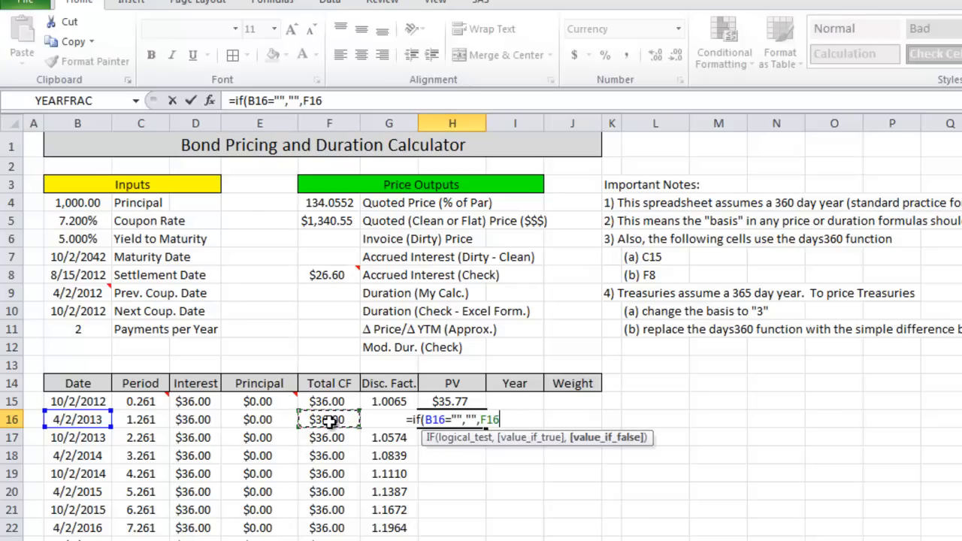
{"action": "type", "text": "G16)"}
{"action": "key", "text": "Return"}
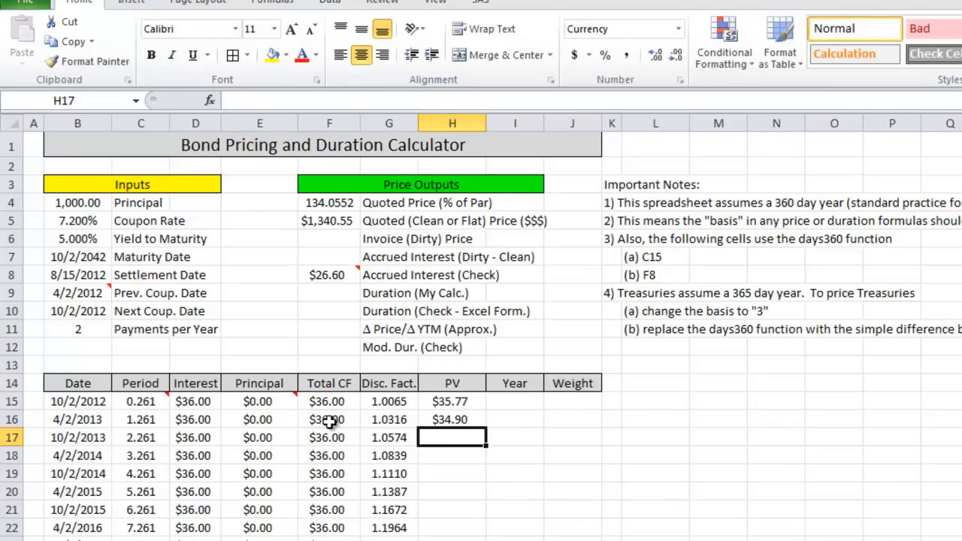
{"action": "key", "text": "Up"}
{"action": "double_click", "coordinate": [487, 429]}
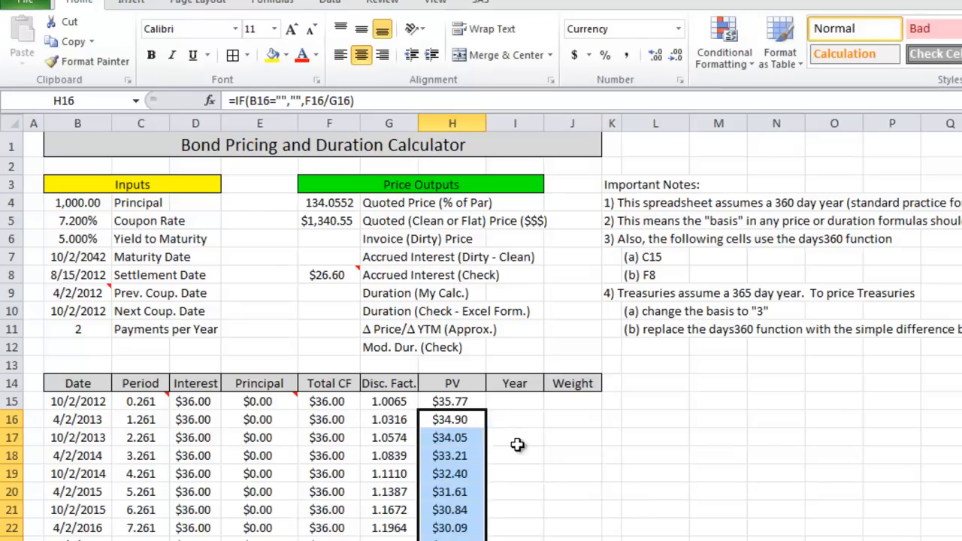
{"action": "left_click", "coordinate": [517, 445]}
- Review the Total CF formulas down column F, starting from F16 and continuing past F24
{"action": "left_click", "coordinate": [476, 421]}
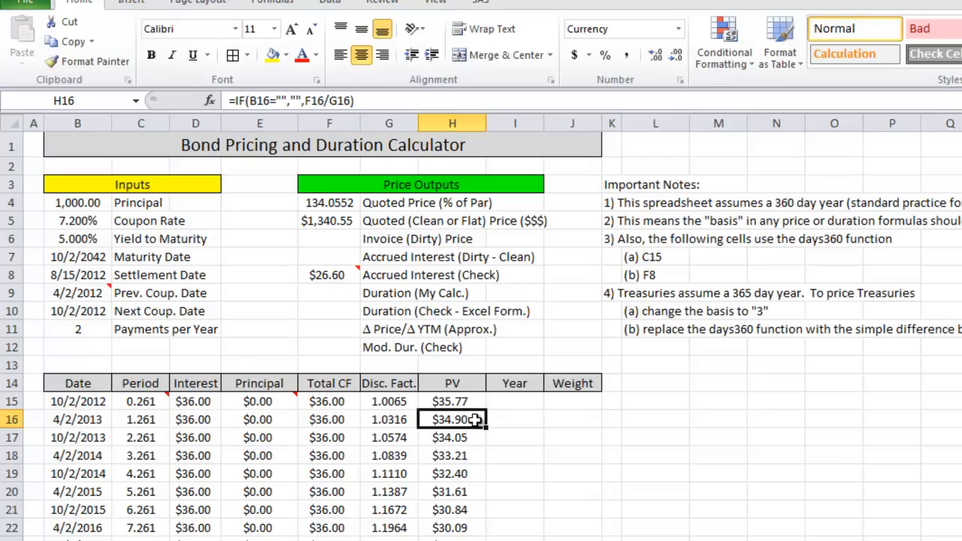
{"action": "key", "text": "Left"}
{"action": "key", "text": "Left"}
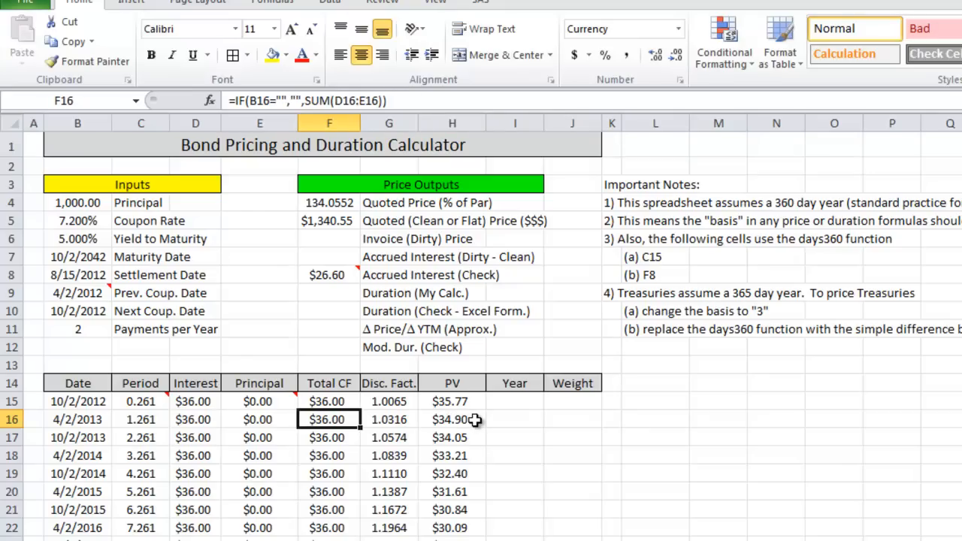
{"action": "key", "text": "Down"}
{"action": "key", "text": "Down"}
{"action": "key", "text": "Down"}
{"action": "key", "text": "Down"}
{"action": "key", "text": "Down"}
{"action": "key", "text": "Down"}
{"action": "key", "text": "Down"}
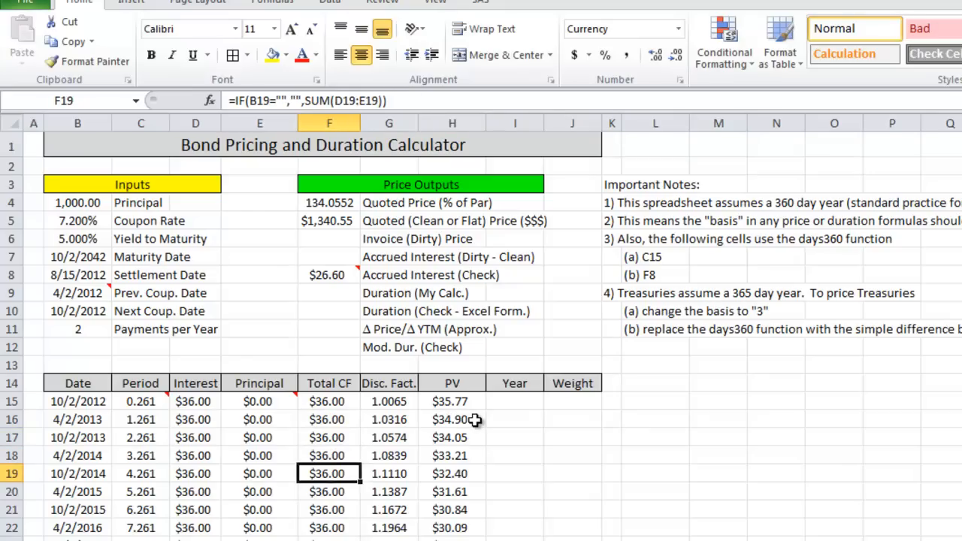
{"action": "key", "text": "Down"}
{"action": "key", "text": "Down"}
{"action": "key", "text": "Down"}
{"action": "key", "text": "Down"}
{"action": "key", "text": "Up"}
{"action": "key", "text": "Up"}
{"action": "key", "text": "Up"}
{"action": "key", "text": "Up"}
{"action": "key", "text": "Up"}
{"action": "key", "text": "Up"}
{"action": "key", "text": "Up"}
{"action": "key", "text": "Up"}
{"action": "key", "text": "Up"}
{"action": "key", "text": "Up"}
{"action": "key", "text": "Down"}
{"action": "key", "text": "Down"}
{"action": "key", "text": "Down"}
{"action": "key", "text": "Down"}
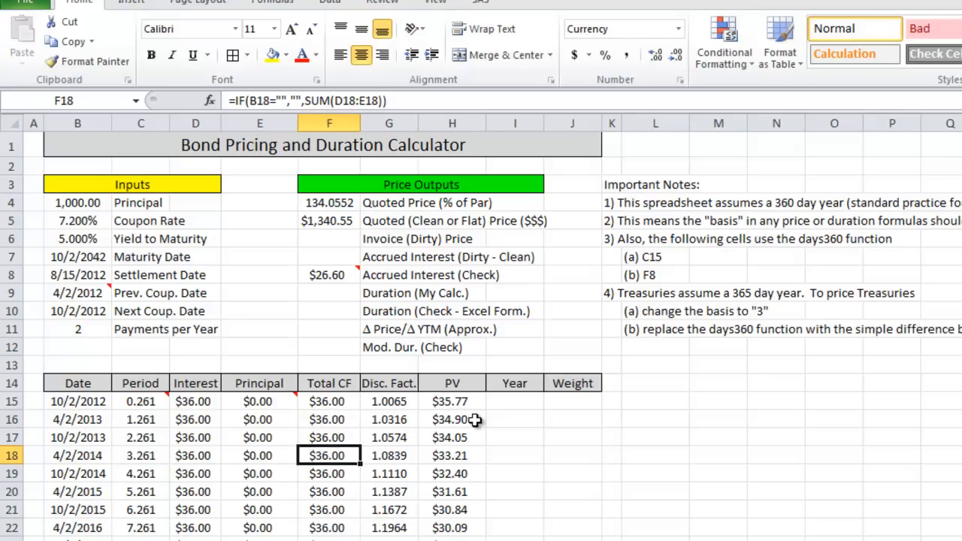
{"action": "key", "text": "Down"}
{"action": "key", "text": "Down"}
{"action": "key", "text": "Down"}
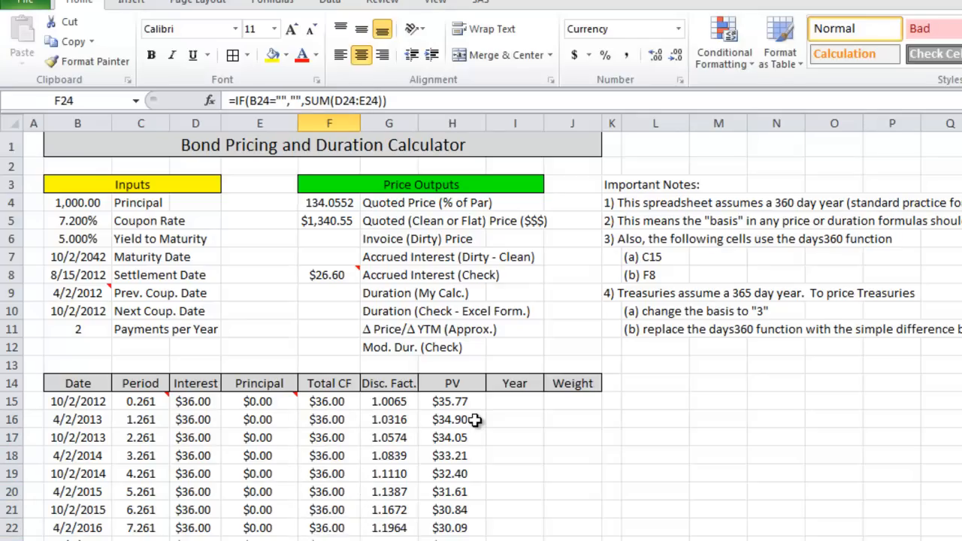
{"action": "key", "text": "Down"}
{"action": "key", "text": "Down"}
- Review the PV formulas in column H between the first cash flow row and about row 29
{"action": "key", "text": "Right"}
{"action": "key", "text": "Right"}
{"action": "key", "text": "Up"}
{"action": "key", "text": "Up"}
{"action": "key", "text": "Up"}
{"action": "key", "text": "Up"}
{"action": "key", "text": "Up"}
{"action": "key", "text": "Up"}
{"action": "key", "text": "Up"}
{"action": "key", "text": "Up"}
{"action": "key", "text": "Up"}
{"action": "key", "text": "Up"}
{"action": "key", "text": "Up"}
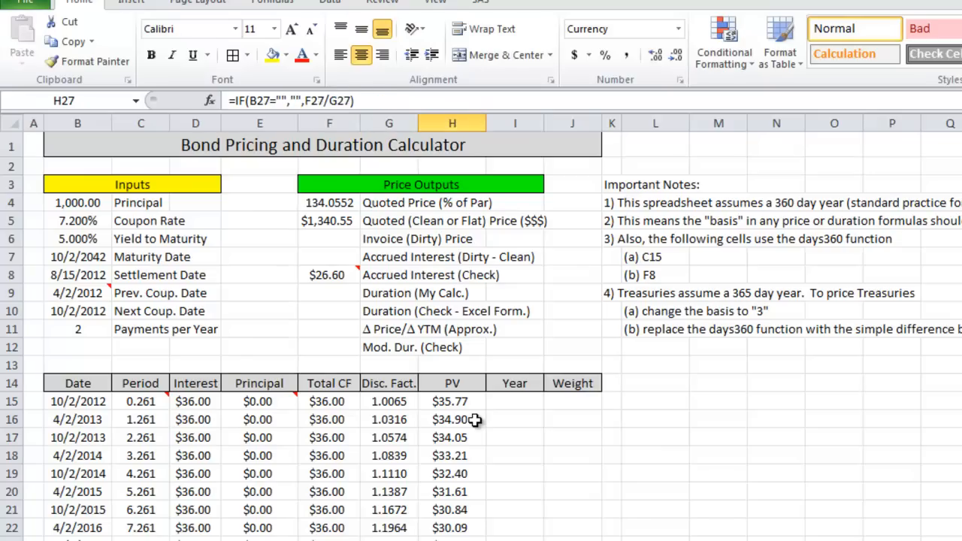
{"action": "key", "text": "Up"}
{"action": "key", "text": "Down"}
{"action": "key", "text": "Down"}
{"action": "key", "text": "Down"}
{"action": "key", "text": "Down"}
{"action": "key", "text": "Down"}
{"action": "key", "text": "Down"}
{"action": "key", "text": "Down"}
{"action": "key", "text": "Down"}
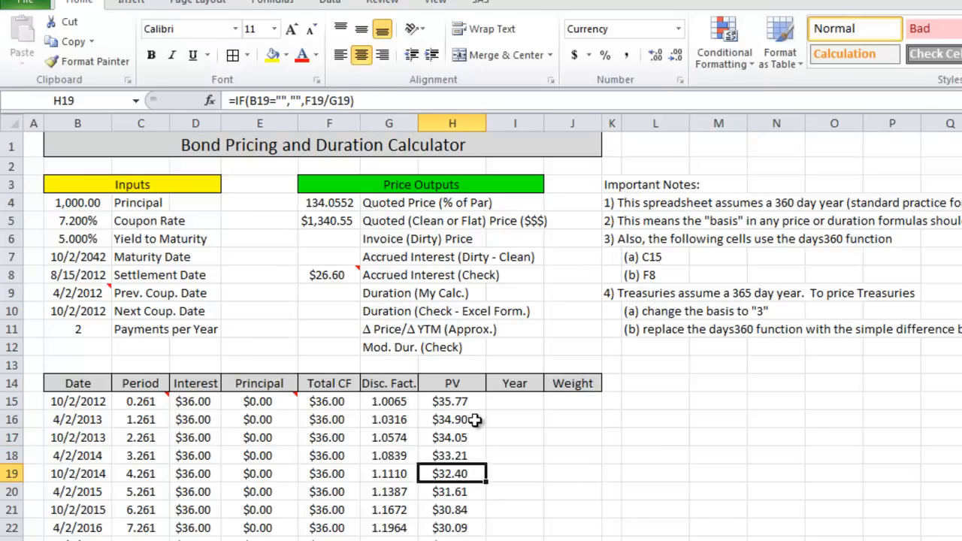
{"action": "key", "text": "Down"}
{"action": "key", "text": "Down"}
{"action": "key", "text": "Down"}
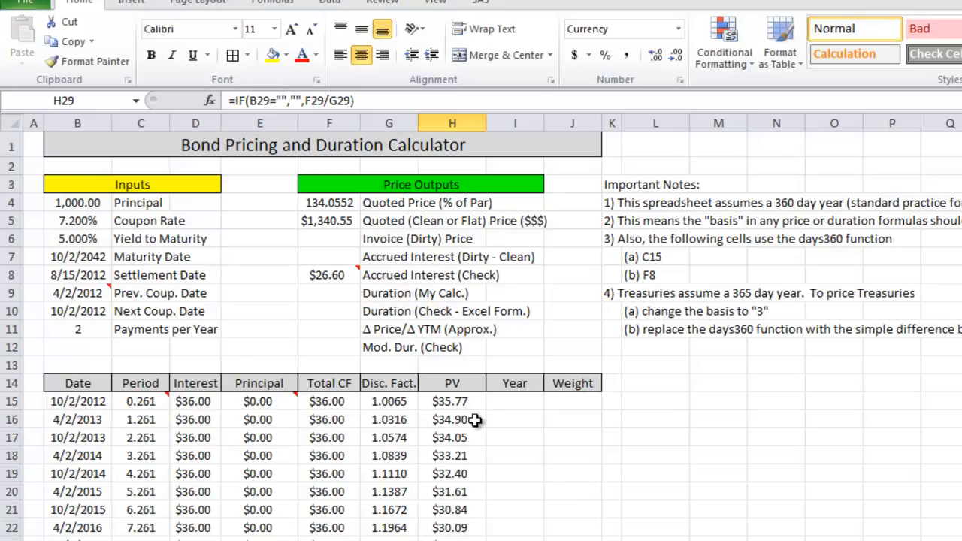
{"action": "key", "text": "Up"}
{"action": "key", "text": "Up"}
{"action": "key", "text": "Up"}
{"action": "key", "text": "Up"}
{"action": "key", "text": "Up"}
{"action": "key", "text": "Up"}
{"action": "key", "text": "Up"}
{"action": "key", "text": "Up"}
{"action": "key", "text": "Up"}
{"action": "key", "text": "Up"}
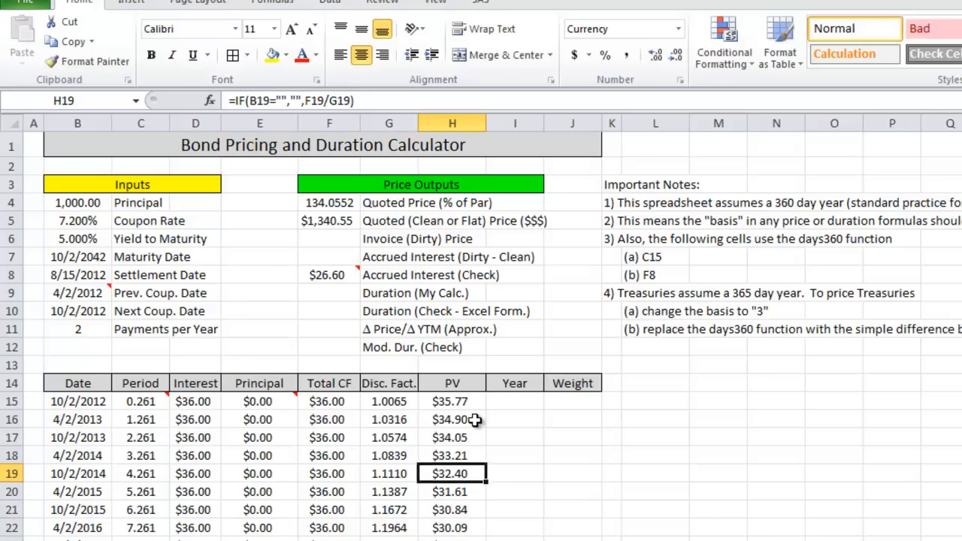
{"action": "key", "text": "Up"}
{"action": "key", "text": "Up"}
{"action": "key", "text": "Up"}
{"action": "key", "text": "Up"}
- Examine the first cash flow row's formulas in row 15, from Interest in D15 across to PV in H15
{"action": "key", "text": "Left"}
{"action": "key", "text": "Left"}
{"action": "key", "text": "Left"}
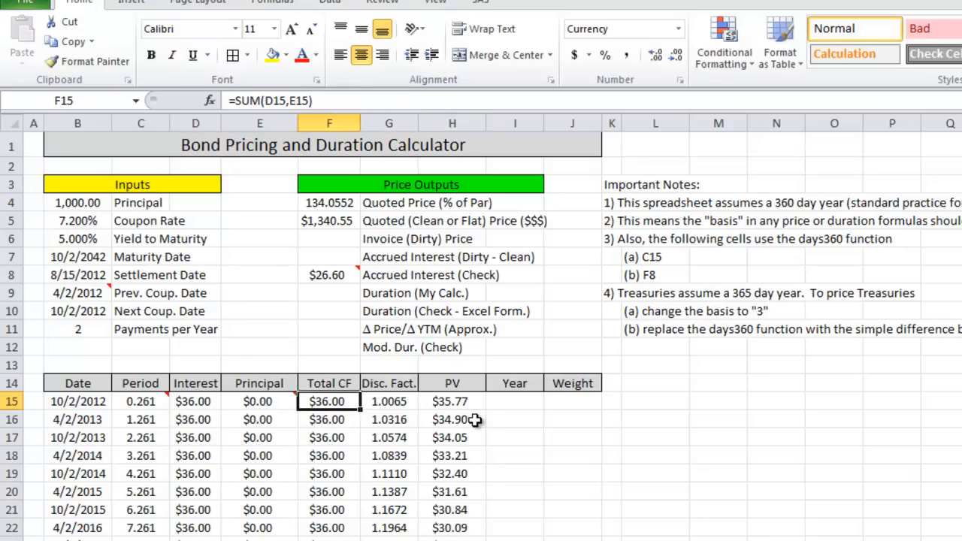
{"action": "key", "text": "Right"}
{"action": "key", "text": "Right"}
{"action": "key", "text": "Right"}
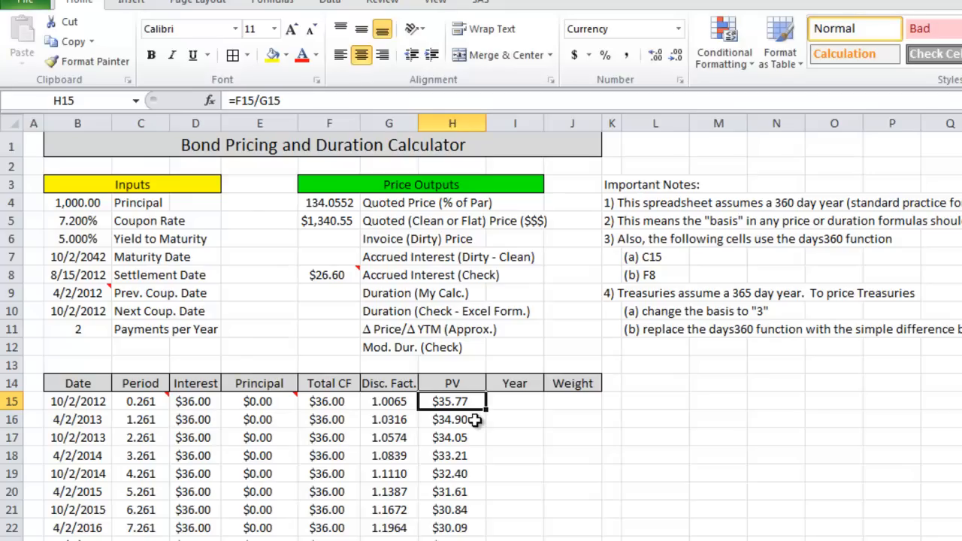
{"action": "key", "text": "Left"}
{"action": "key", "text": "Left"}
{"action": "key", "text": "Left"}
{"action": "key", "text": "Left"}
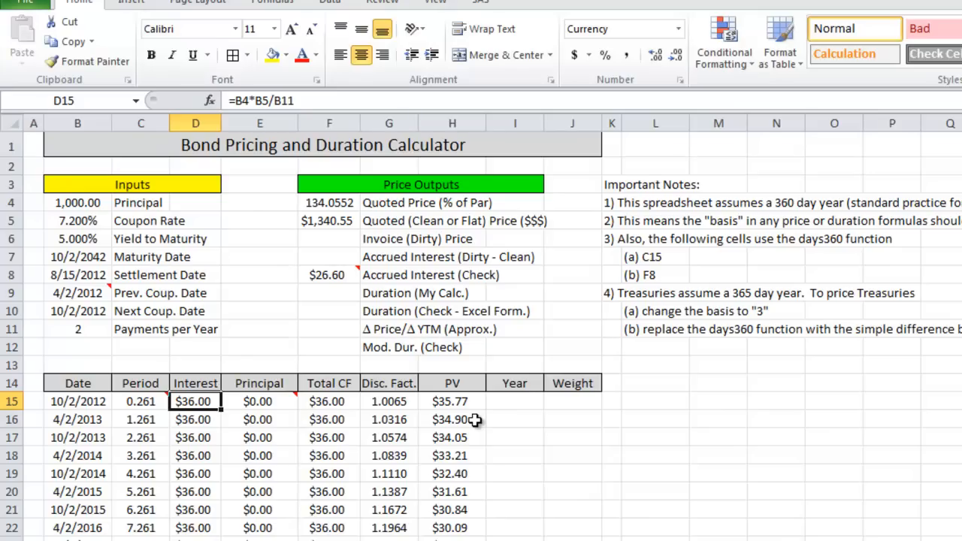
{"action": "key", "text": "Right"}
{"action": "key", "text": "Right"}
{"action": "key", "text": "Right"}
{"action": "key", "text": "Left"}
{"action": "key", "text": "Left"}
{"action": "key", "text": "Left"}
{"action": "key", "text": "Up"}
{"action": "key", "text": "Up"}
{"action": "key", "text": "Up"}
{"action": "key", "text": "Up"}
{"action": "key", "text": "Up"}
{"action": "key", "text": "Up"}
{"action": "key", "text": "Up"}
{"action": "key", "text": "Up"}
{"action": "key", "text": "Up"}
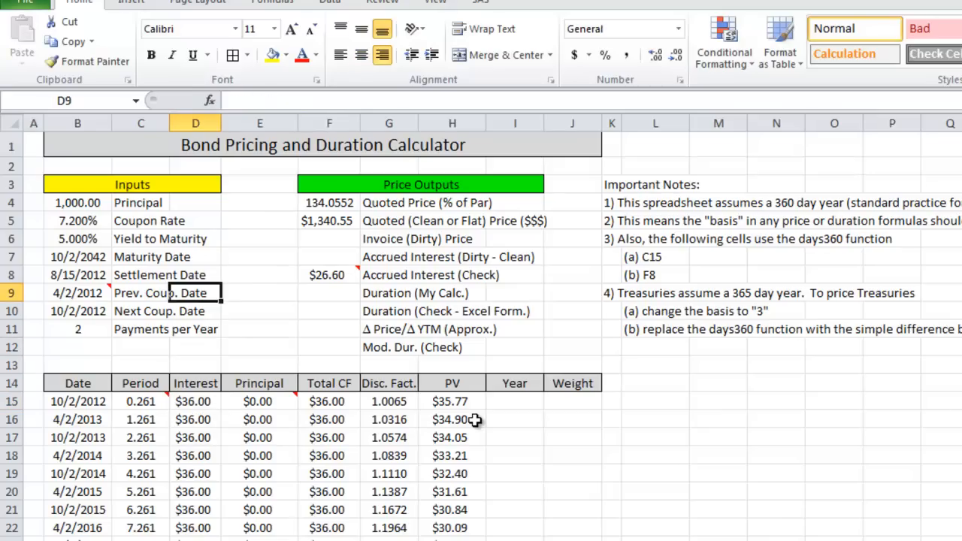
- Calculate the Invoice (Dirty) Price in F6 by summing the PV column with =SUM(H15:H81)
{"action": "key", "text": "Right"}
{"action": "key", "text": "Right"}
{"action": "type", "text": "=sum("}
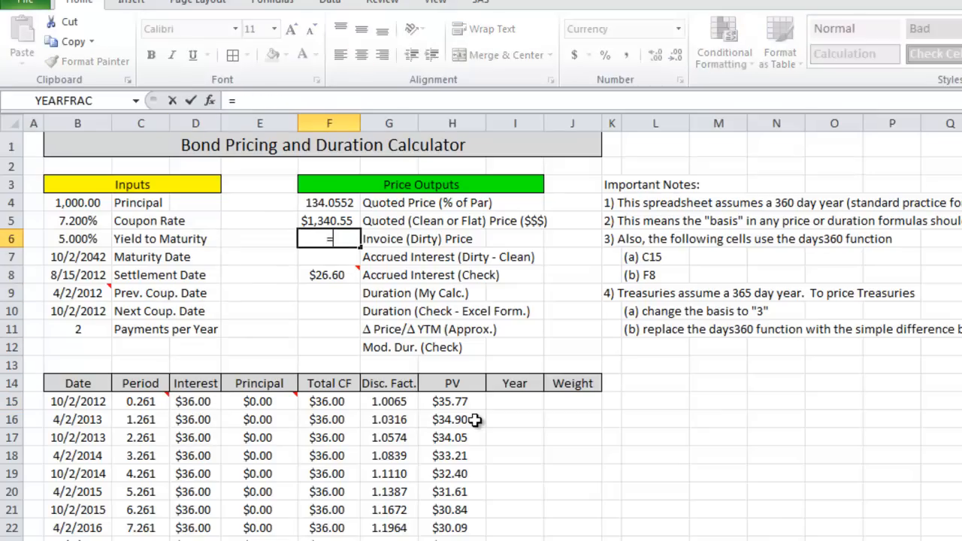
{"action": "key", "text": "Right"}
{"action": "key", "text": "Right"}
{"action": "key", "text": "Right"}
{"action": "key", "text": "Down"}
{"action": "key", "text": "Down"}
{"action": "key", "text": "Left"}
{"action": "key", "text": "Down"}
{"action": "key", "text": "Down"}
{"action": "key", "text": "Down"}
{"action": "key", "text": "Down"}
{"action": "key", "text": "Down"}
{"action": "key", "text": "Down"}
{"action": "key", "text": "Down"}
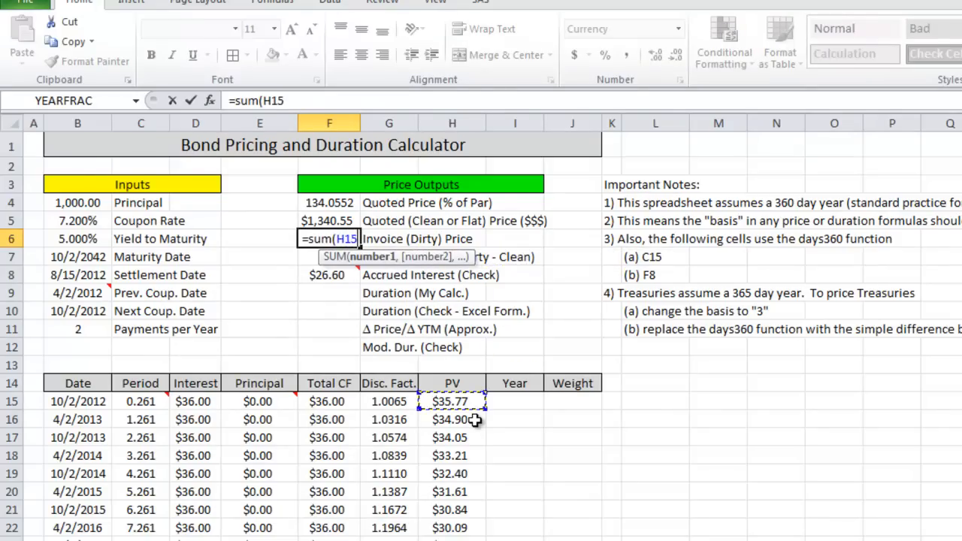
{"action": "key", "text": "ctrl+shift+Down"}
{"action": "type", "text": ")"}
{"action": "key", "text": "Return"}
{"action": "key", "text": "Up"}
{"action": "key", "text": "Up"}
{"action": "key", "text": "Up"}
{"action": "key", "text": "Up"}
{"action": "key", "text": "Up"}
{"action": "key", "text": "Up"}
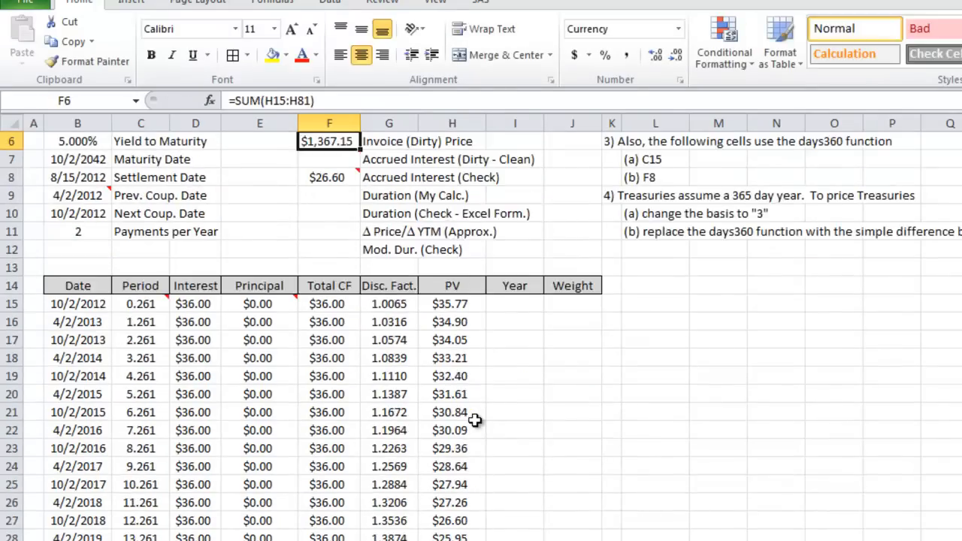
{"action": "key", "text": "Down"}
{"action": "key", "text": "Down"}
{"action": "key", "text": "Down"}
{"action": "key", "text": "Down"}
{"action": "key", "text": "Down"}
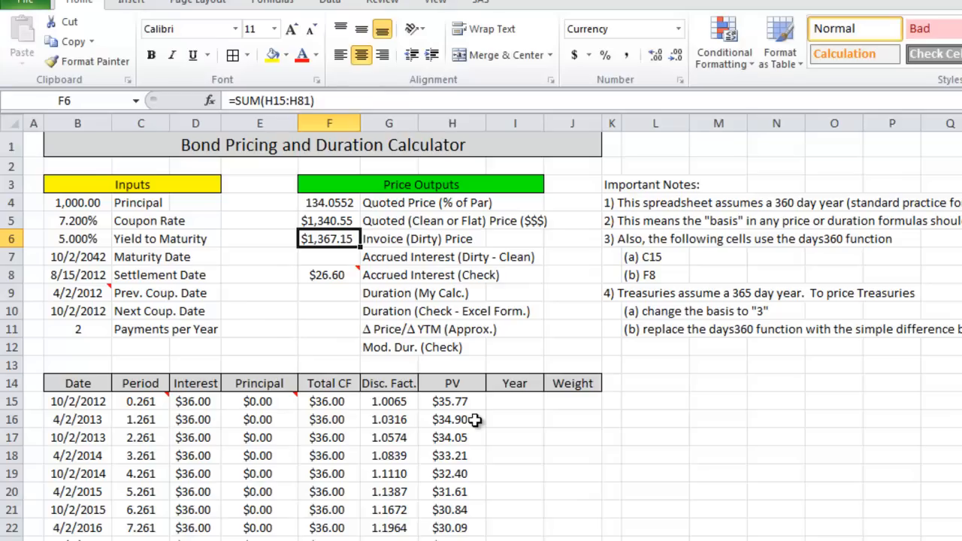
- Calculate Accrued Interest (Dirty - Clean) in F7 with =F6-F5
{"action": "key", "text": "Down"}
{"action": "key", "text": "Down"}
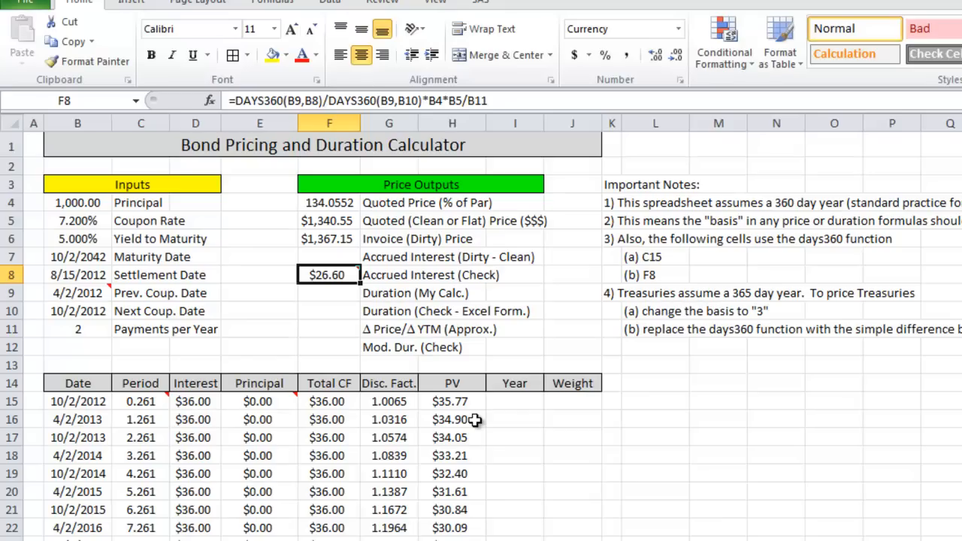
{"action": "key", "text": "Down"}
{"action": "key", "text": "Up"}
{"action": "key", "text": "Up"}
{"action": "type", "text": "="}
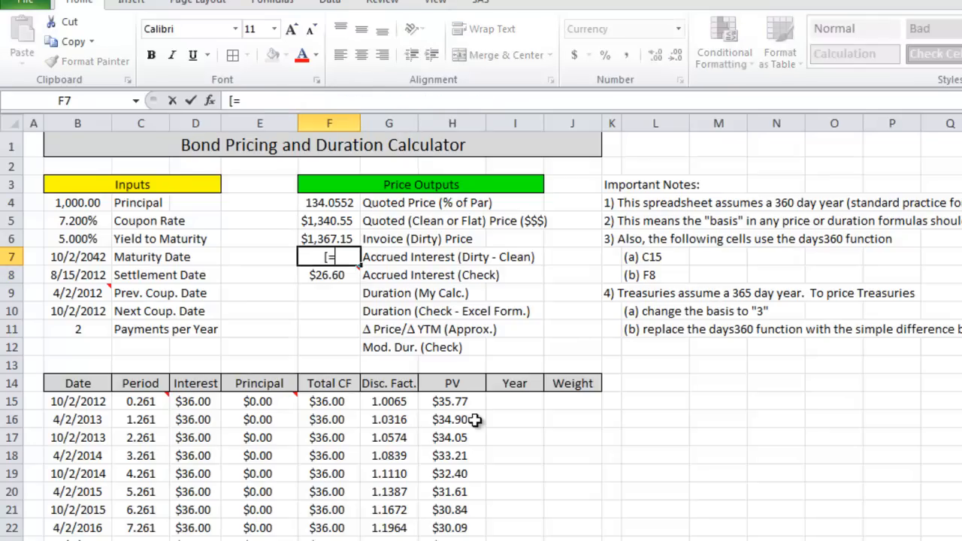
{"action": "key", "text": "Up"}
{"action": "type", "text": "-"}
{"action": "key", "text": "Up"}
{"action": "key", "text": "Up"}
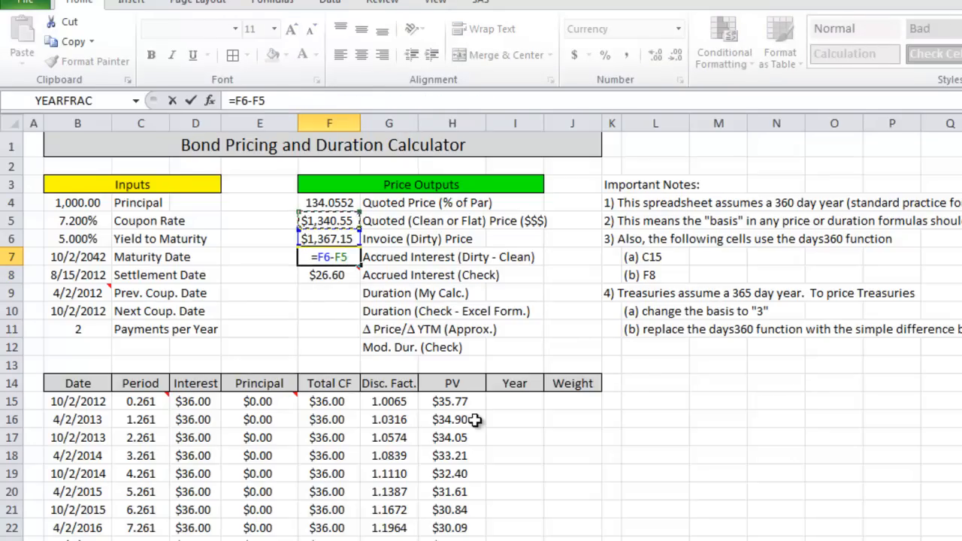
{"action": "key", "text": "Return"}
{"action": "key", "text": "Up"}
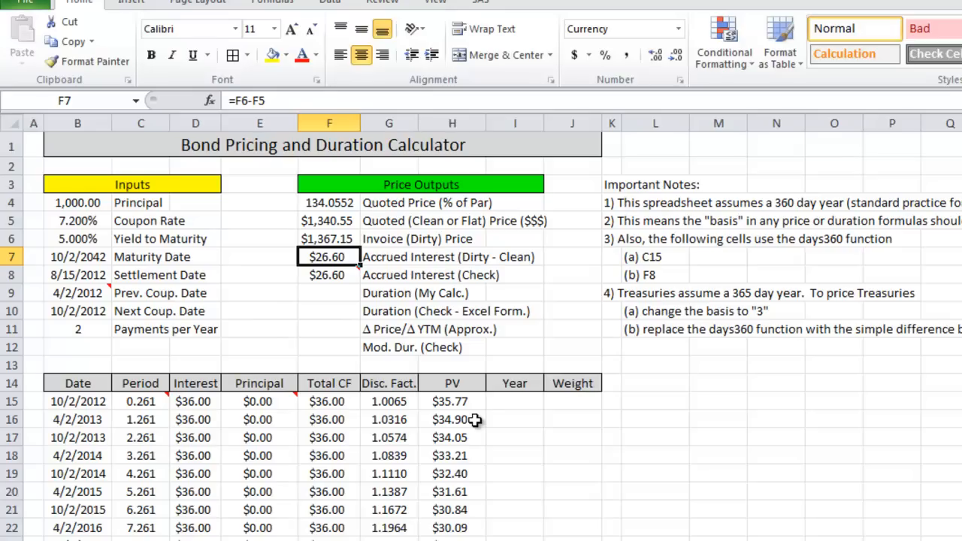
- Compare the dirty price in F6 with the clean price in F5 and the first interest payment in D15
{"action": "left_click", "coordinate": [356, 239]}
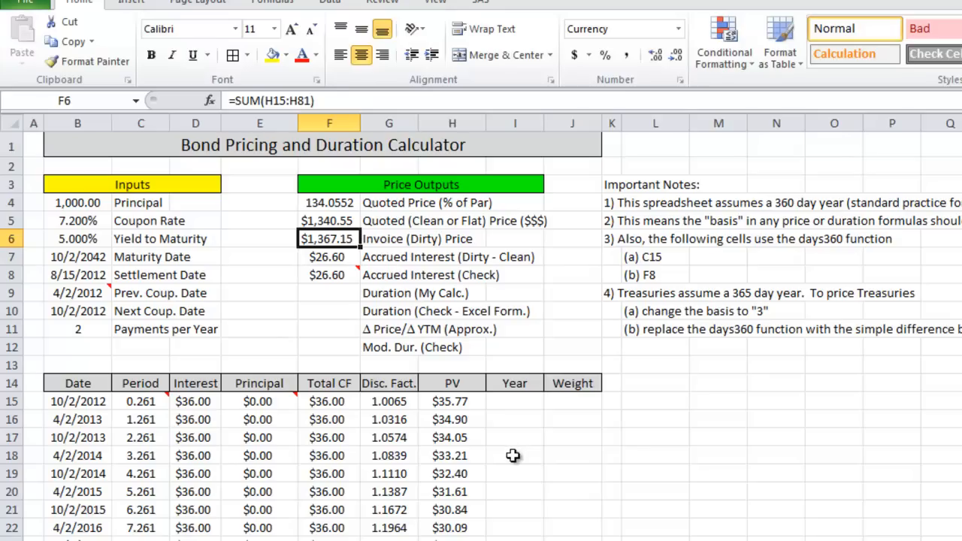
{"action": "left_click", "coordinate": [333, 221]}
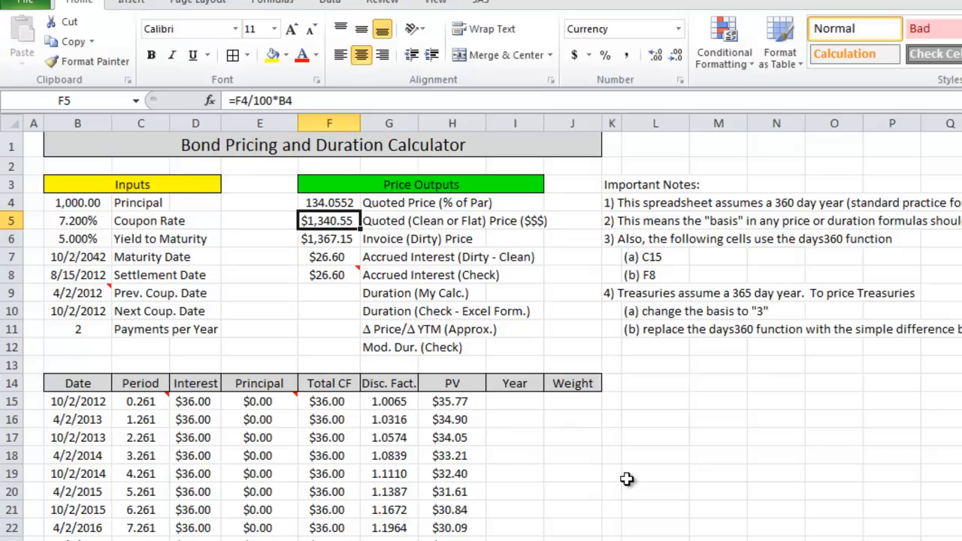
{"action": "left_click", "coordinate": [329, 242]}
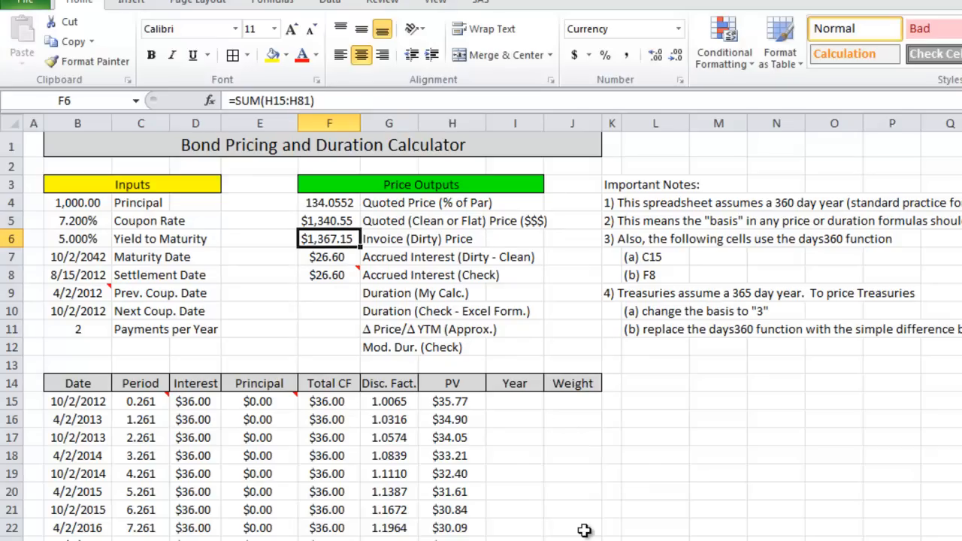
{"action": "left_click", "coordinate": [194, 404]}
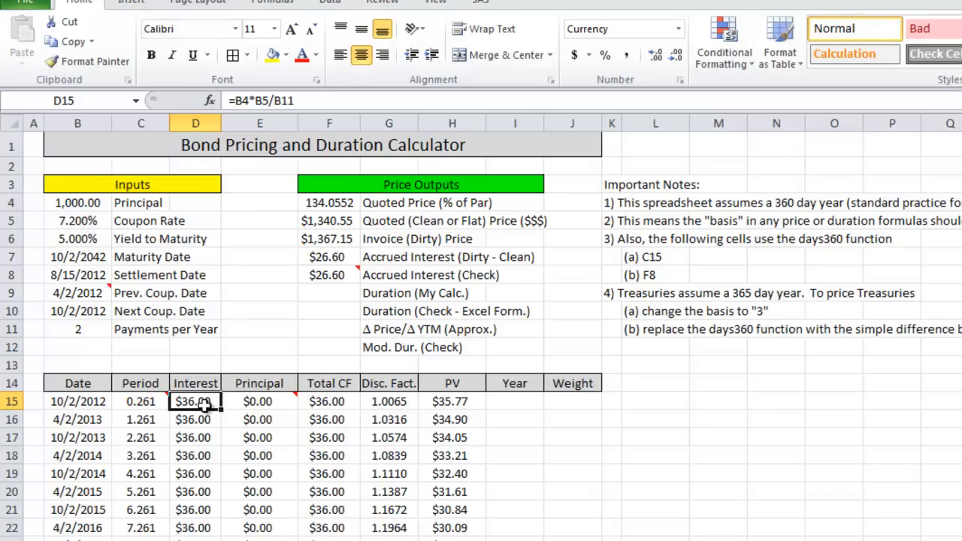
{"action": "left_click", "coordinate": [337, 239]}
{"action": "left_click", "coordinate": [191, 401]}
{"action": "left_click", "coordinate": [331, 242]}
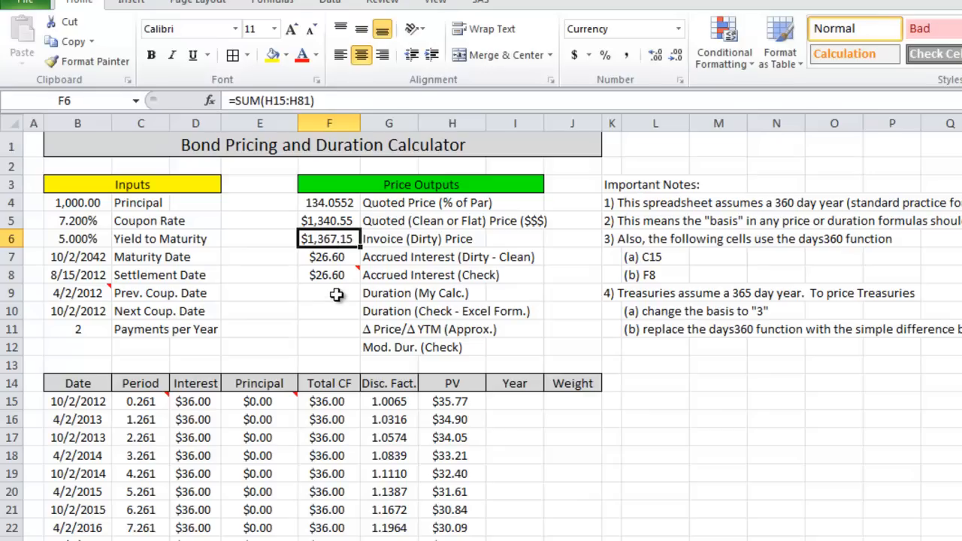
{"action": "left_click", "coordinate": [194, 401]}
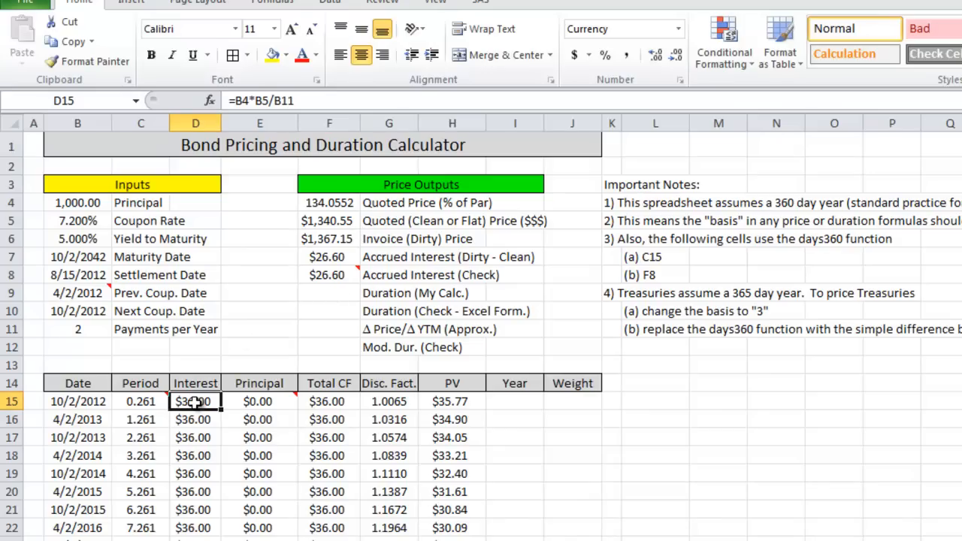
{"action": "left_click", "coordinate": [330, 239]}
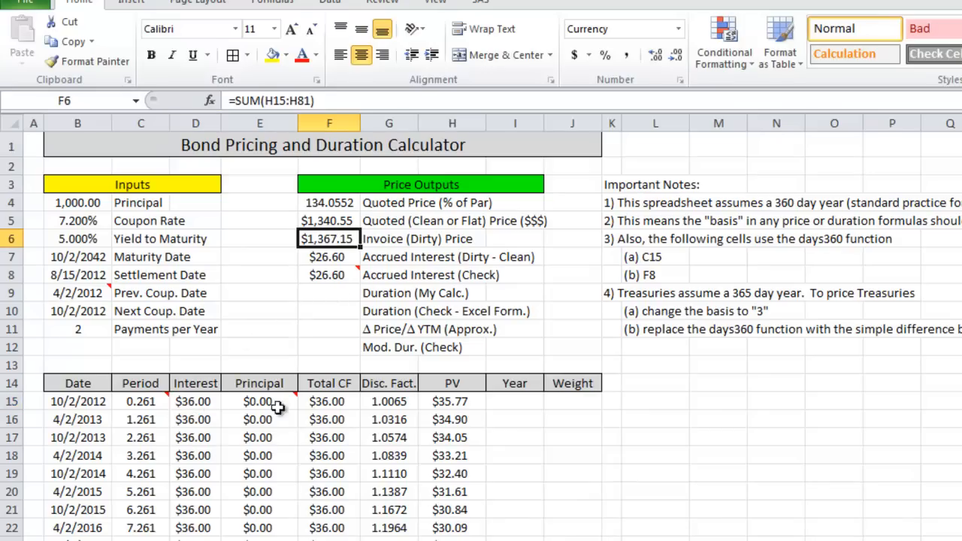
{"action": "left_click", "coordinate": [197, 402]}
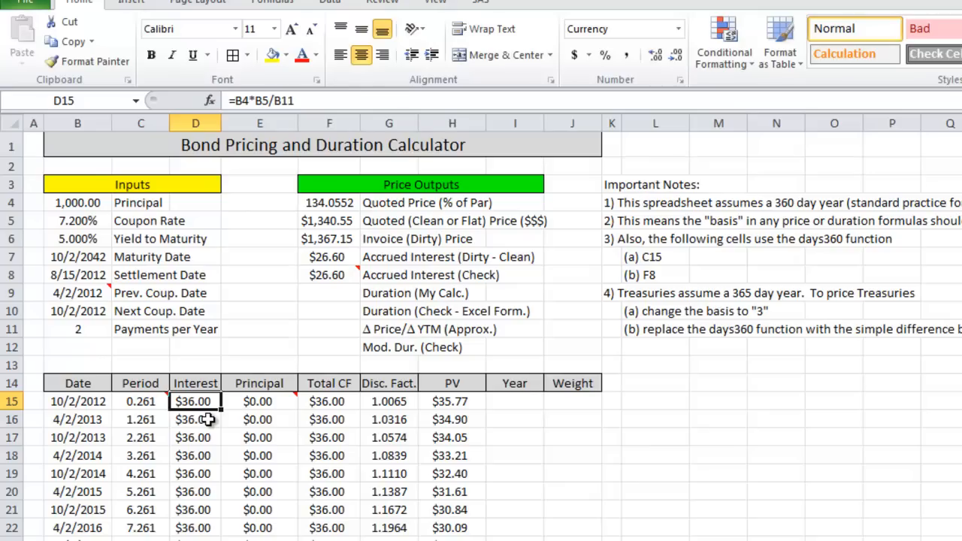
{"action": "left_click", "coordinate": [328, 220]}
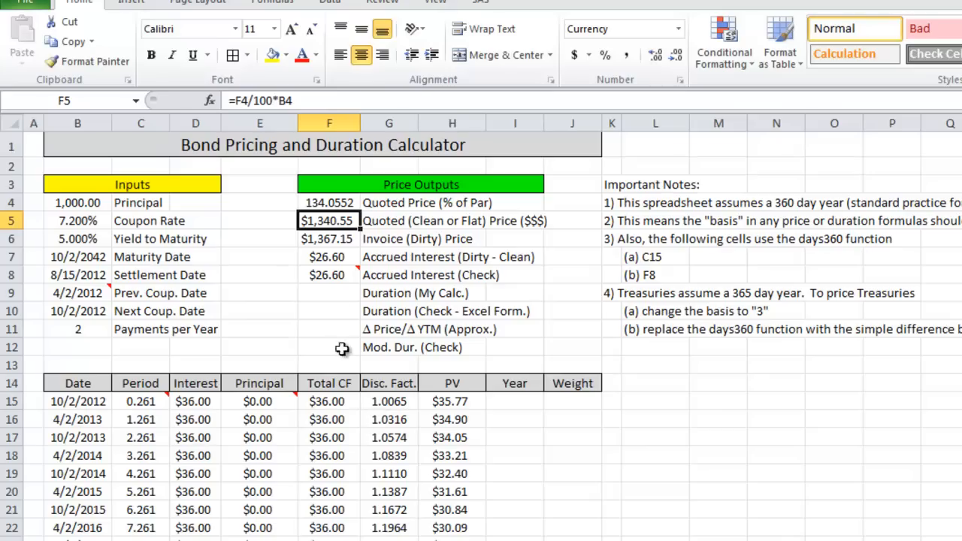
{"action": "left_click", "coordinate": [332, 239]}
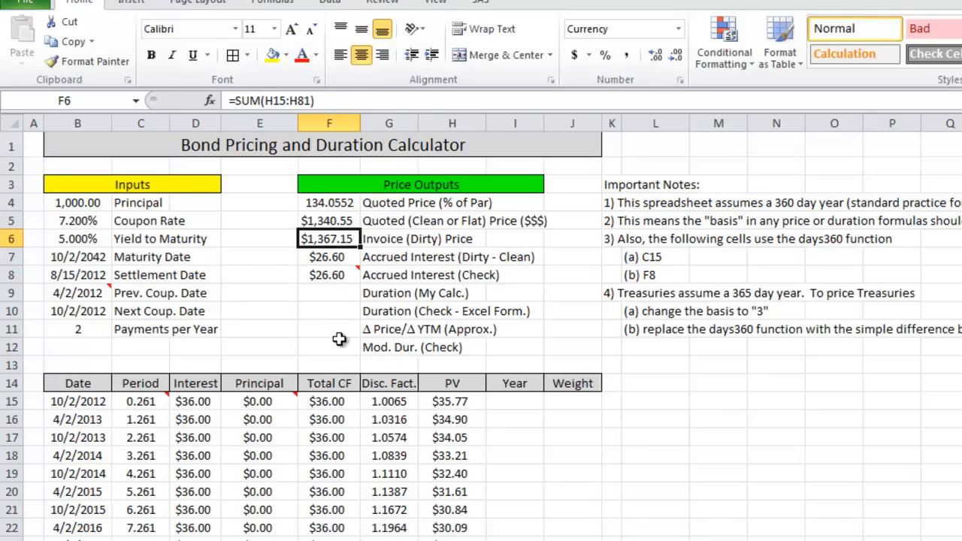
{"action": "left_click", "coordinate": [342, 222]}
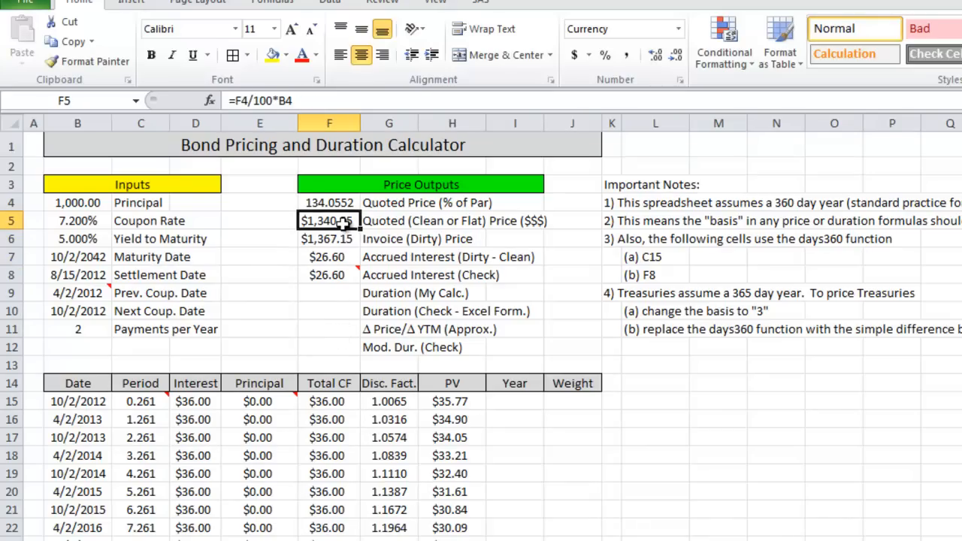
{"action": "left_click", "coordinate": [345, 239]}
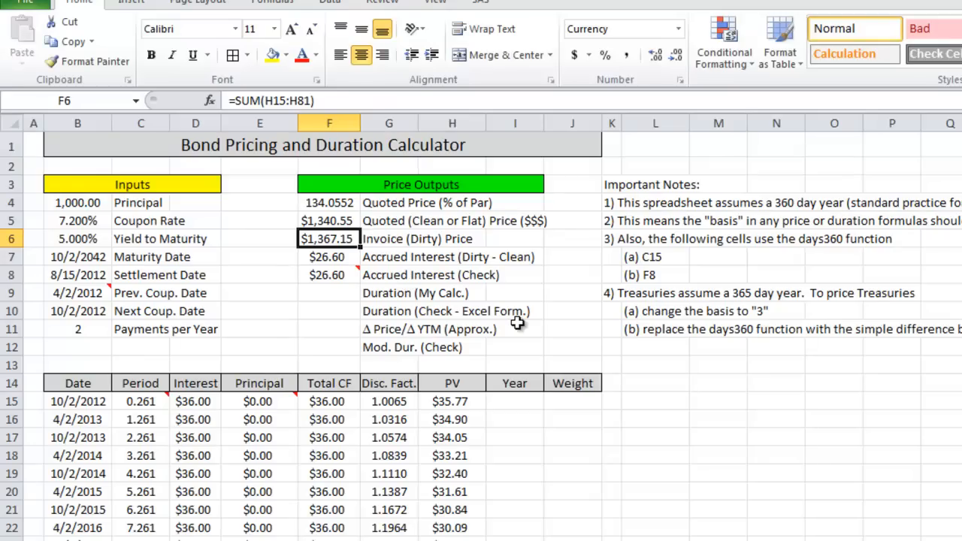
- Set the Maturity Date in B7 to 10/2/2015
{"action": "scroll", "coordinate": [400, 418], "scroll_direction": "down", "scroll_amount": 3}
{"action": "scroll", "coordinate": [401, 418], "scroll_direction": "up", "scroll_amount": 3}
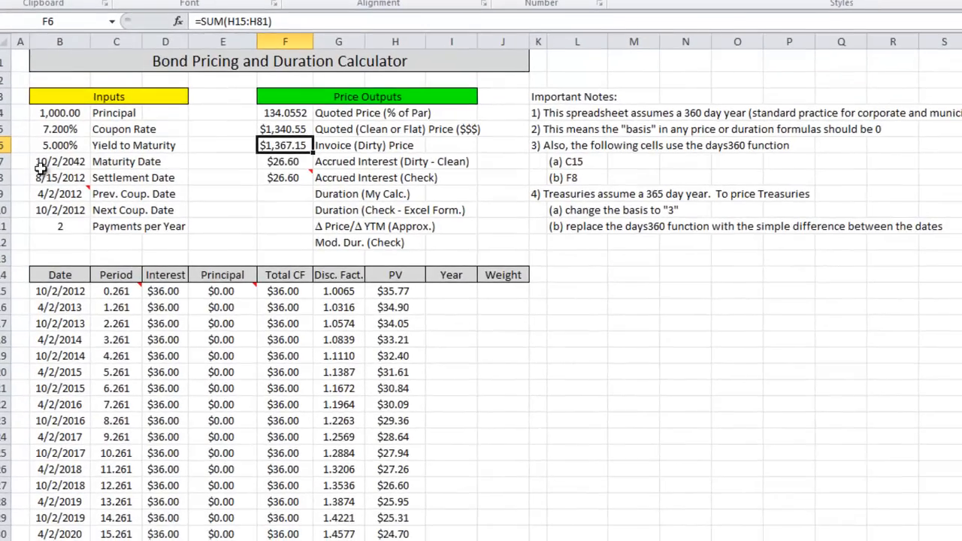
{"action": "left_click", "coordinate": [58, 260]}
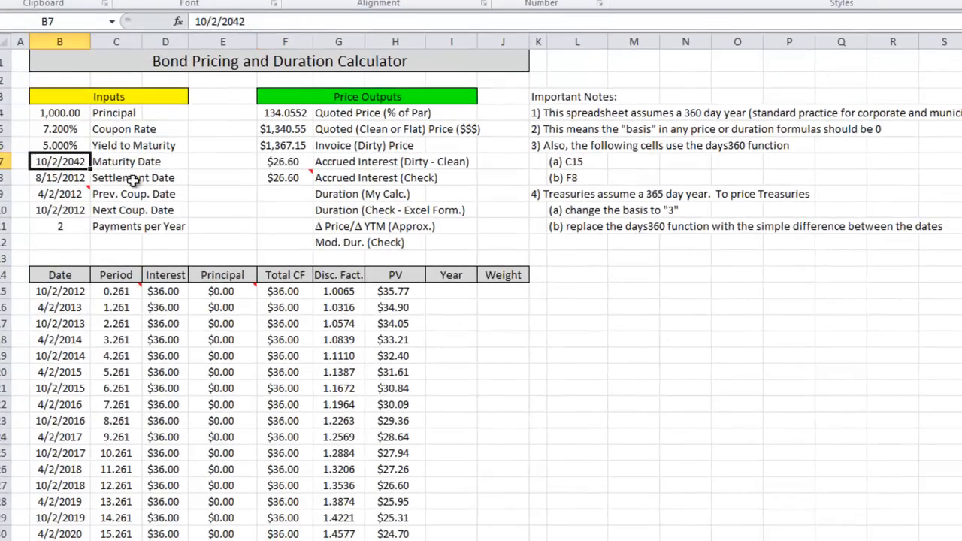
{"action": "type", "text": "10/"}
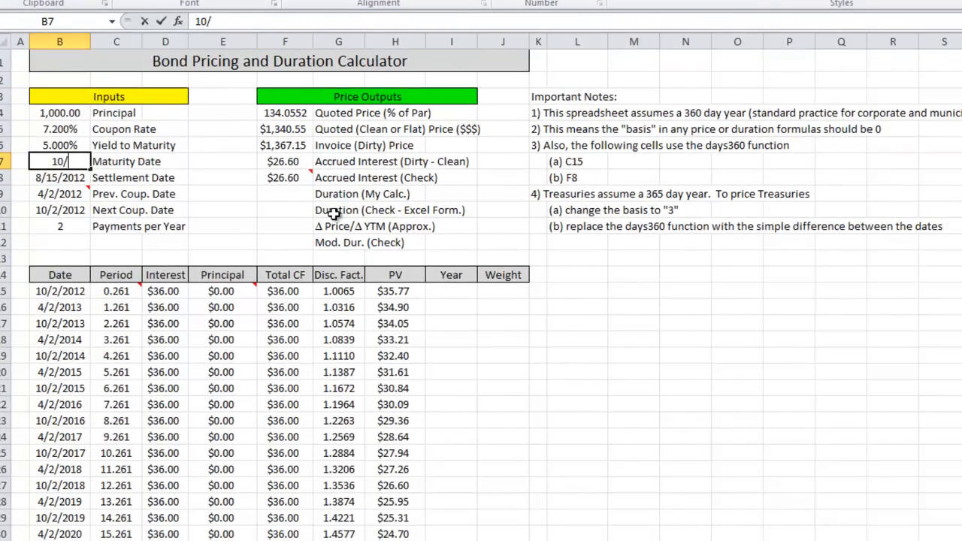
{"action": "type", "text": "22015"}
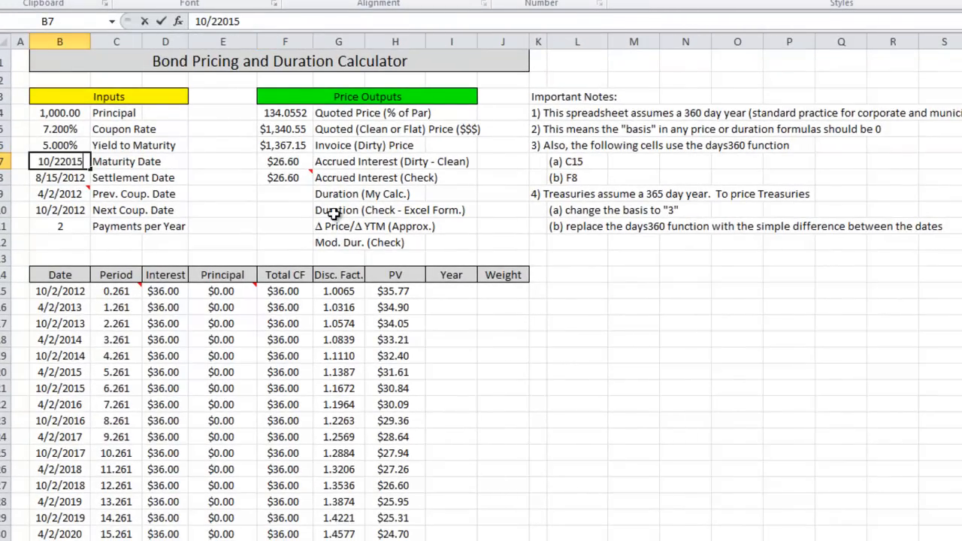
{"action": "key", "text": "BackSpace"}
{"action": "key", "text": "BackSpace"}
{"action": "type", "text": "*/2015"}
{"action": "key", "text": "BackSpace"}
{"action": "key", "text": "BackSpace"}
{"action": "key", "text": "BackSpace"}
{"action": "key", "text": "BackSpace"}
{"action": "key", "text": "BackSpace"}
{"action": "key", "text": "BackSpace"}
{"action": "type", "text": "/2015"}
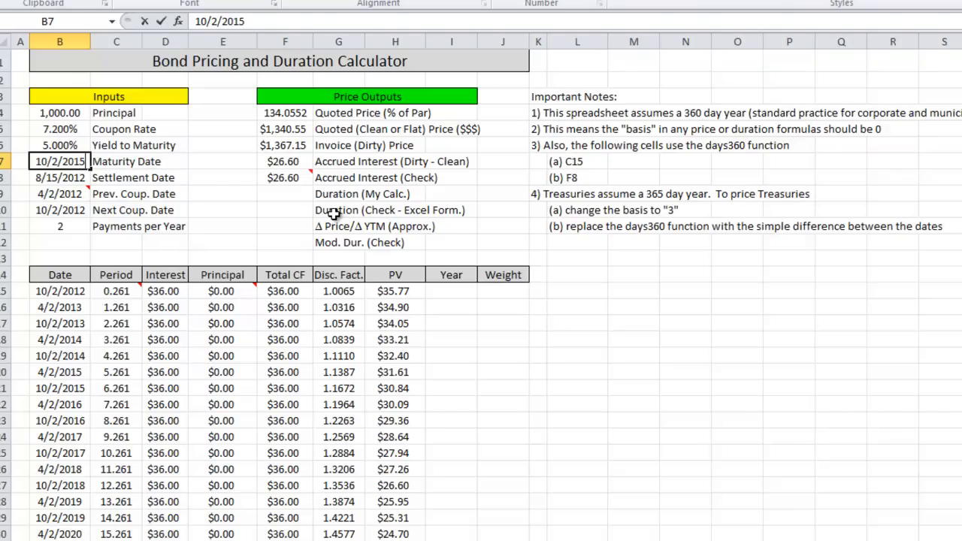
{"action": "key", "text": "Return"}
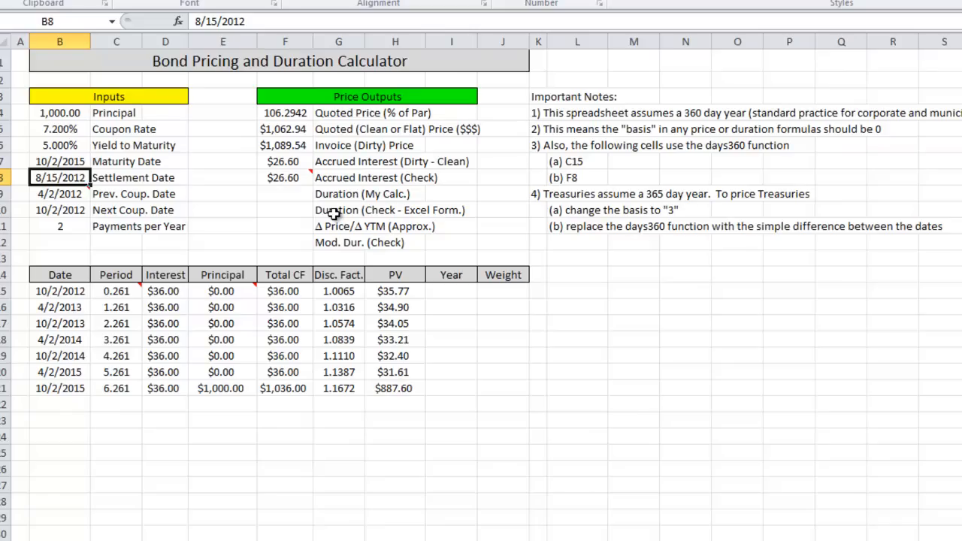
- Examine the cash flow table's rows beyond the maturity date and its populated rows in B15:H21
{"action": "left_click_drag", "start_coordinate": [82, 405], "coordinate": [412, 535]}
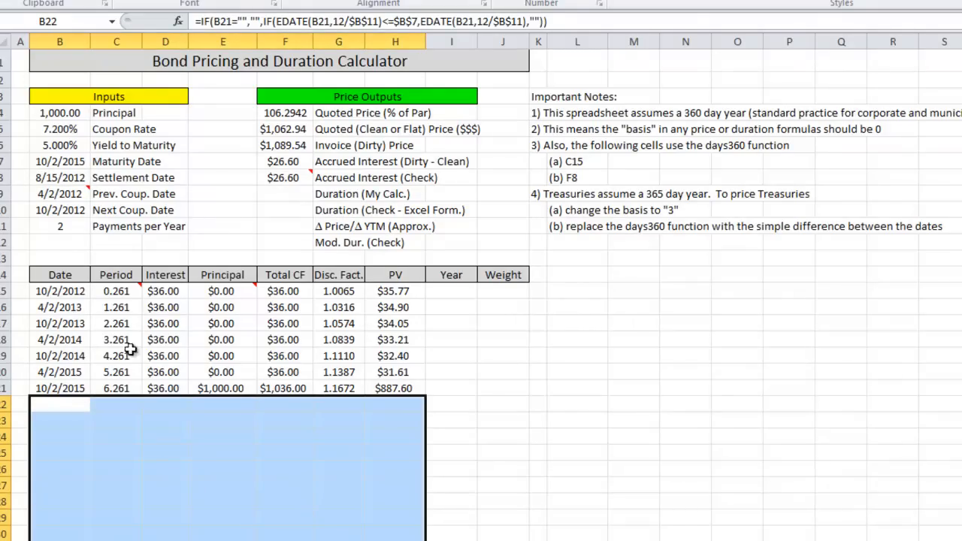
{"action": "left_click_drag", "start_coordinate": [82, 293], "coordinate": [380, 387]}
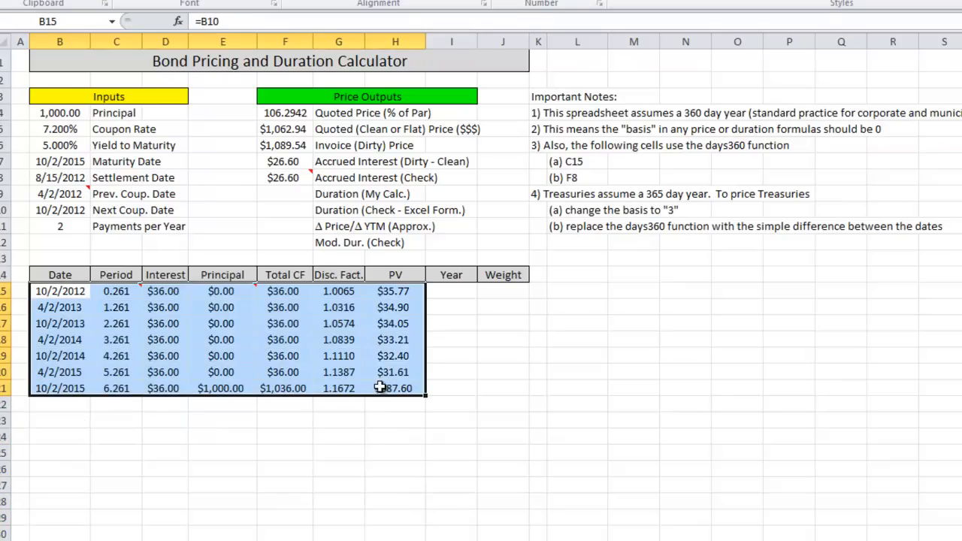
{"action": "key", "text": "Left"}
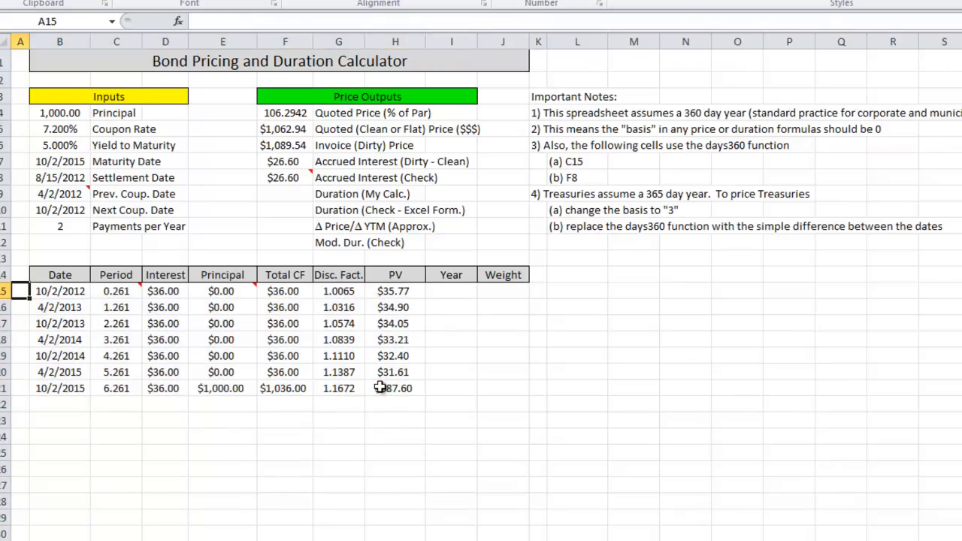
- Create a conditional formatting rule for No Blanks cells across the cash flow table, columns B to H from row 15 down
{"action": "key", "text": "Right"}
{"action": "key", "text": "shift+Right"}
{"action": "key", "text": "shift+Right"}
{"action": "key", "text": "shift+Right"}
{"action": "key", "text": "shift+Right"}
{"action": "key", "text": "shift+Right"}
{"action": "key", "text": "shift+Right"}
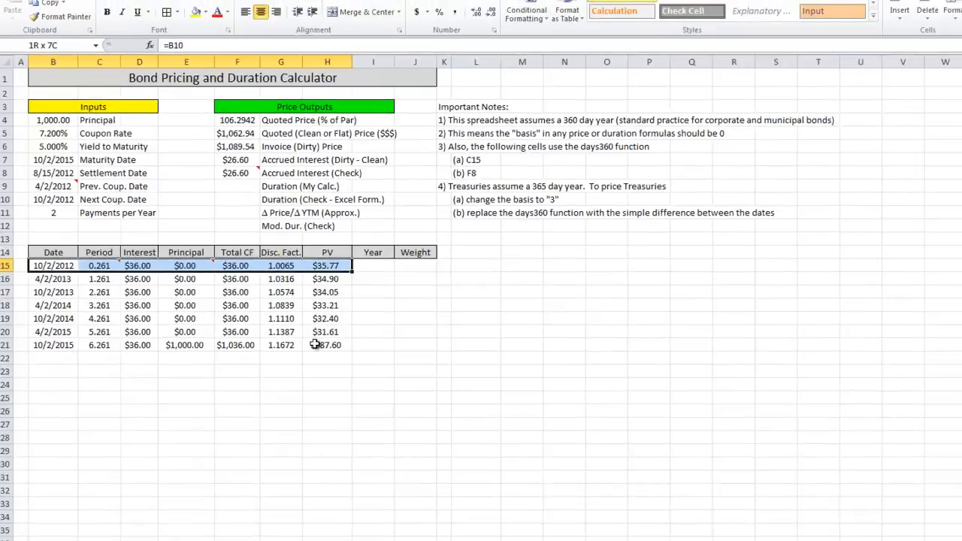
{"action": "key", "text": "ctrl+shift+Down"}
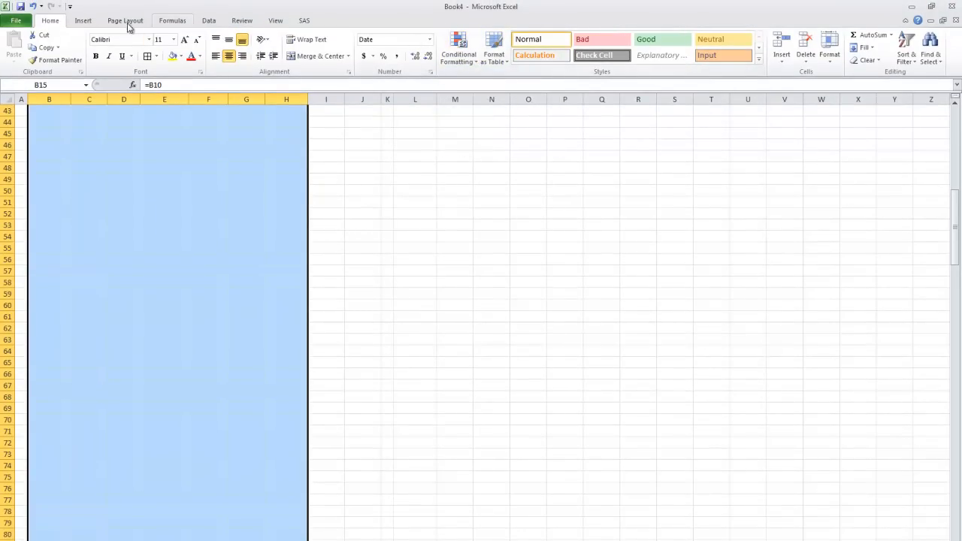
{"action": "left_click", "coordinate": [477, 60]}
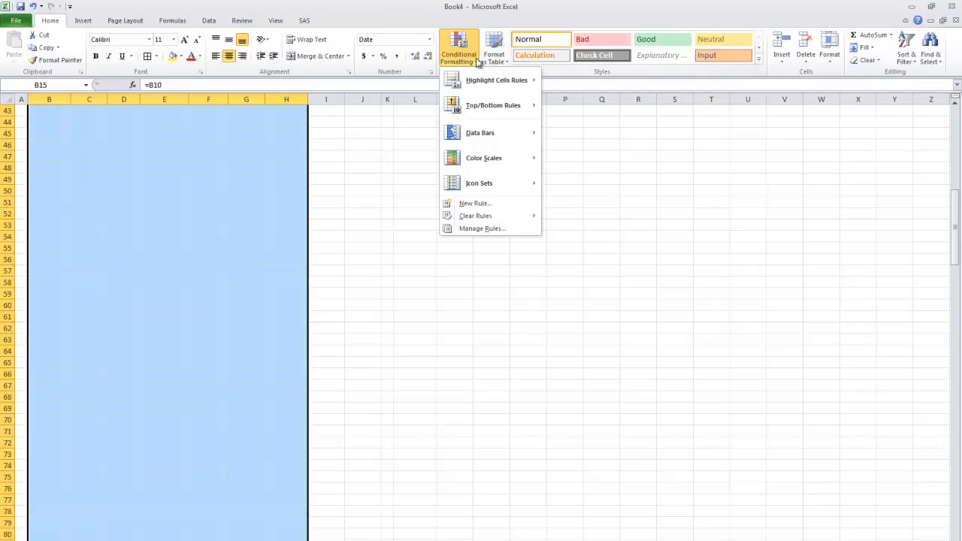
{"action": "left_click", "coordinate": [473, 208]}
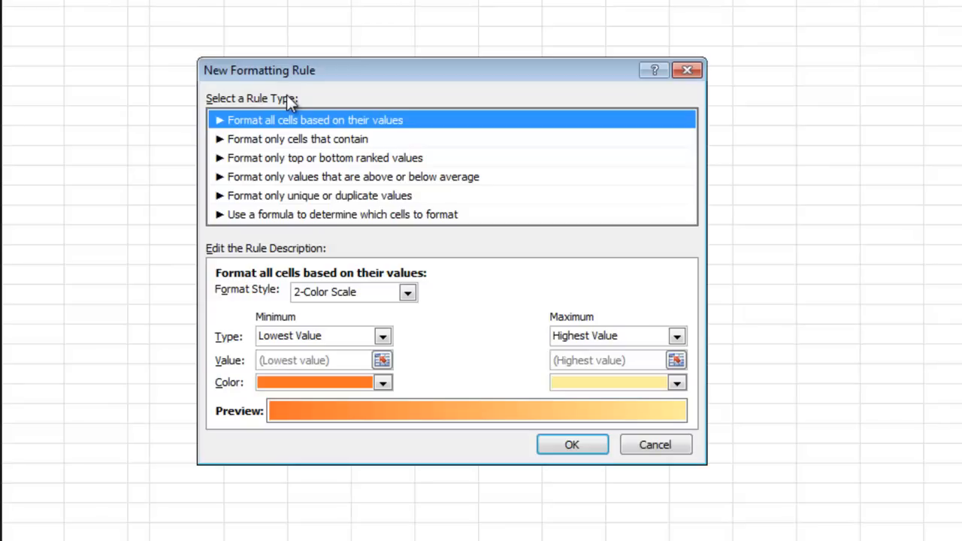
{"action": "left_click", "coordinate": [282, 144]}
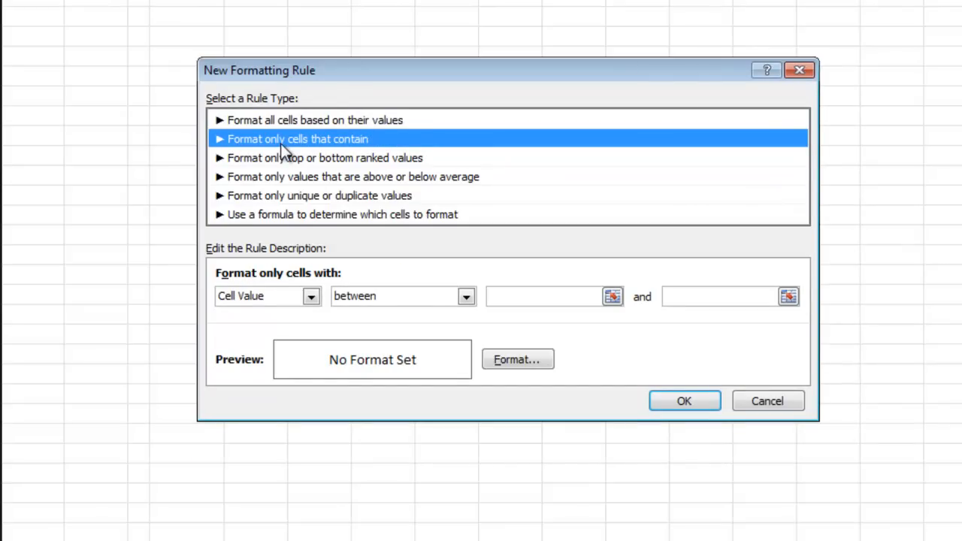
{"action": "left_click", "coordinate": [310, 296]}
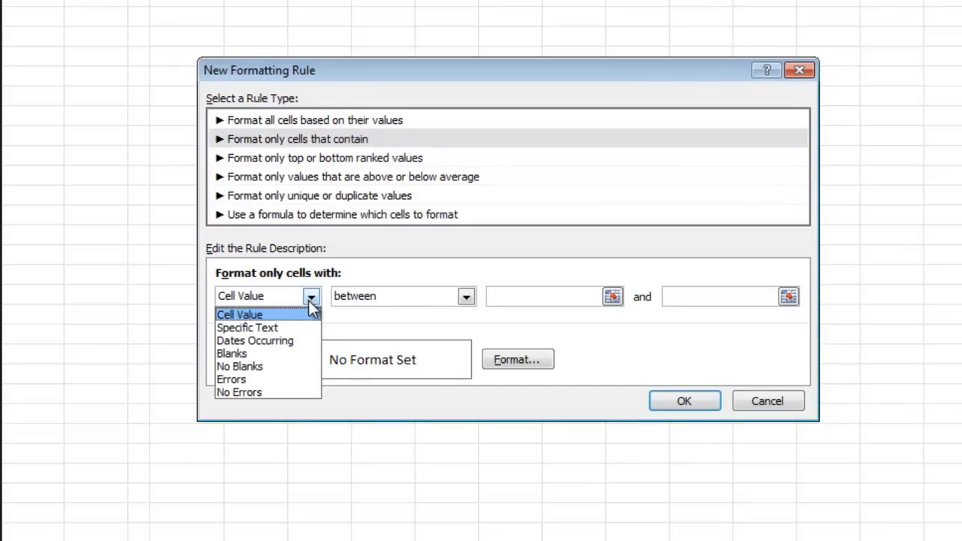
{"action": "left_click", "coordinate": [299, 367]}
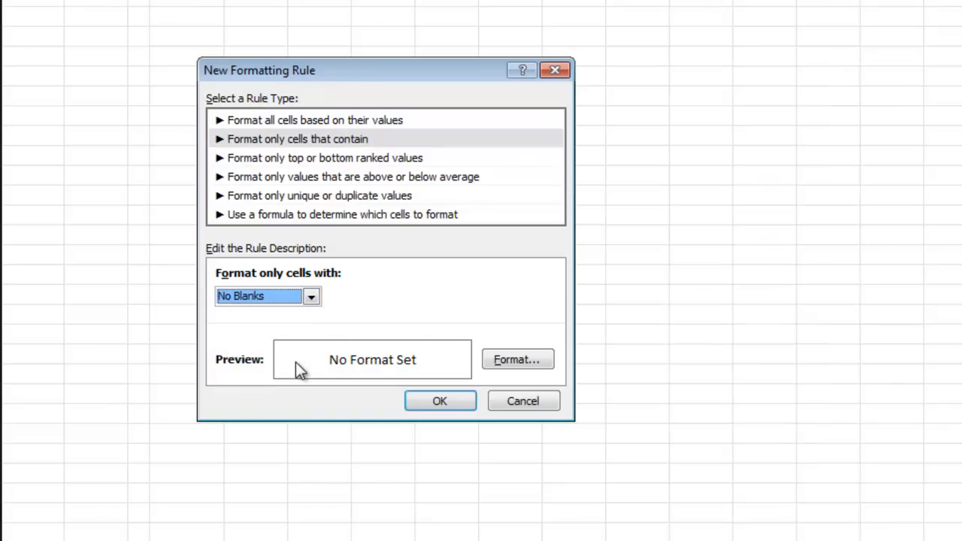
- Give the No Blanks rule an outline border and apply it to the cash flow table
{"action": "left_click", "coordinate": [505, 368]}
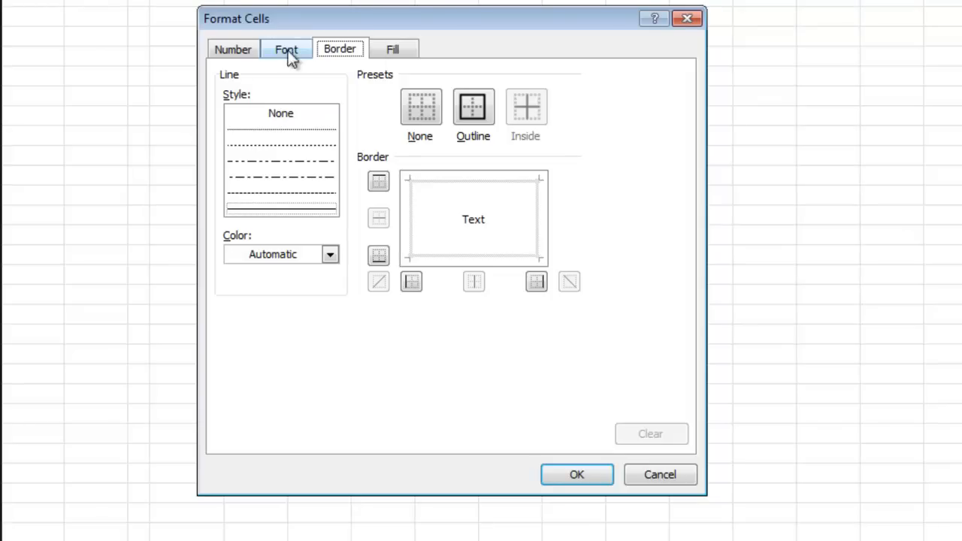
{"action": "left_click", "coordinate": [475, 111]}
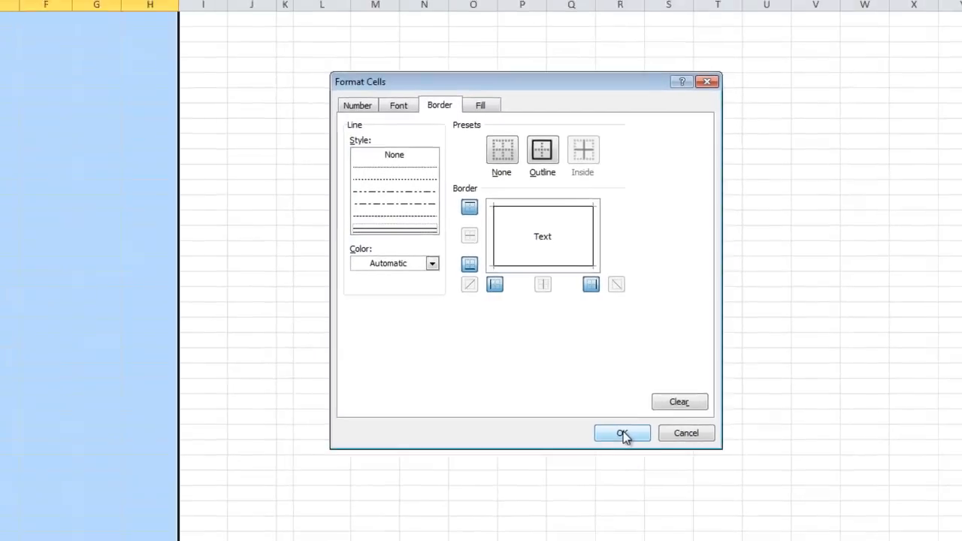
{"action": "left_click", "coordinate": [578, 474]}
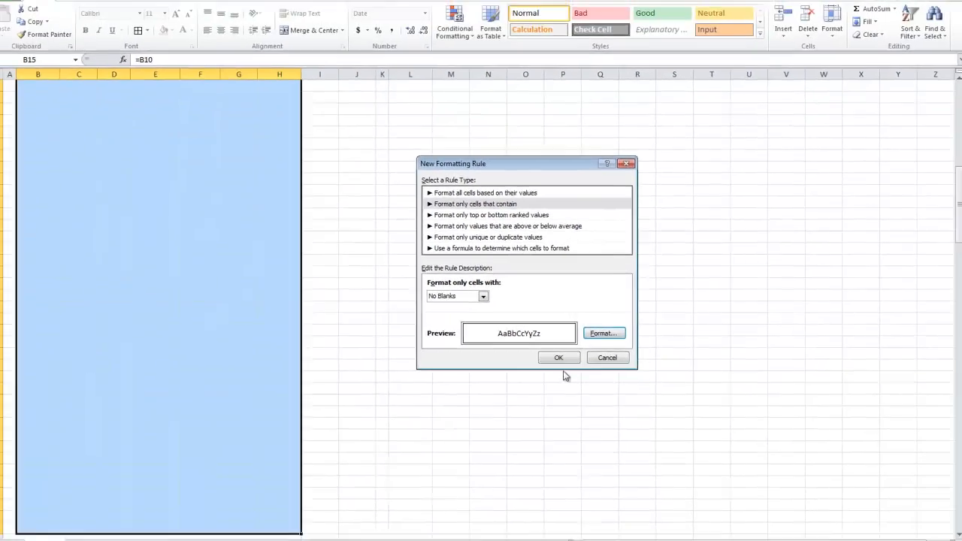
{"action": "left_click", "coordinate": [521, 374]}
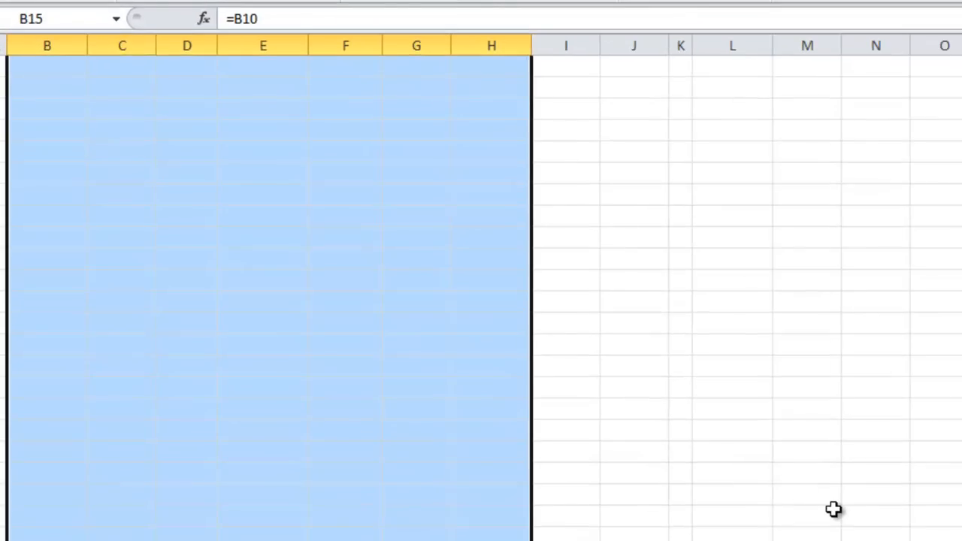
{"action": "key", "text": "ctrl+Home"}
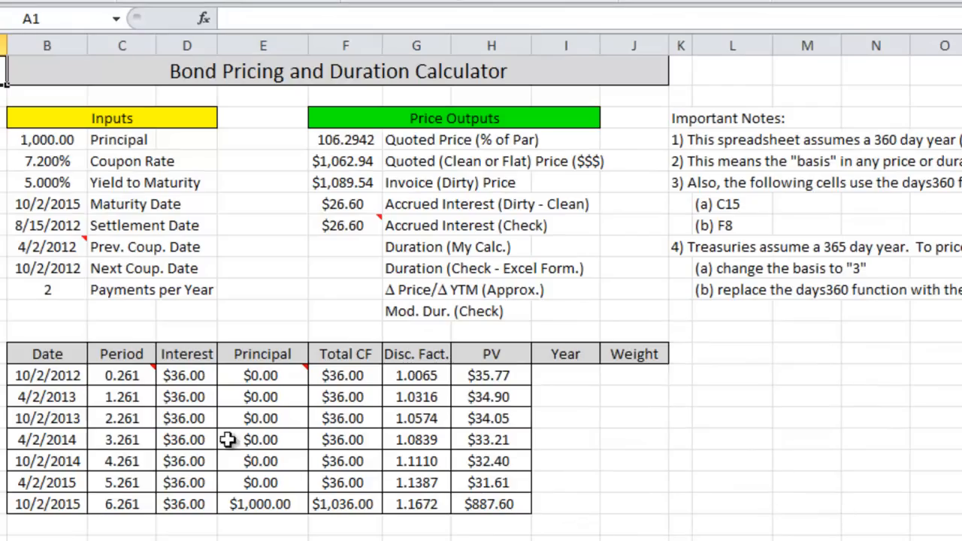
- Set the Maturity Date in B7 to 10/2/2017
{"action": "left_click", "coordinate": [49, 209]}
{"action": "type", "text": "10/"}
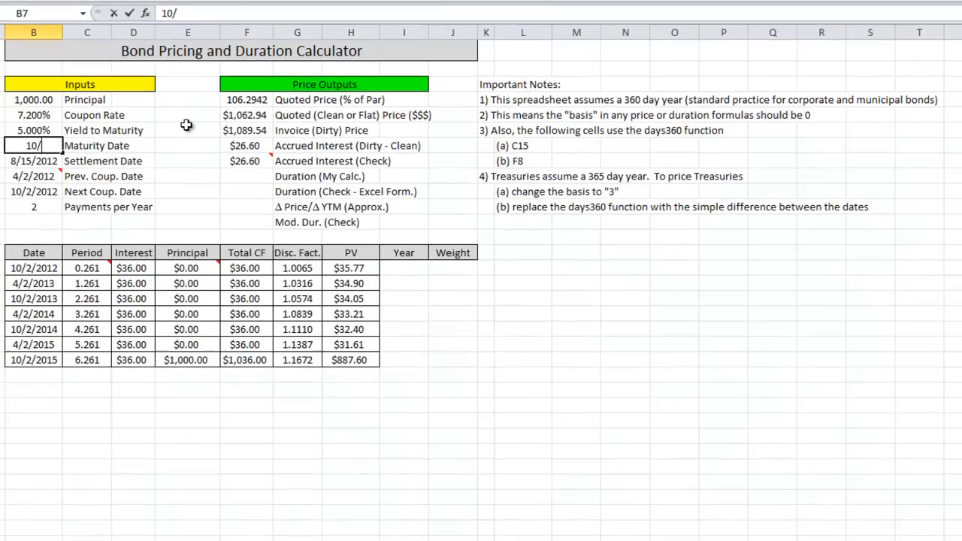
{"action": "type", "text": "2/2017"}
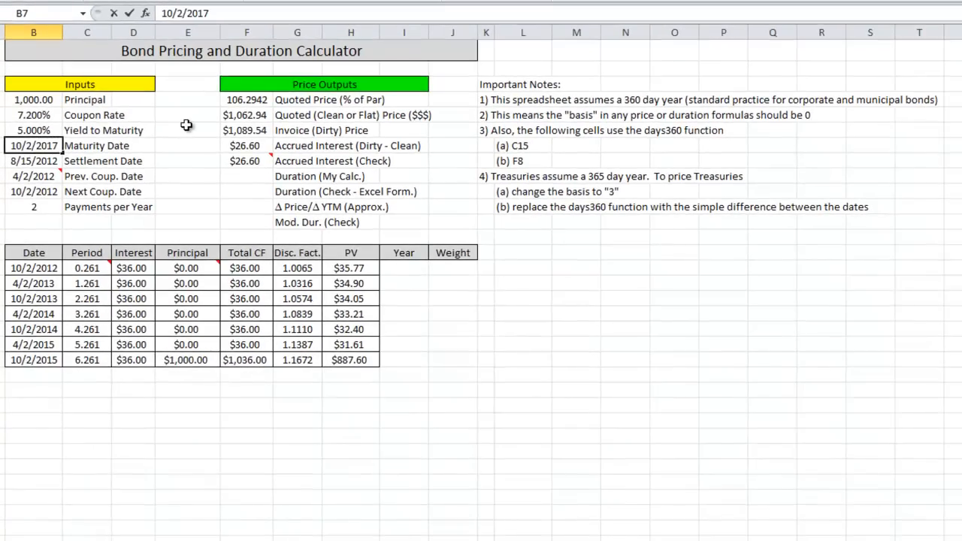
{"action": "key", "text": "Return"}
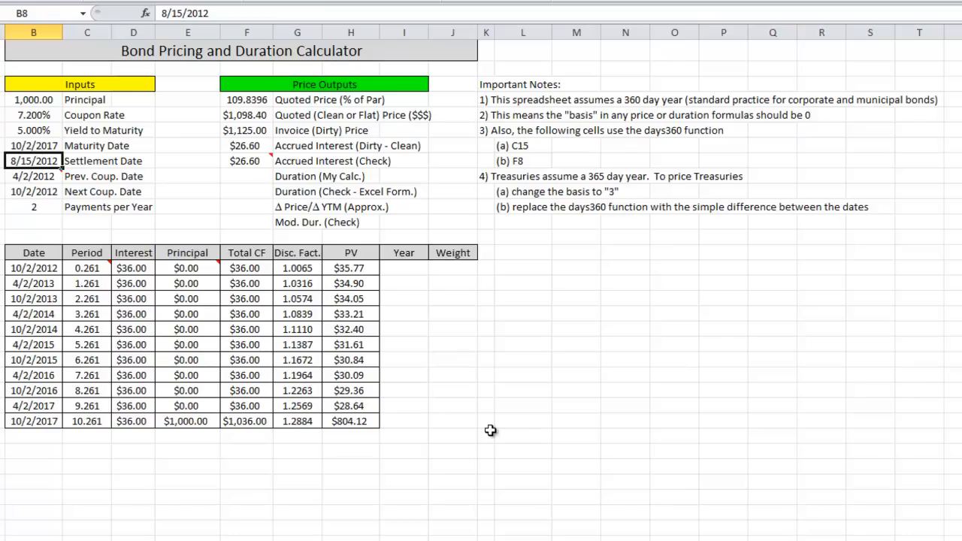
- Examine the cash flow table's bordered rows up to maturity and the date, interest and PV formulas in row 20
{"action": "left_click_drag", "start_coordinate": [82, 282], "coordinate": [305, 449]}
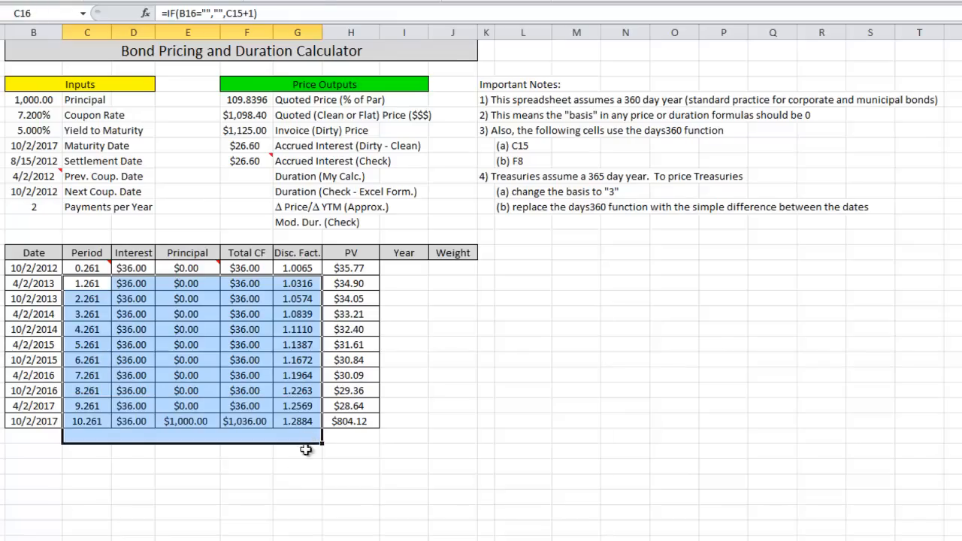
{"action": "left_click", "coordinate": [284, 478]}
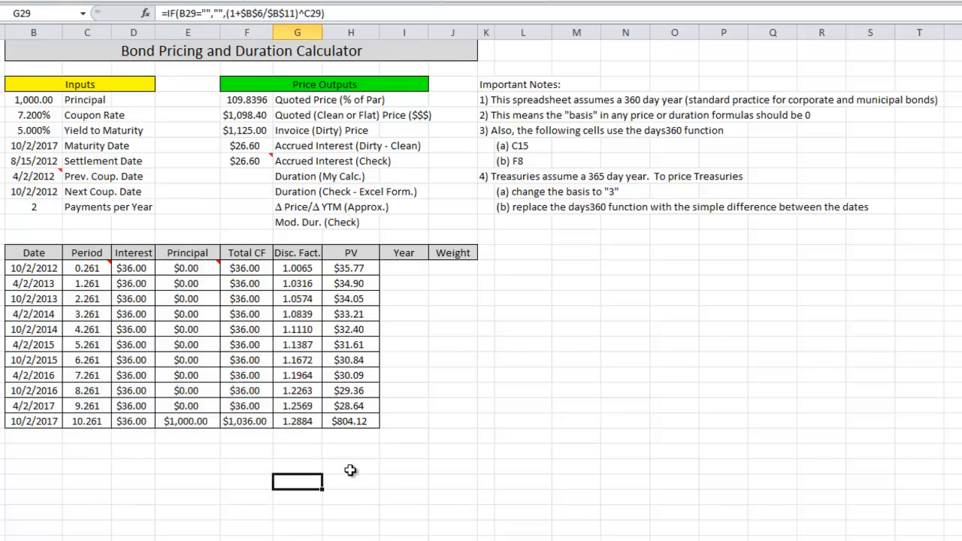
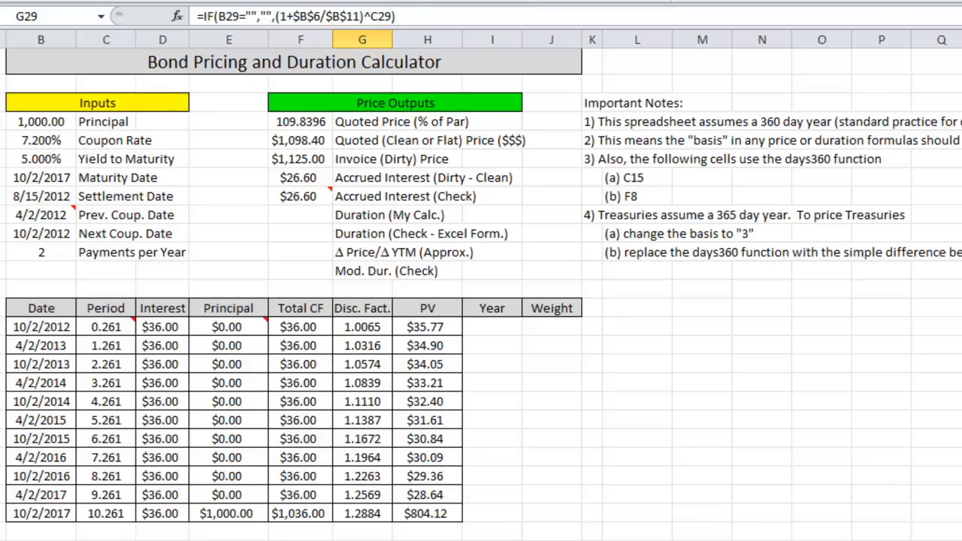
{"action": "left_click", "coordinate": [159, 419]}
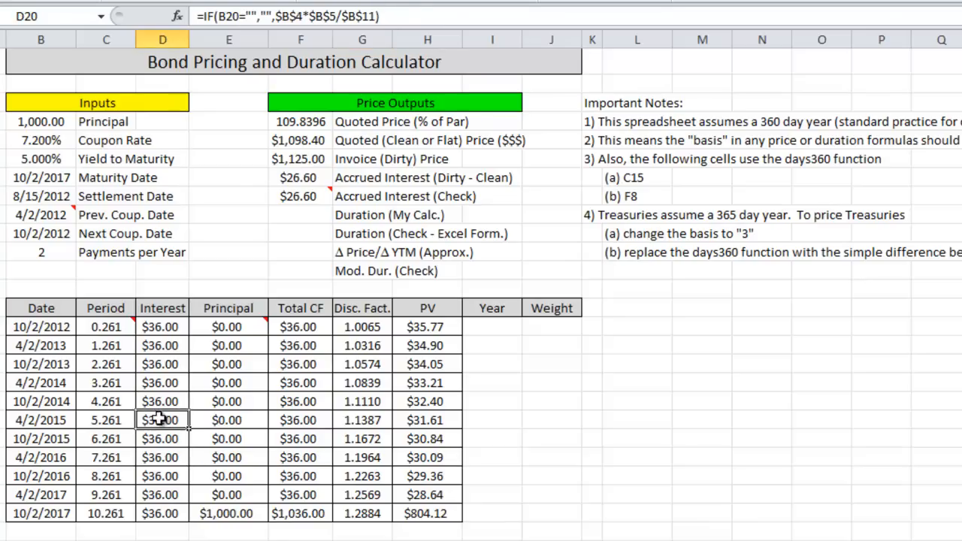
{"action": "left_click", "coordinate": [41, 423]}
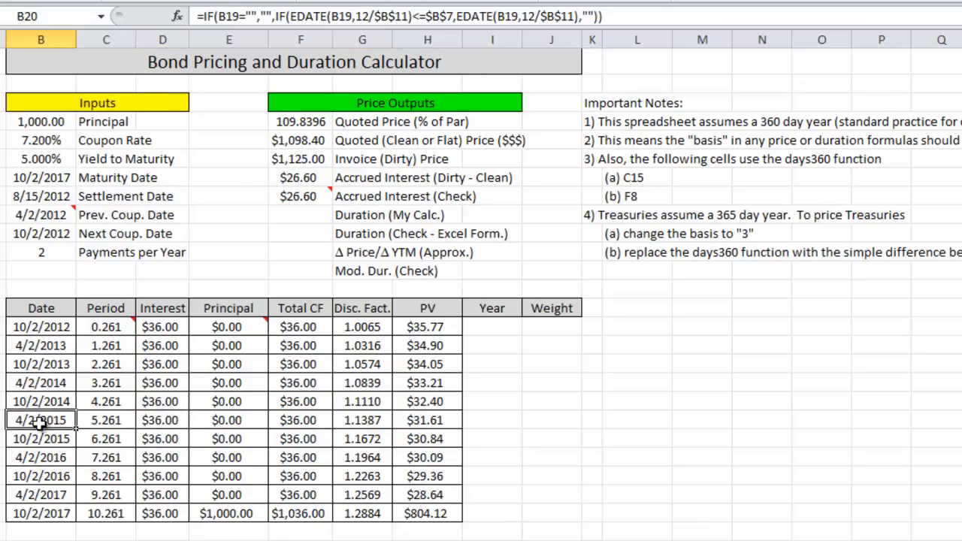
{"action": "left_click", "coordinate": [148, 423]}
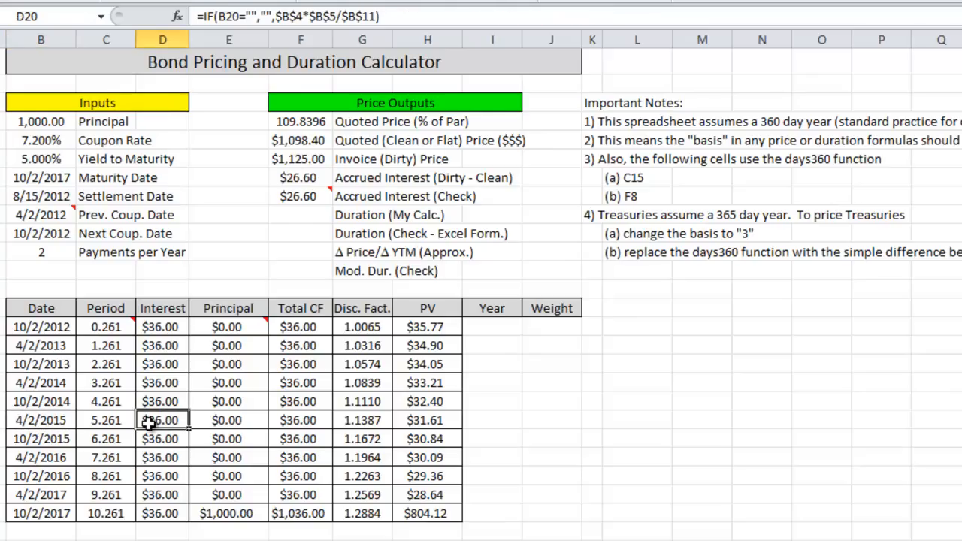
{"action": "left_click", "coordinate": [419, 420]}
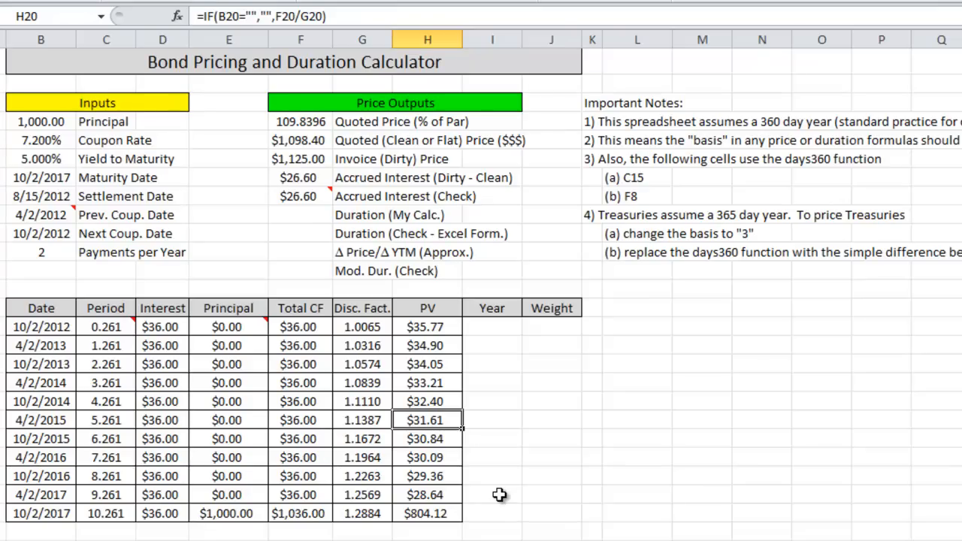
{"action": "left_click_drag", "start_coordinate": [22, 326], "coordinate": [402, 518]}
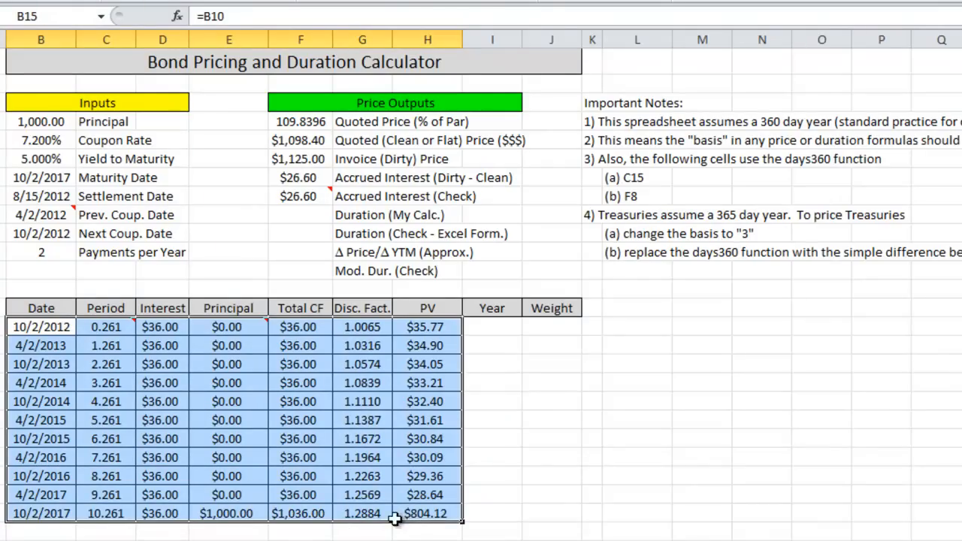
{"action": "left_click", "coordinate": [643, 438]}
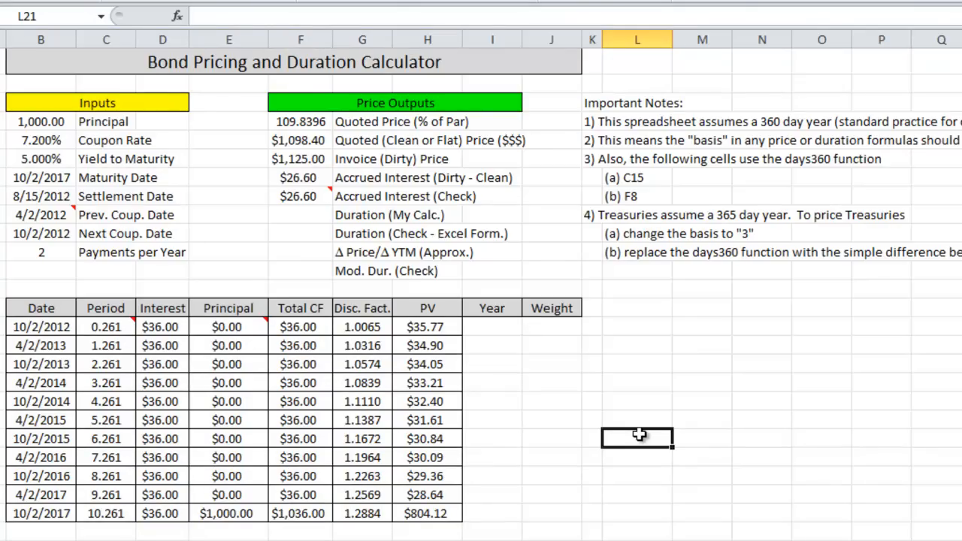
- Set the Yield to Maturity in B6 to 8% and check the clean price in F5
{"action": "left_click", "coordinate": [45, 160]}
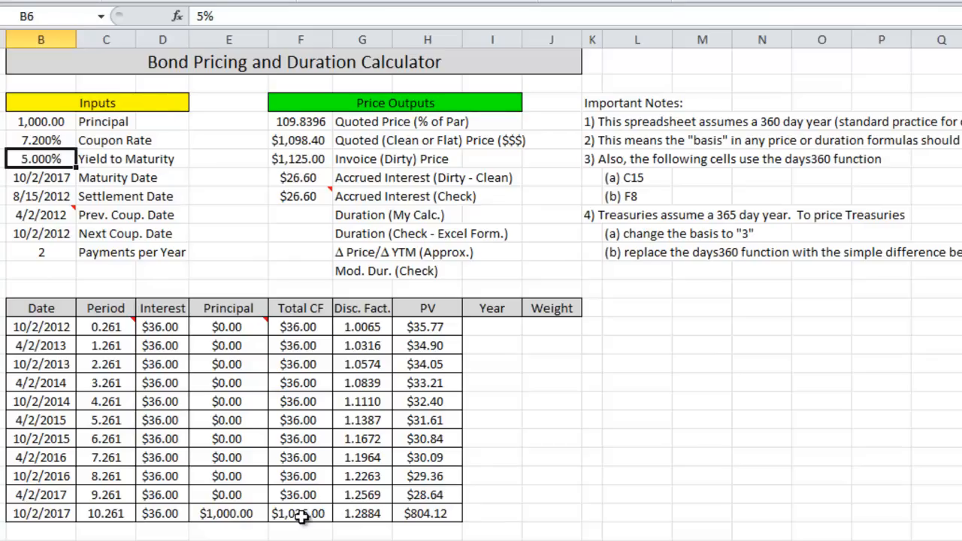
{"action": "left_click", "coordinate": [305, 144]}
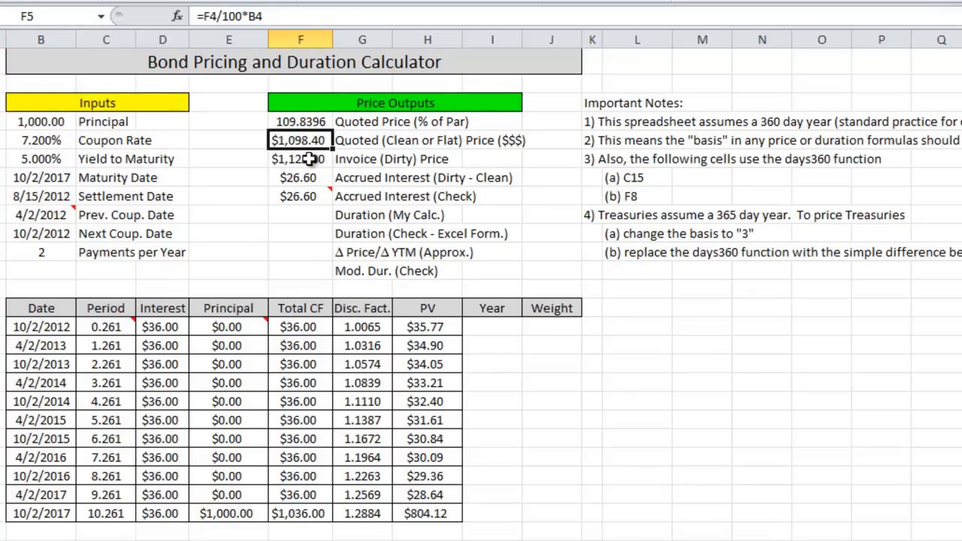
{"action": "left_click", "coordinate": [42, 159]}
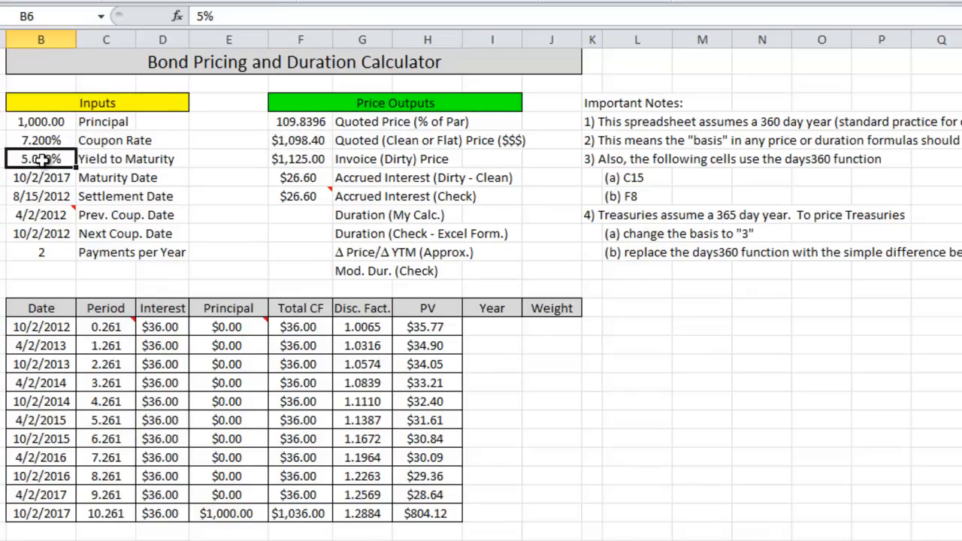
{"action": "type", "text": "8"}
{"action": "key", "text": "Return"}
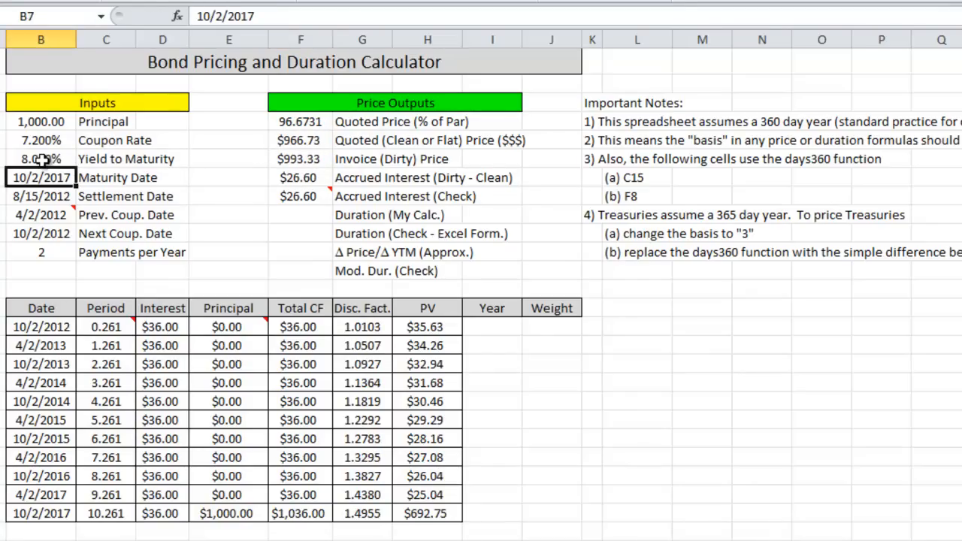
{"action": "left_click", "coordinate": [289, 141]}
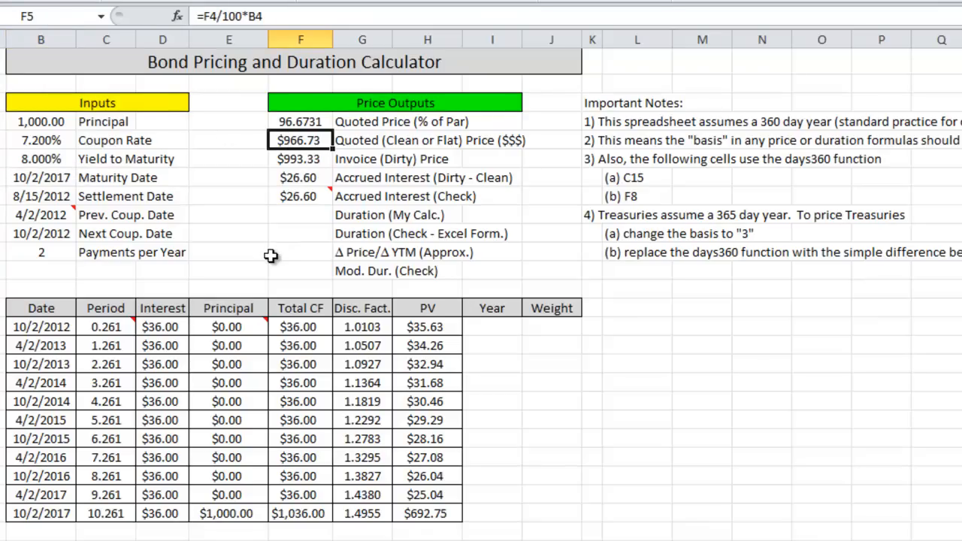
- Set the Yield to Maturity in B6 to 4% and compare it with the Coupon Rate in B5
{"action": "left_click", "coordinate": [53, 161]}
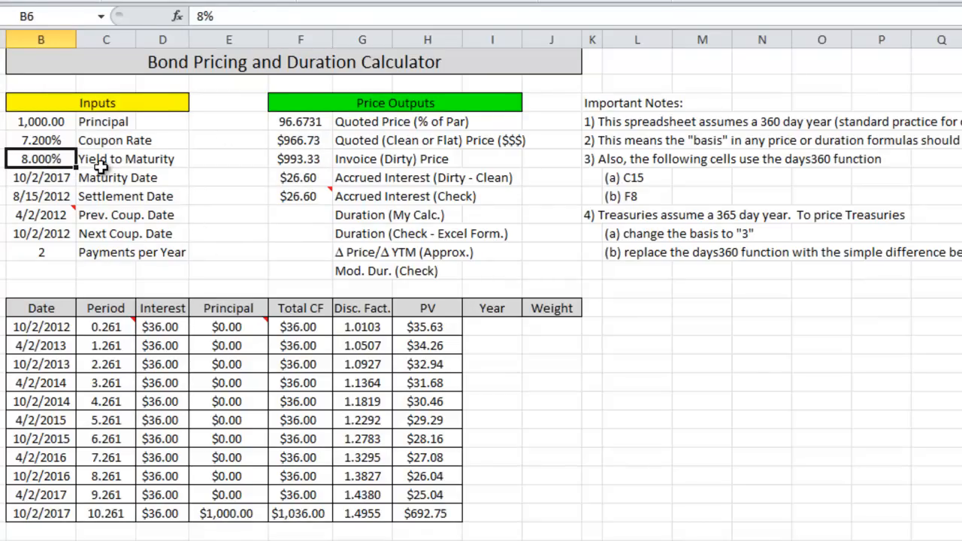
{"action": "type", "text": "4%"}
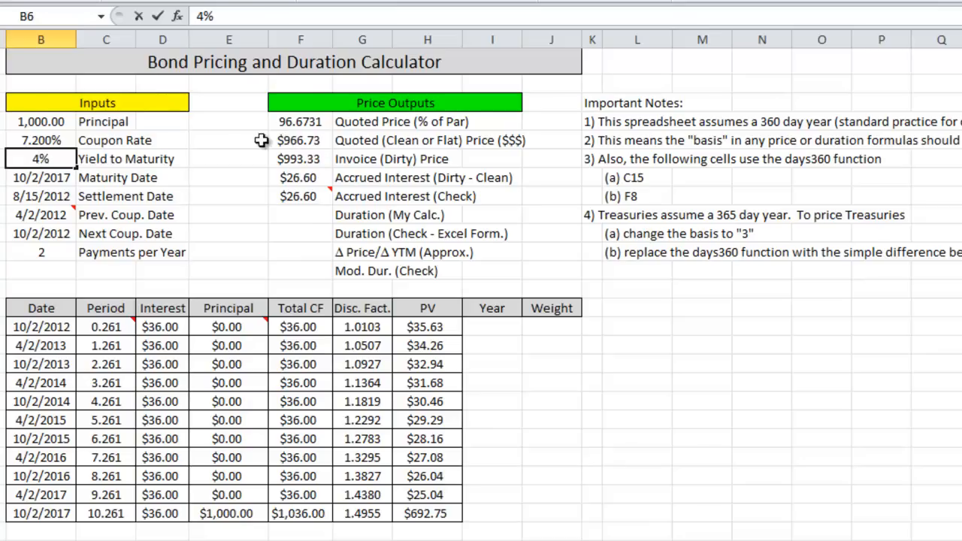
{"action": "key", "text": "Return"}
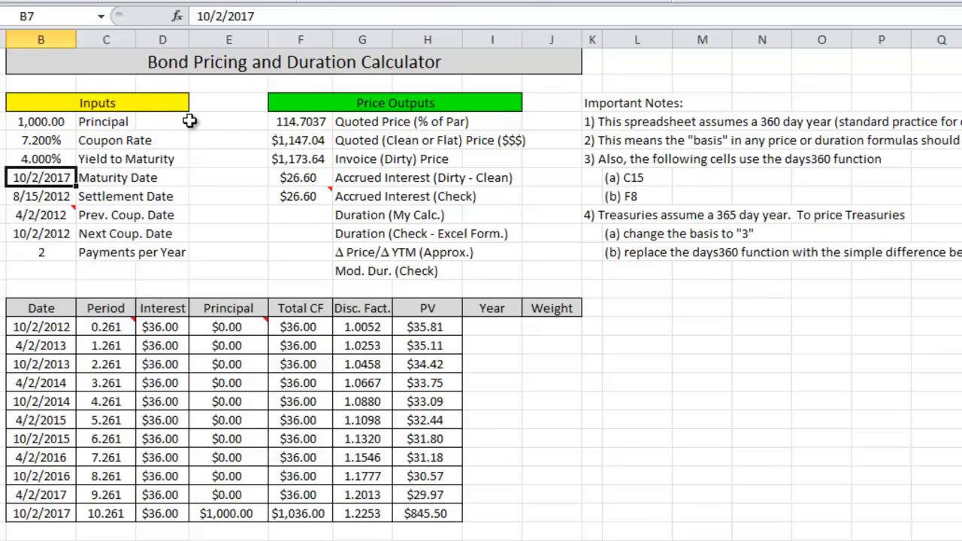
{"action": "left_click", "coordinate": [47, 157]}
{"action": "left_click", "coordinate": [47, 139]}
{"action": "left_click", "coordinate": [57, 157]}
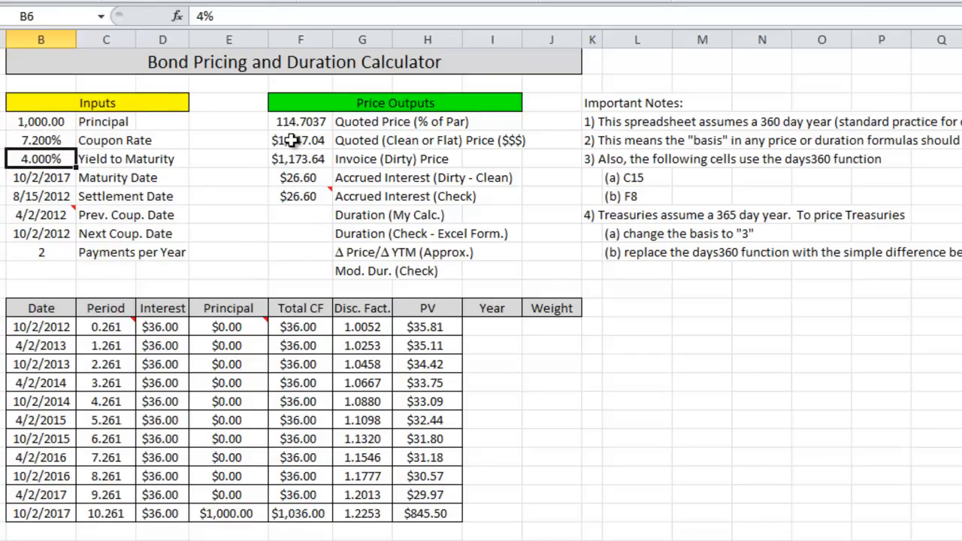
{"action": "left_click", "coordinate": [62, 141]}
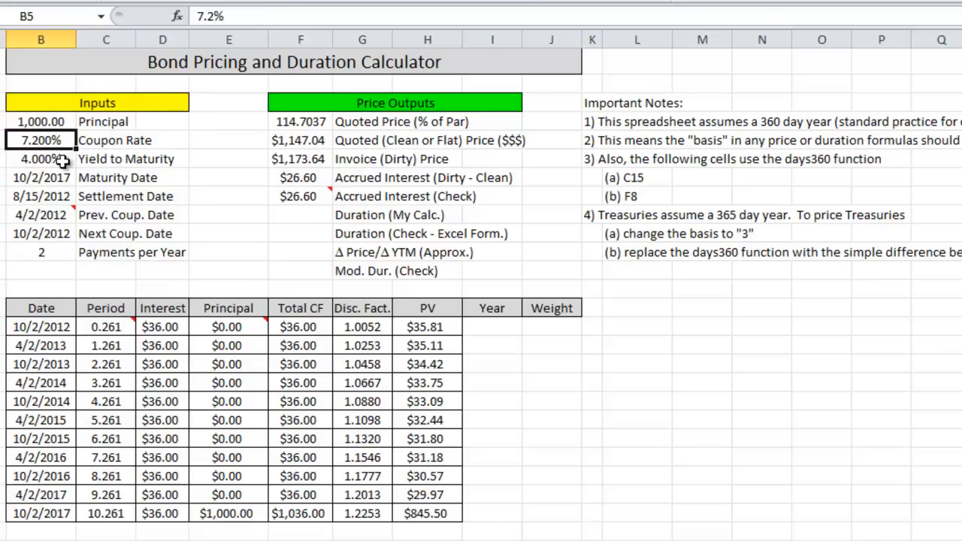
{"action": "left_click", "coordinate": [62, 160]}
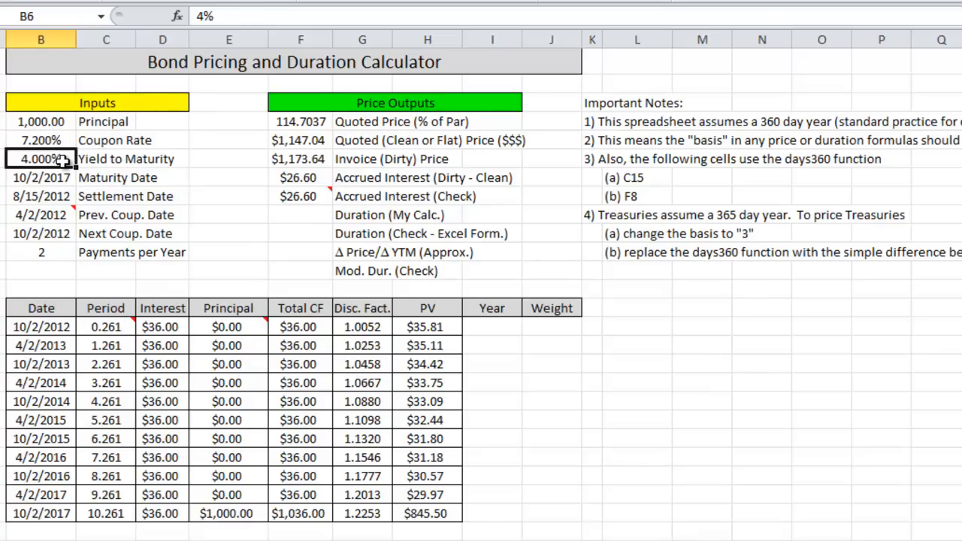
- Set the Yield to Maturity in B6 to 9% and compare the clean price in F5 before and after the change
{"action": "left_click", "coordinate": [281, 142]}
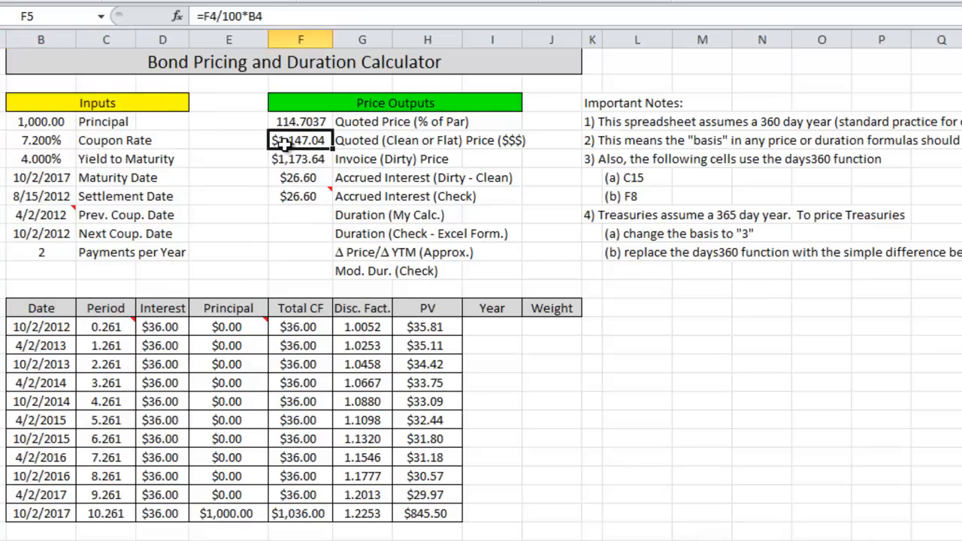
{"action": "left_click", "coordinate": [74, 158]}
{"action": "type", "text": "9"}
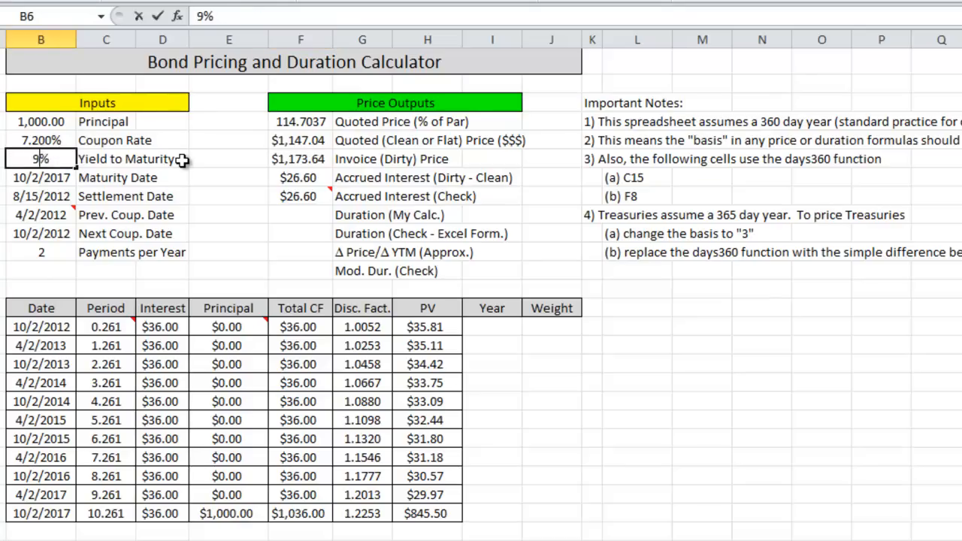
{"action": "key", "text": "Return"}
{"action": "key", "text": "Up"}
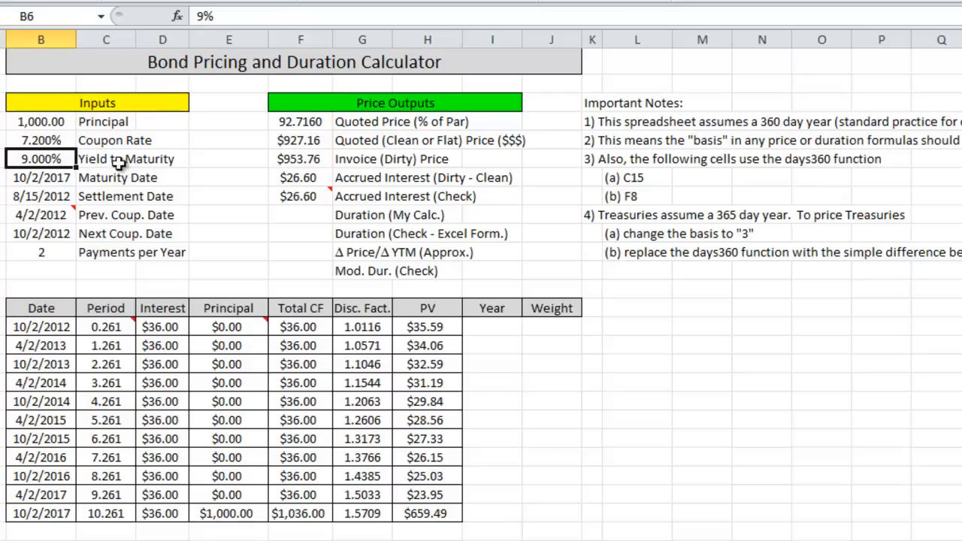
{"action": "left_click", "coordinate": [286, 143]}
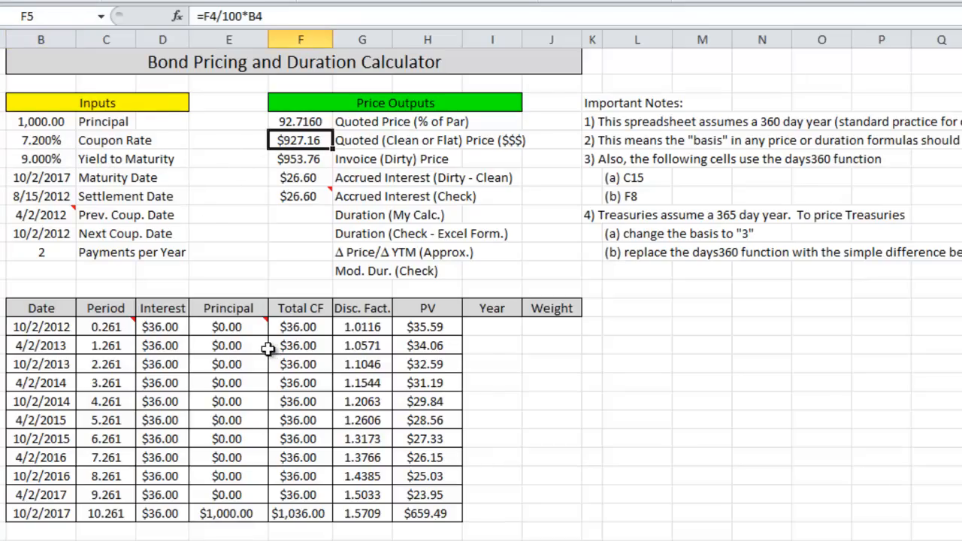
{"action": "mouse_move", "coordinate": [238, 324]}
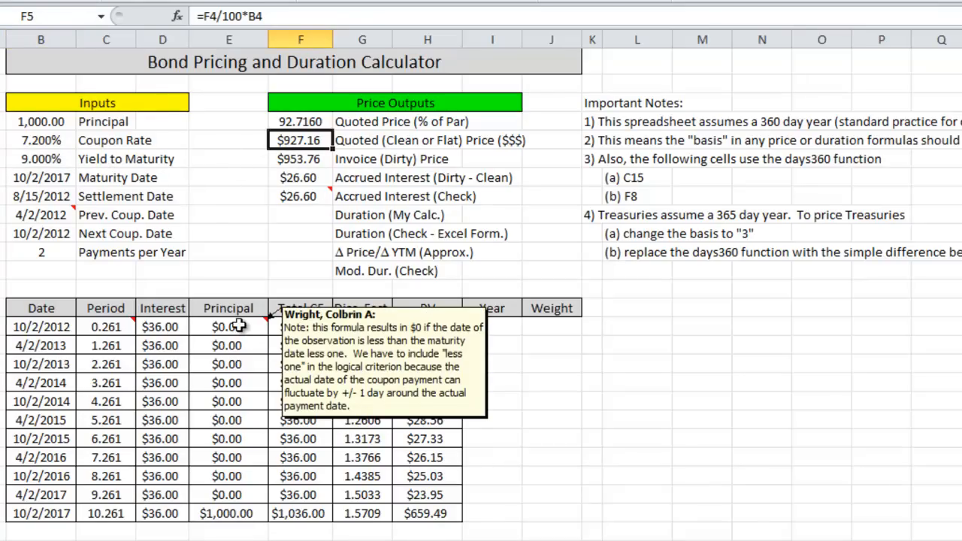
{"action": "left_click", "coordinate": [58, 182]}
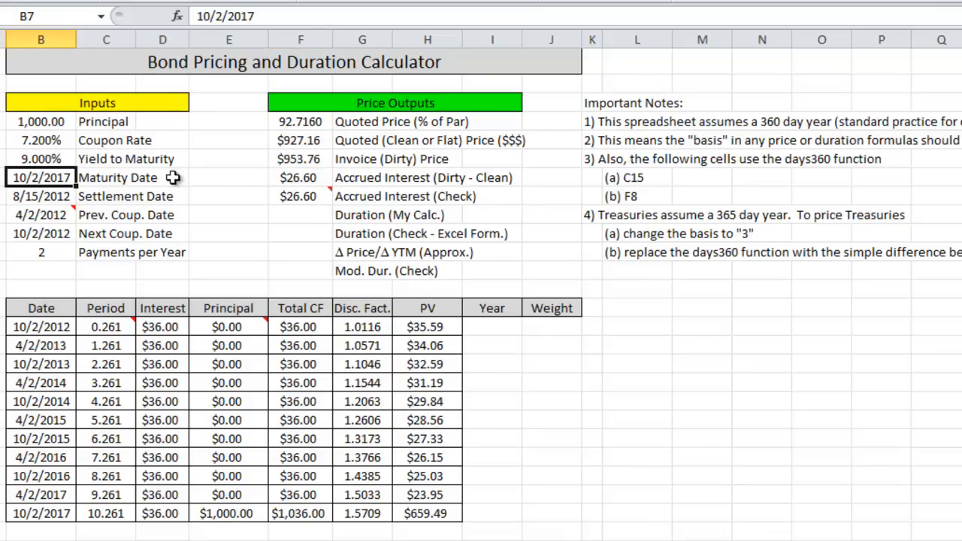
{"action": "left_click", "coordinate": [309, 141]}
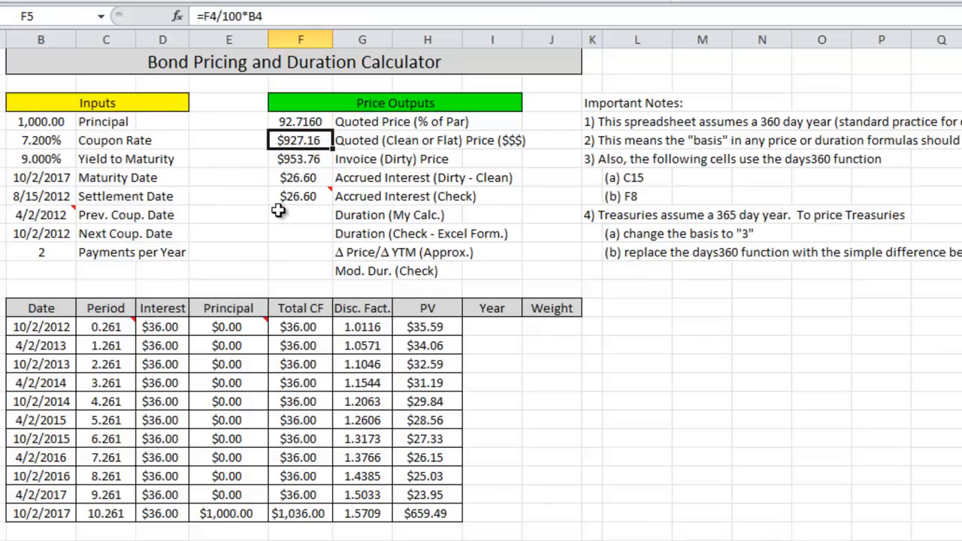
- Alternate the Yield to Maturity in B6 between 10% and 9% to compare the clean prices in F5, ending at 9%
{"action": "left_click", "coordinate": [45, 157]}
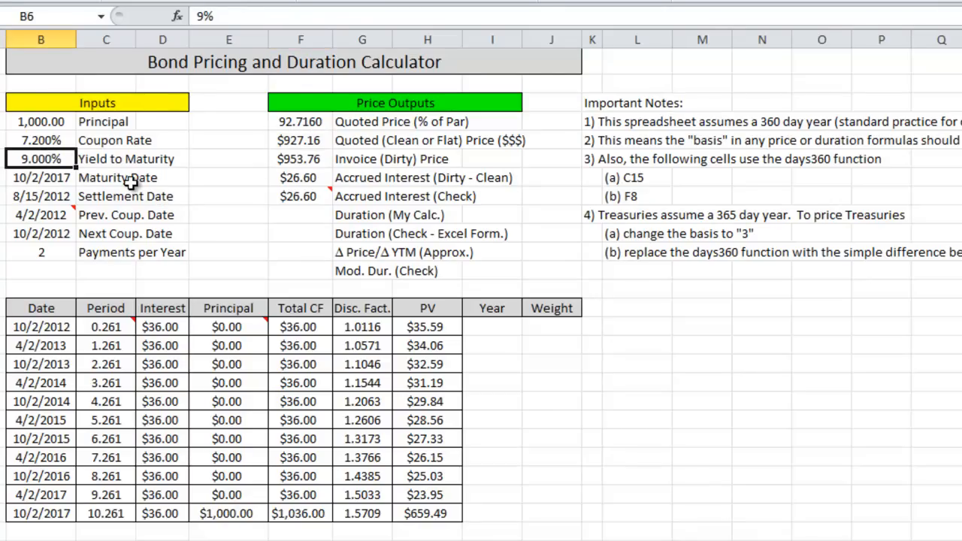
{"action": "type", "text": "10"}
{"action": "key", "text": "Return"}
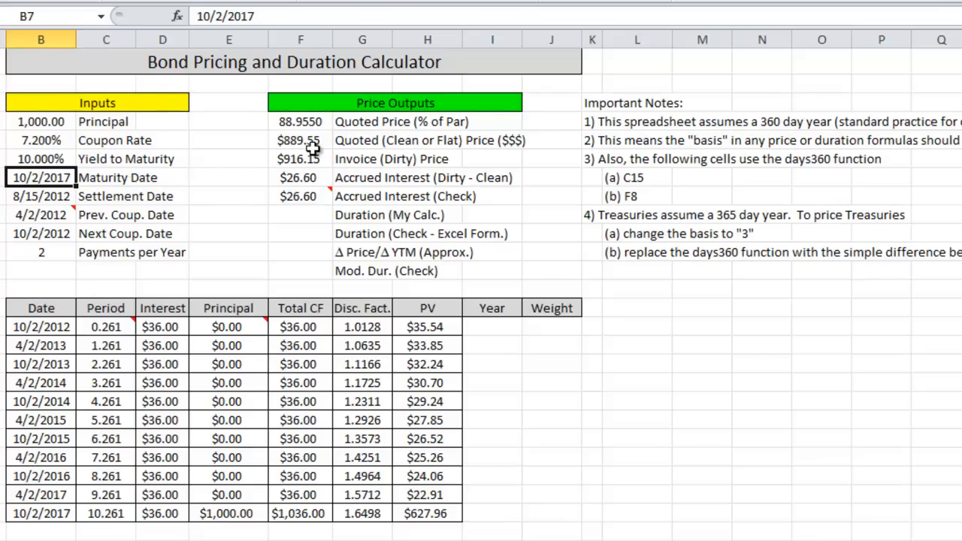
{"action": "key", "text": "ctrl+z"}
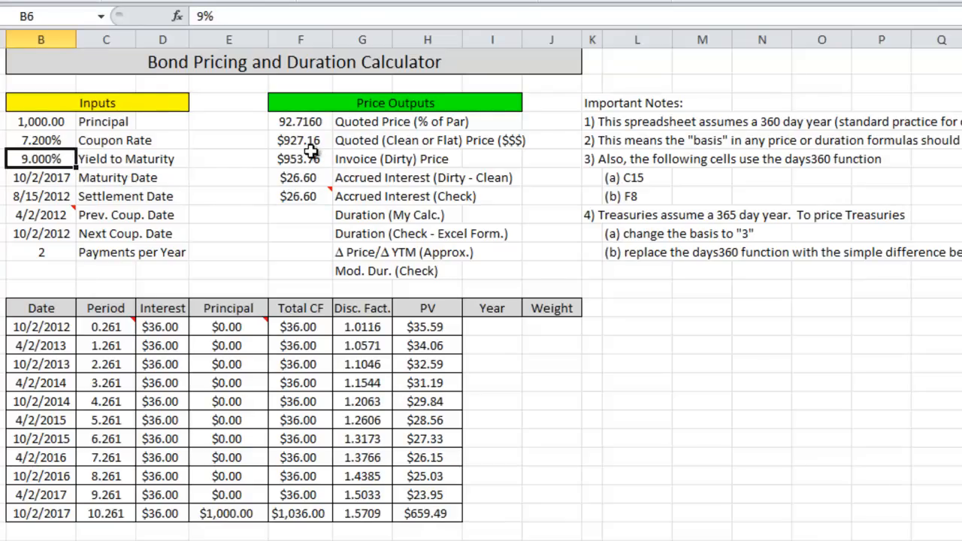
{"action": "type", "text": "10"}
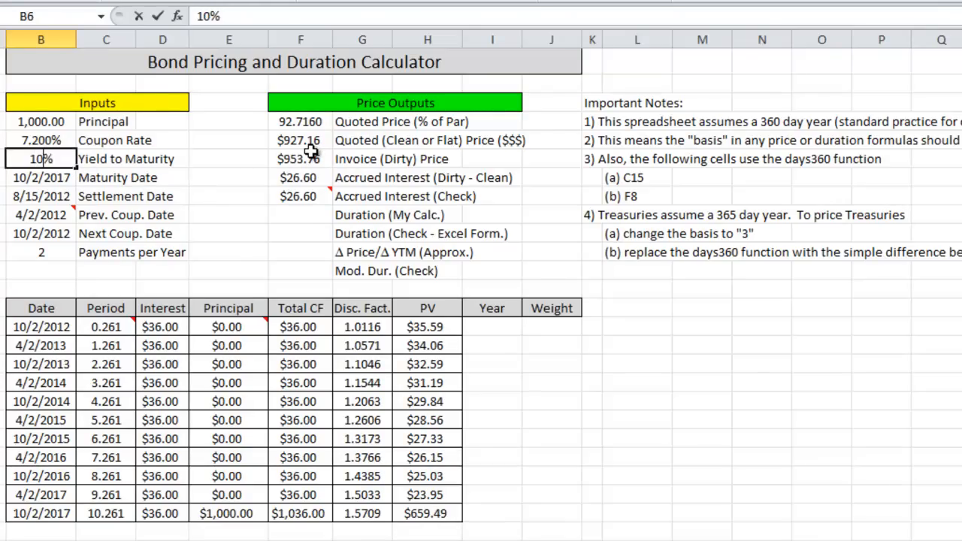
{"action": "key", "text": "Return"}
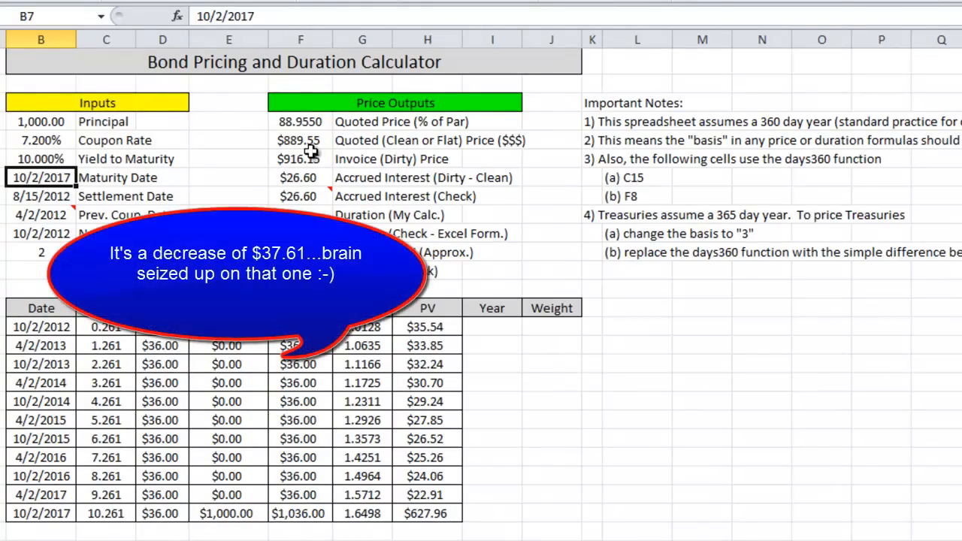
{"action": "key", "text": "ctrl+z"}
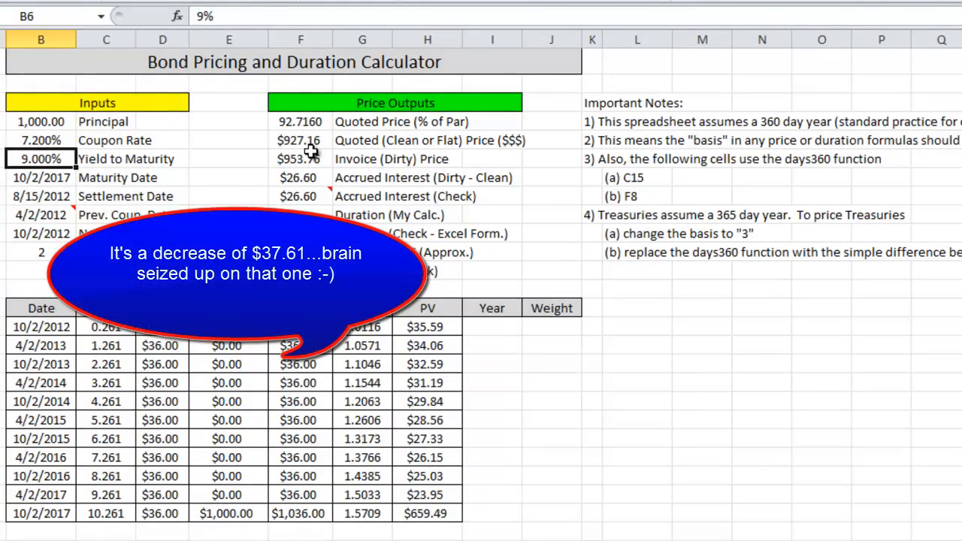
{"action": "type", "text": "10"}
{"action": "key", "text": "Return"}
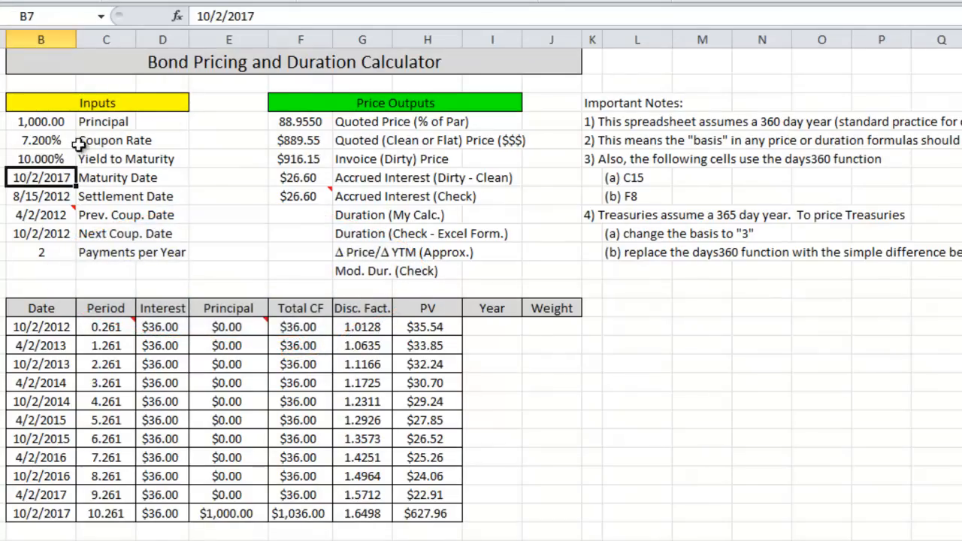
{"action": "left_click", "coordinate": [58, 158]}
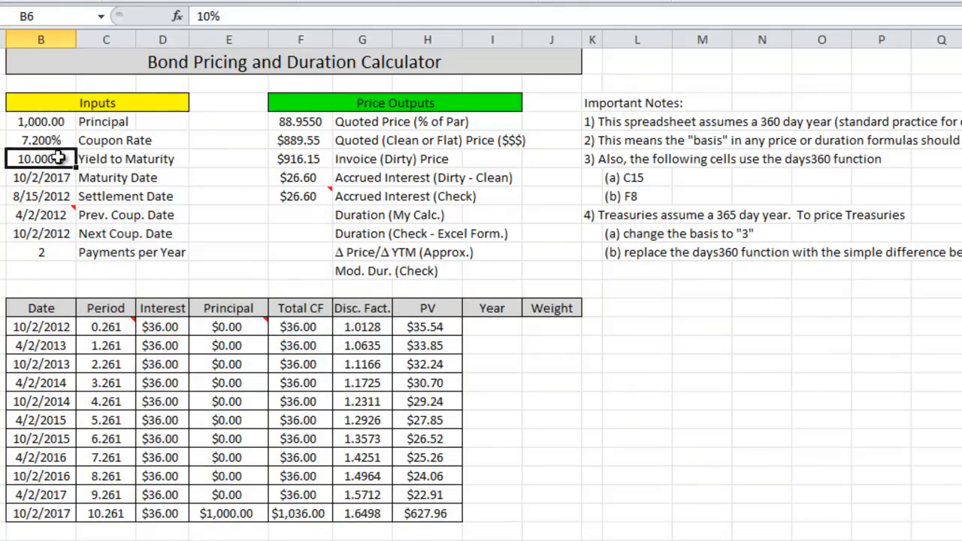
{"action": "type", "text": "9"}
{"action": "key", "text": "Return"}
- Set the Maturity Date in B7 to 10/2/2042 and check the clean price in F5 against the yield and coupon rate
{"action": "type", "text": "1"}
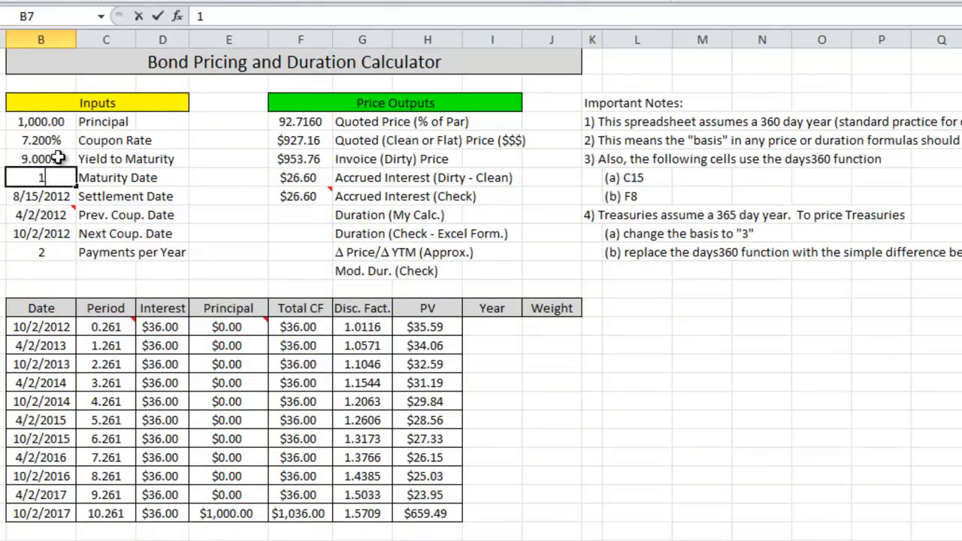
{"action": "type", "text": "0/2/2042"}
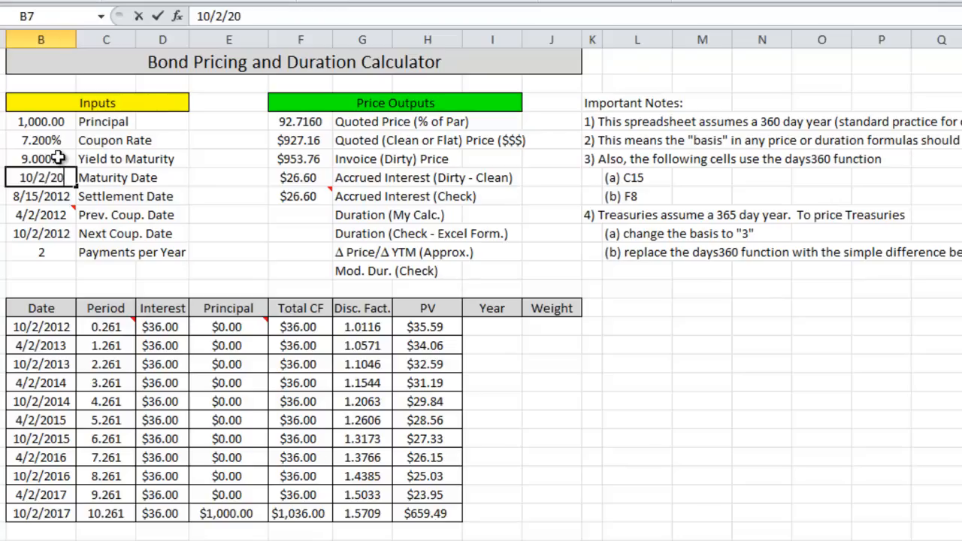
{"action": "key", "text": "Return"}
{"action": "key", "text": "Up"}
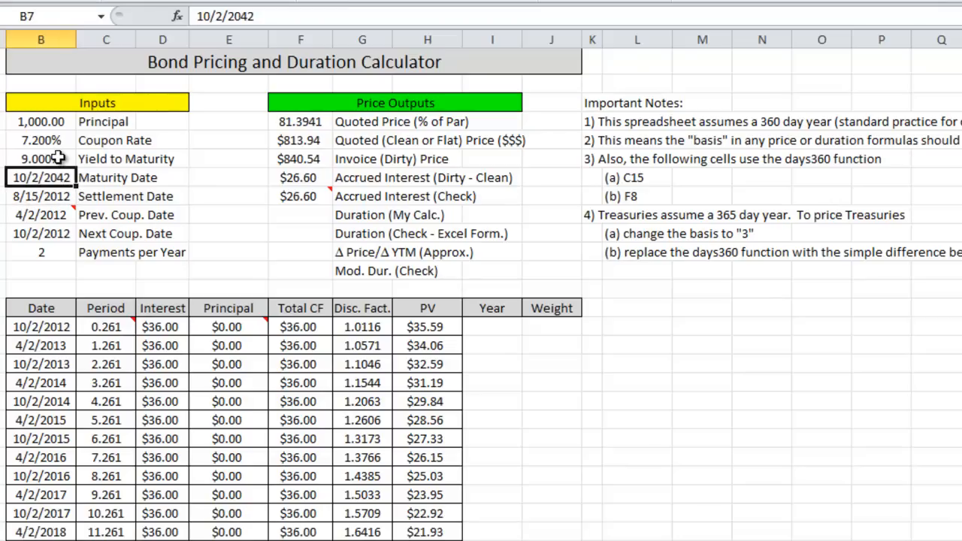
{"action": "left_click", "coordinate": [304, 141]}
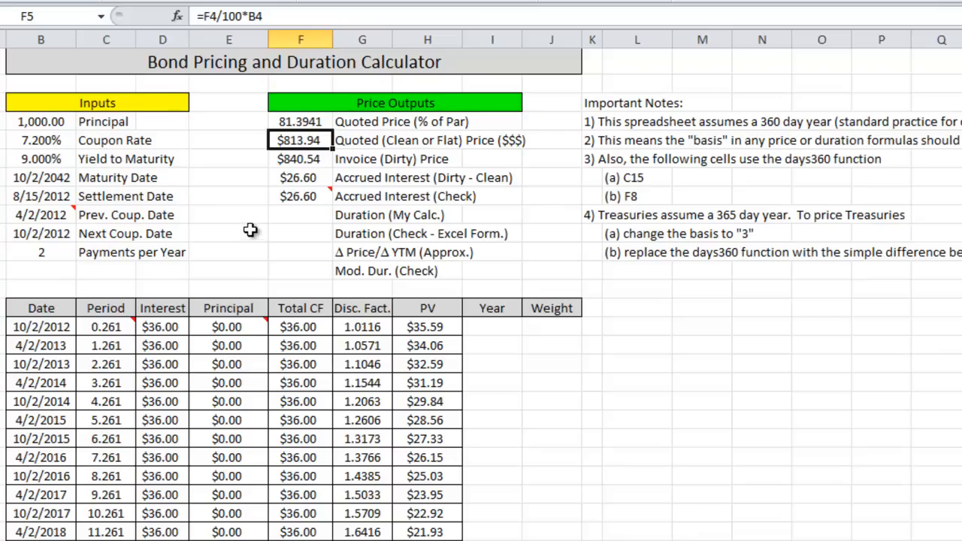
{"action": "left_click", "coordinate": [47, 158]}
{"action": "left_click", "coordinate": [48, 140]}
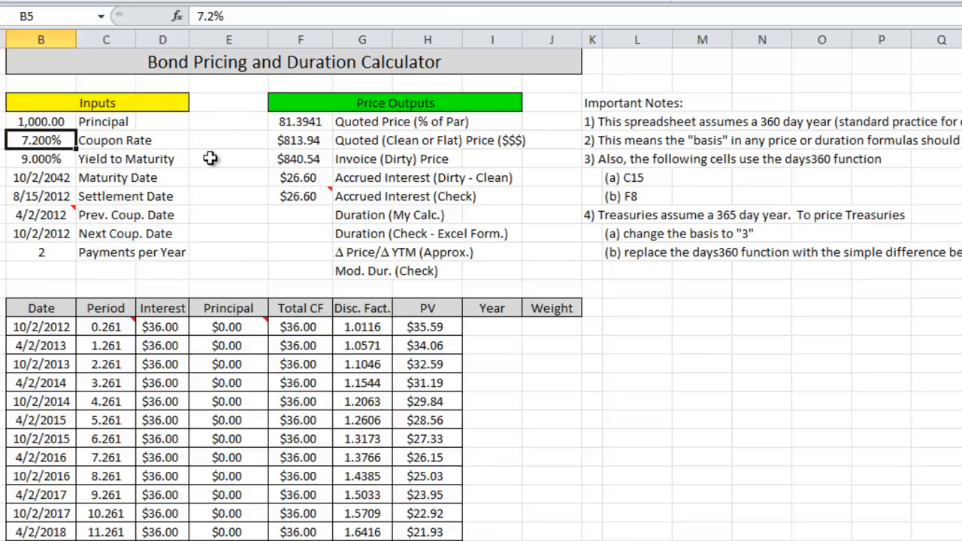
- Try a Yield to Maturity of 6% in B6, check the clean price in F5, and undo the yield change
{"action": "left_click", "coordinate": [49, 157]}
{"action": "type", "text": "6"}
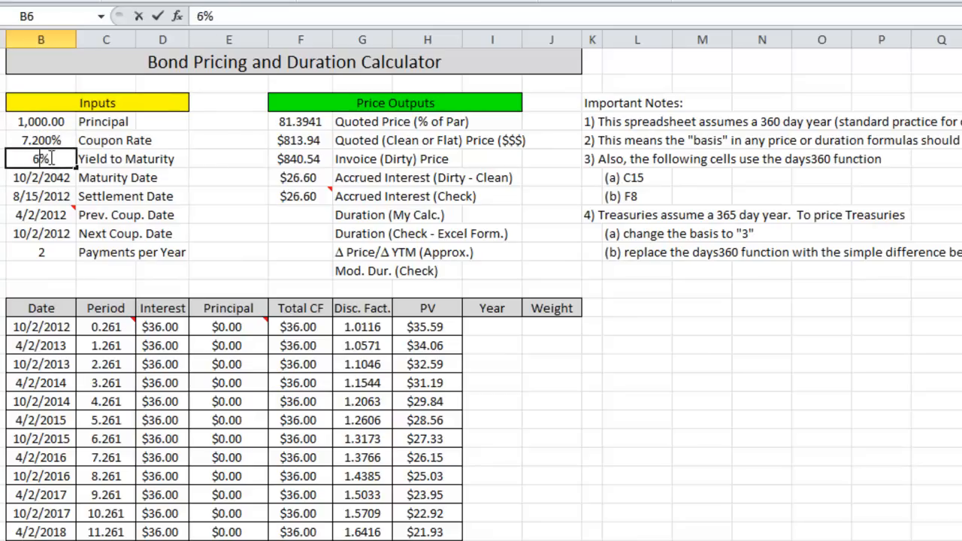
{"action": "key", "text": "Return"}
{"action": "key", "text": "Up"}
{"action": "key", "text": "Up"}
{"action": "key", "text": "Right"}
{"action": "key", "text": "Right"}
{"action": "key", "text": "Right"}
{"action": "key", "text": "Right"}
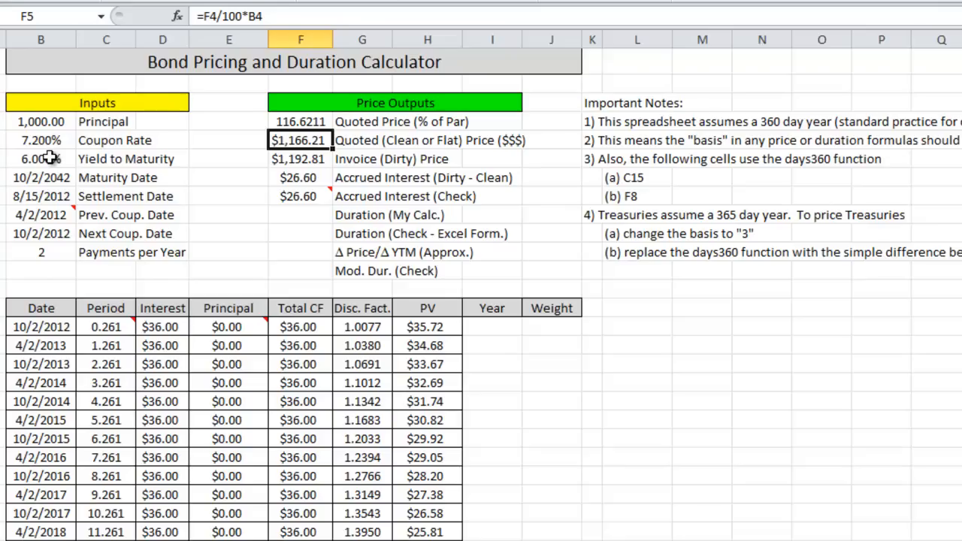
{"action": "key", "text": "Left"}
{"action": "key", "text": "Left"}
{"action": "key", "text": "ctrl+z"}
{"action": "key", "text": "Left"}
{"action": "key", "text": "Down"}
{"action": "key", "text": "Down"}
{"action": "key", "text": "Down"}
{"action": "key", "text": "Down"}
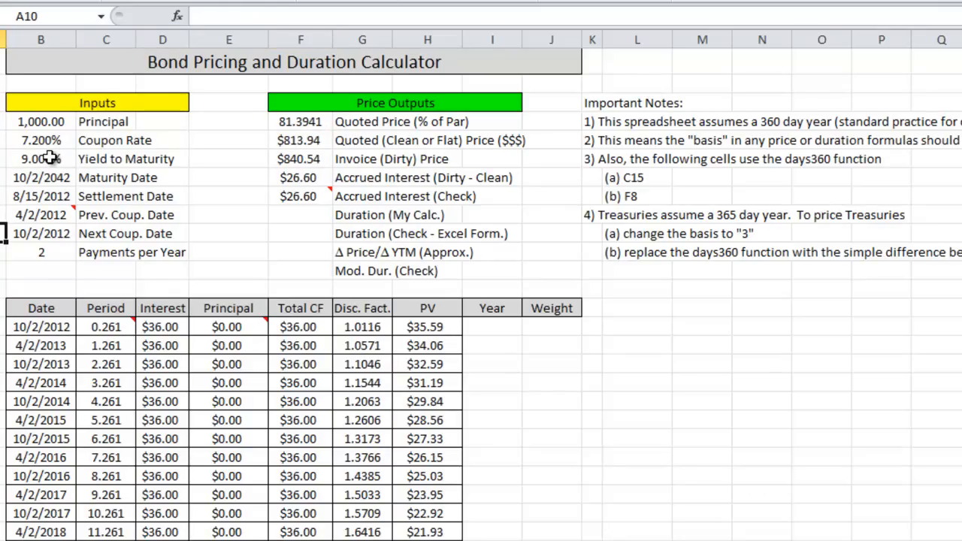
{"action": "key", "text": "Up"}
{"action": "key", "text": "Up"}
{"action": "key", "text": "Up"}
{"action": "key", "text": "Up"}
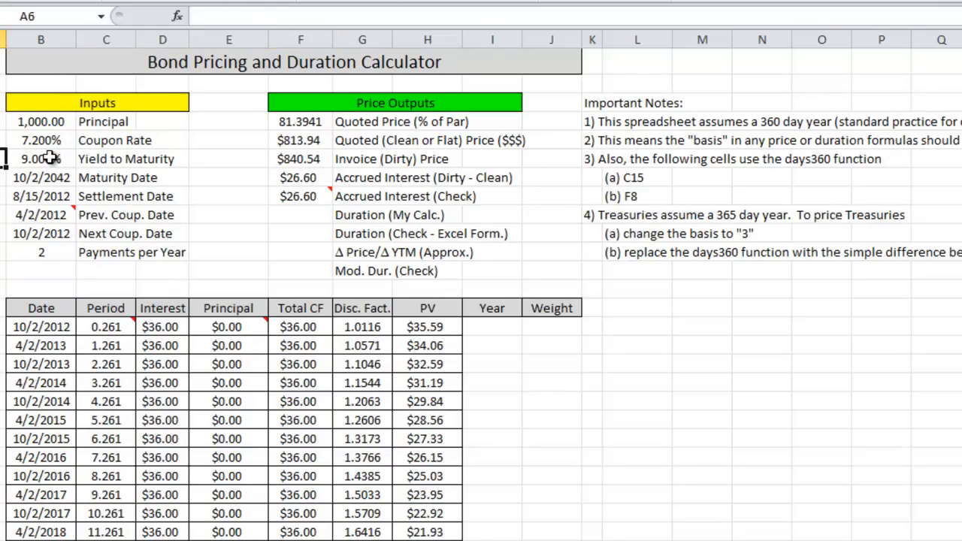
{"action": "key", "text": "Right"}
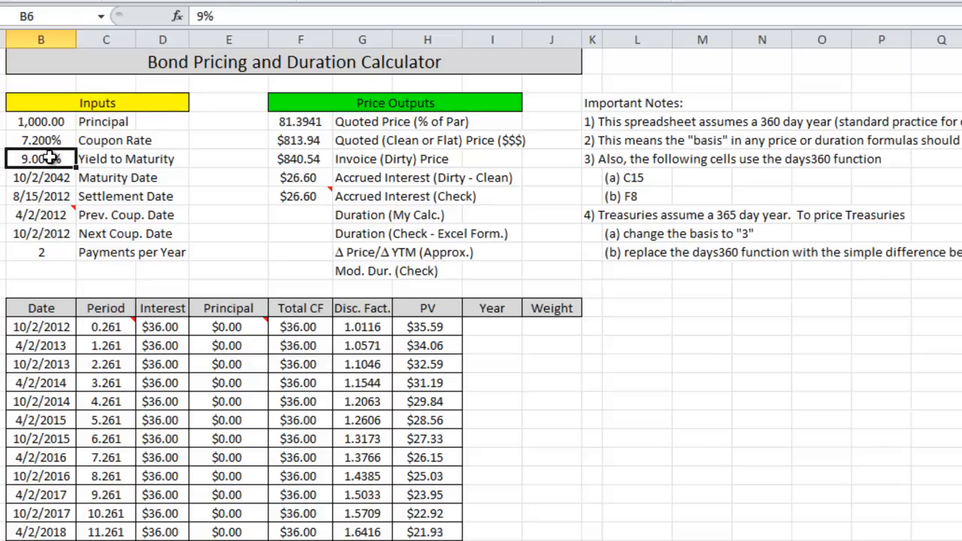
- Set the Yield to Maturity in B6 to 10% for the bond maturing 10/2/2042
{"action": "type", "text": "1"}
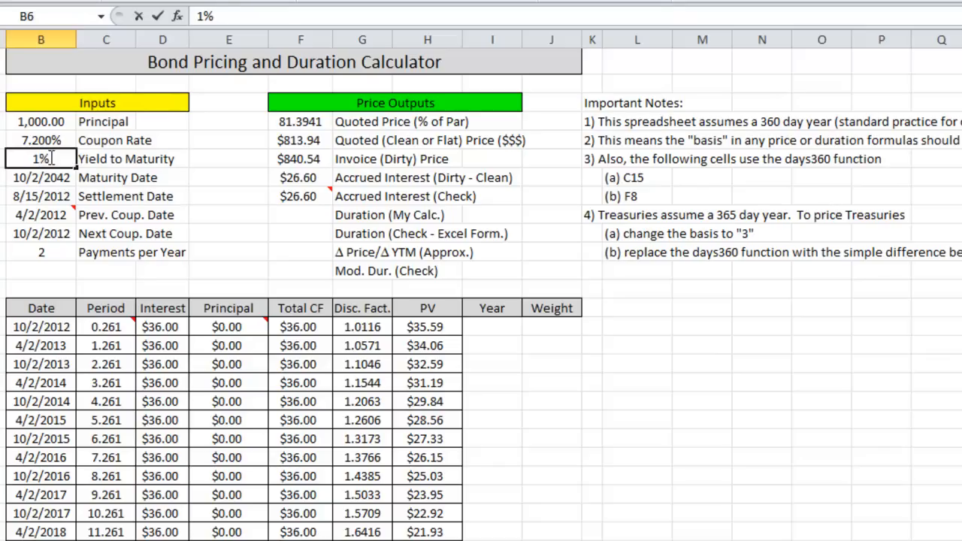
{"action": "type", "text": "0"}
{"action": "key", "text": "Return"}
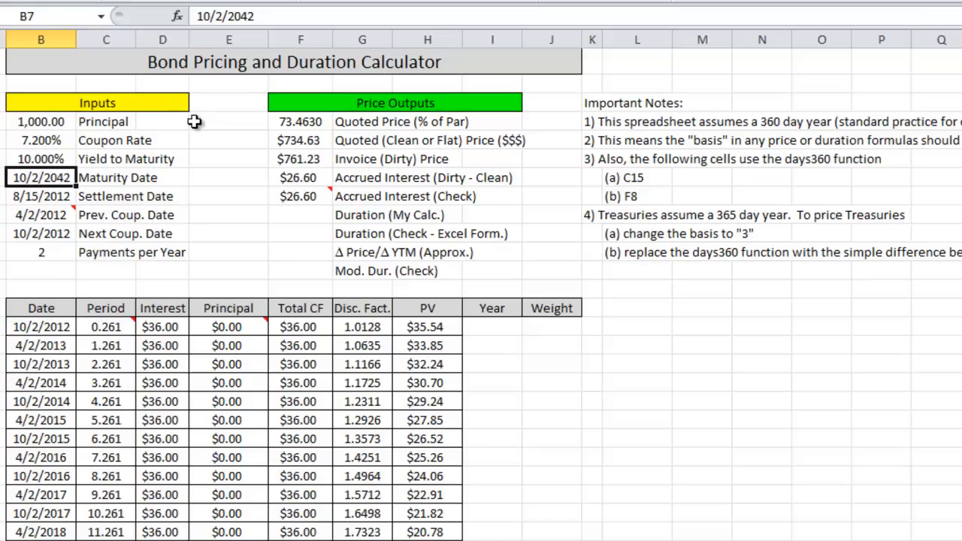
- Examine the quoted price formula in F4 and select the cash flow table's rows from B15 downward through column H
{"action": "left_click", "coordinate": [298, 120]}
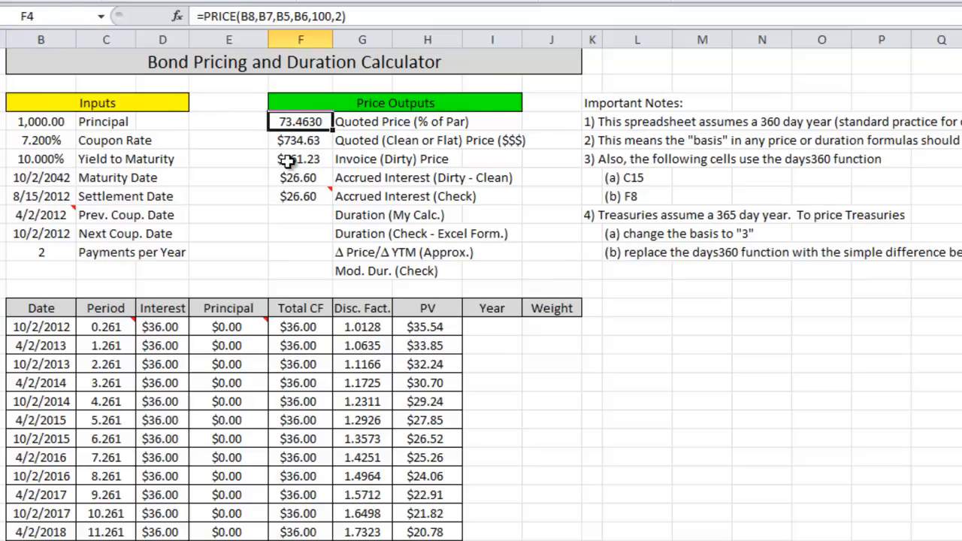
{"action": "left_click_drag", "start_coordinate": [38, 327], "coordinate": [436, 540]}
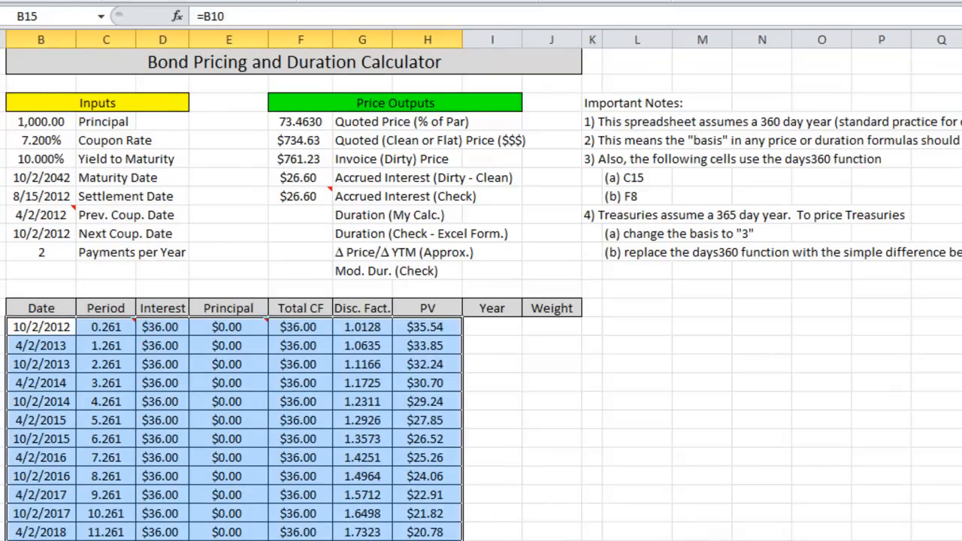